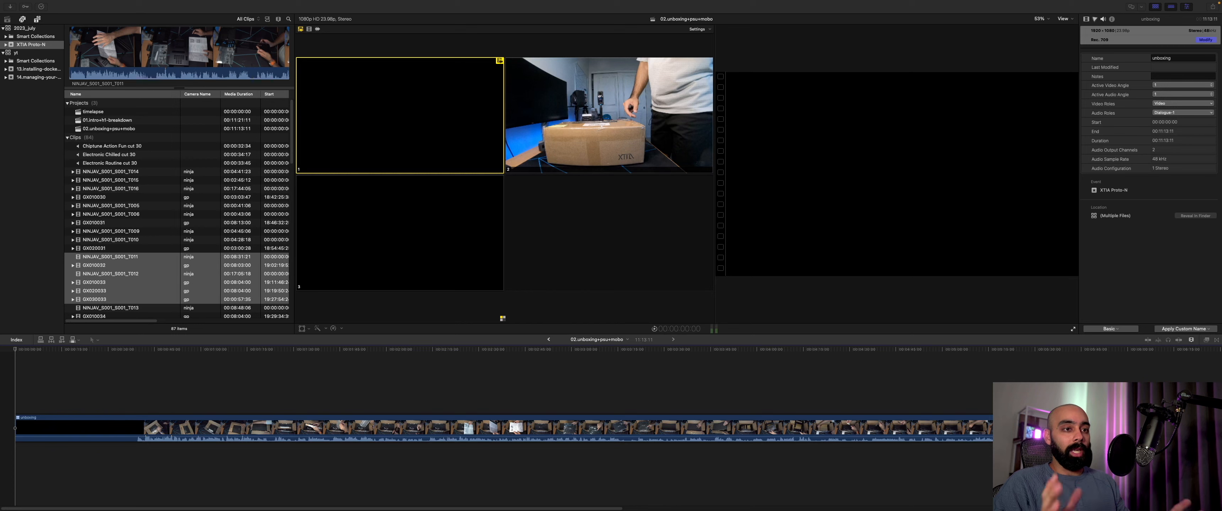
# Step: Examine the unboxing clip along the timeline, from an overview to a closer zoom and back to its start
pyautogui.hscroll(5, 942, 416)
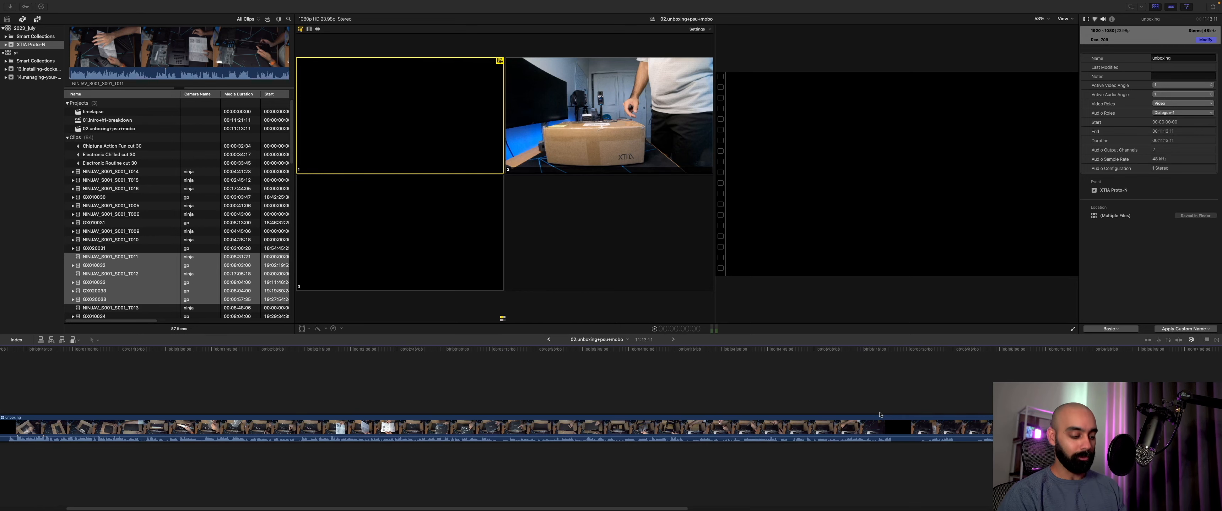
pyautogui.click(879, 415)
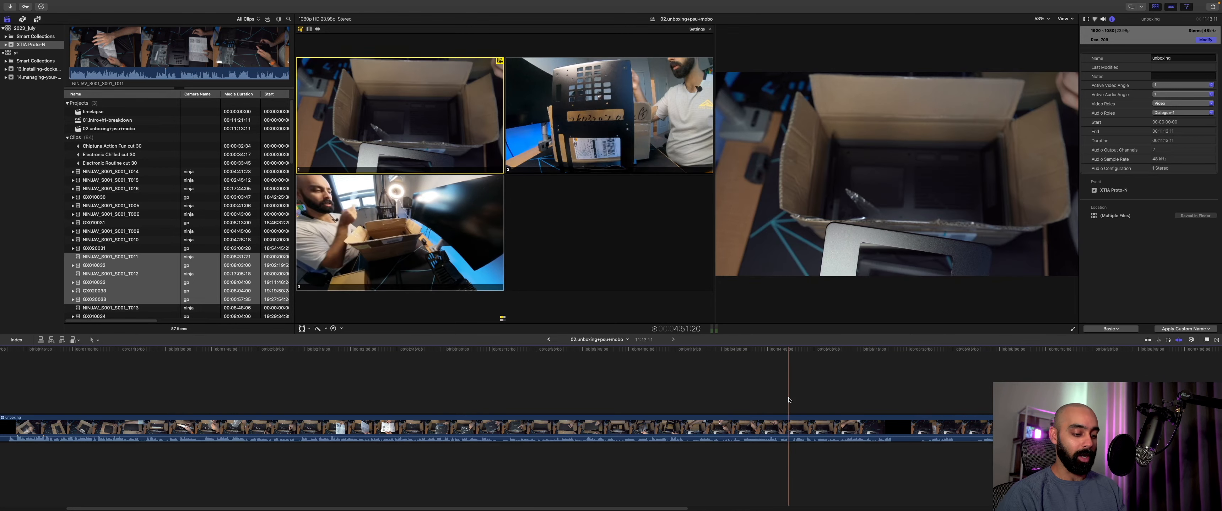
pyautogui.hotkey('shift', 'z')
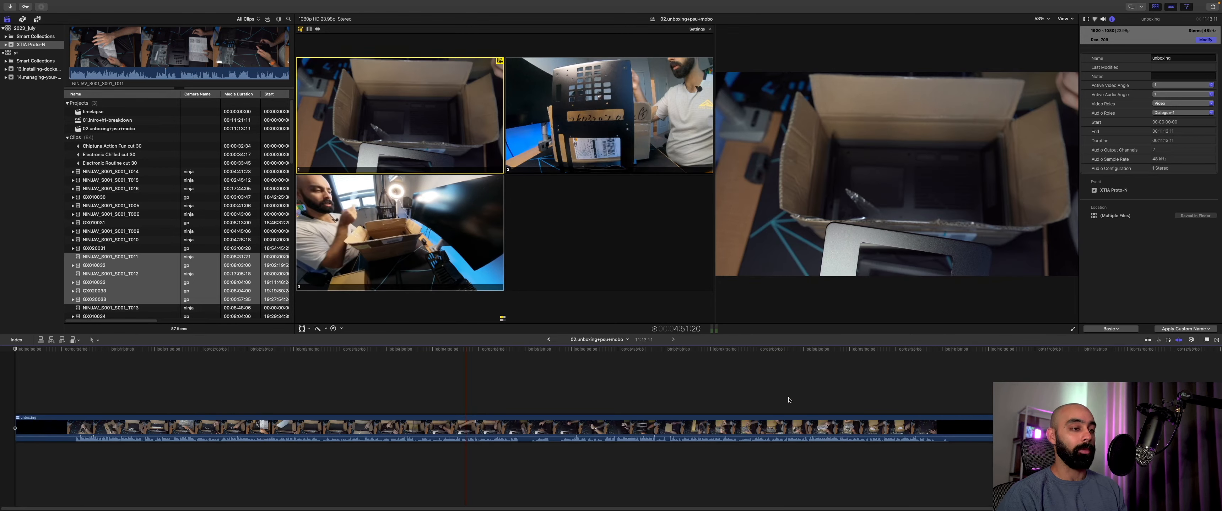
pyautogui.press('super+equal')
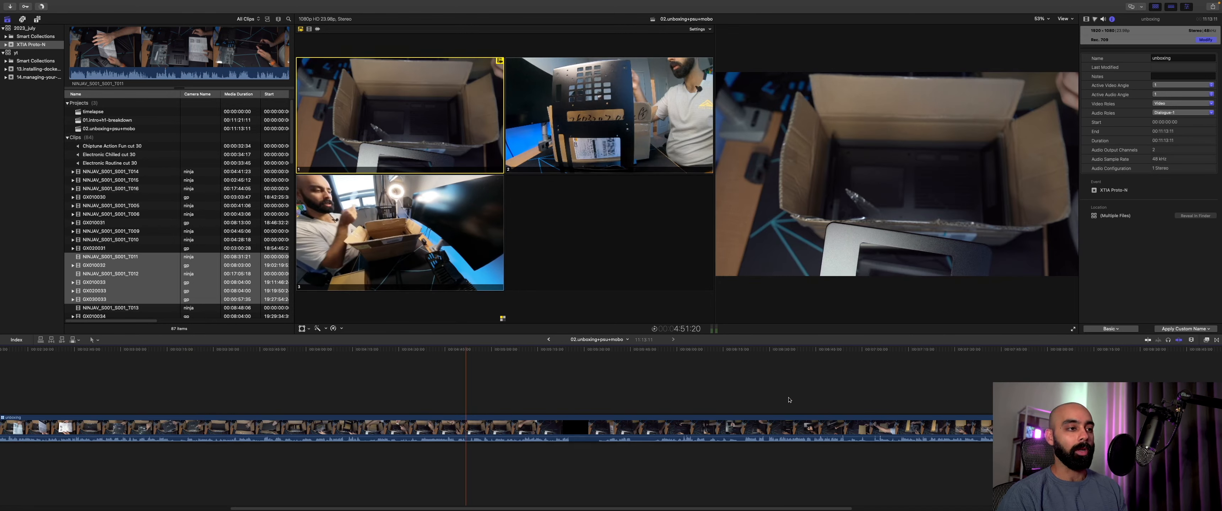
pyautogui.press('super+minus')
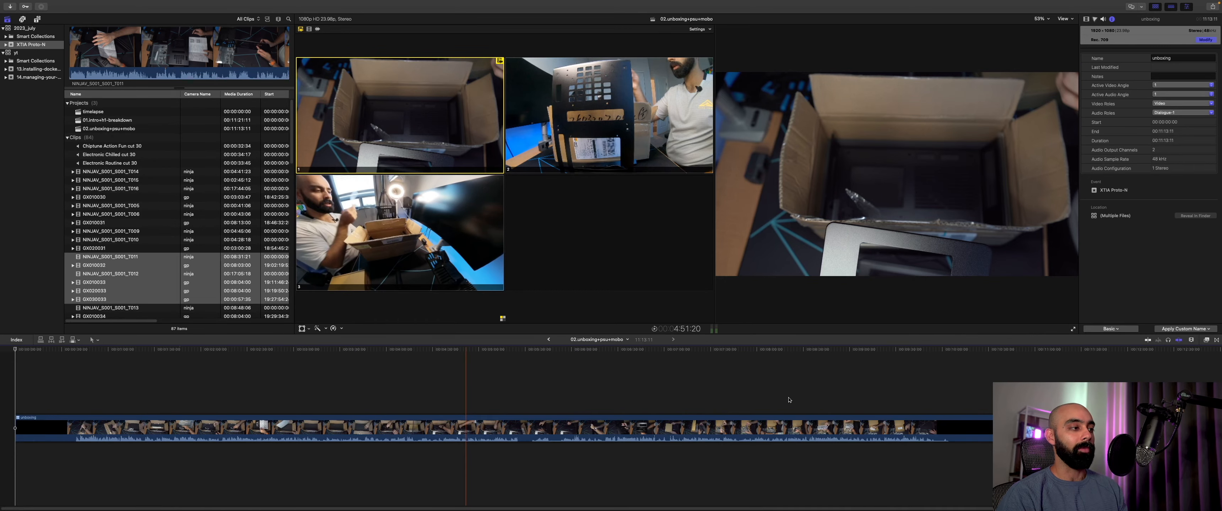
pyautogui.press('super+equal')
pyautogui.hscroll(-4, 744, 381)
pyautogui.hscroll(-6, 744, 381)
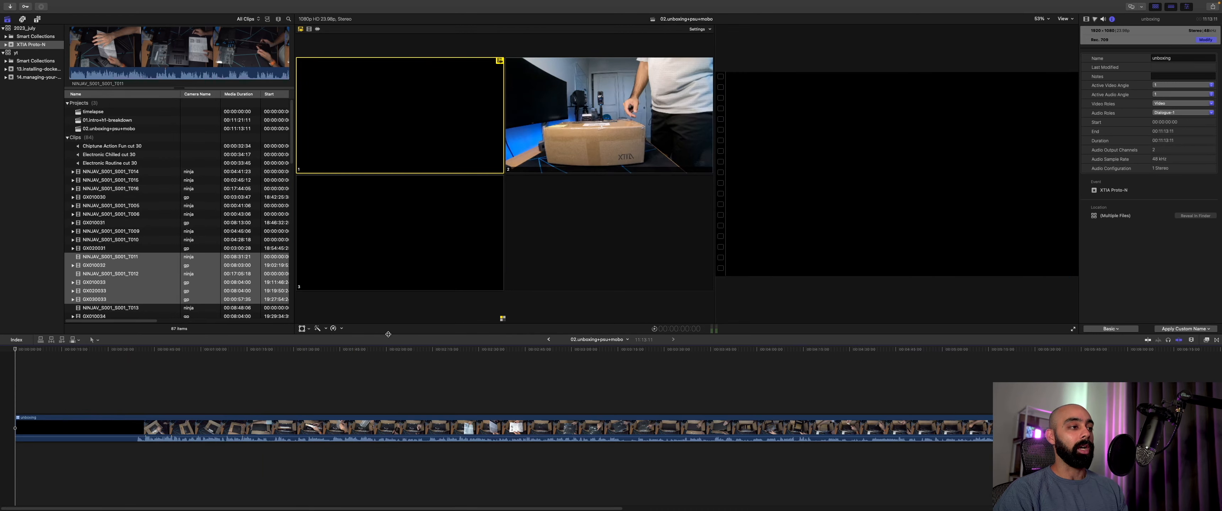
# Step: Give the browser more height and look through the clips and camera names in the XTIA Proto-N event
pyautogui.moveTo(388, 335); pyautogui.dragTo(379, 414)
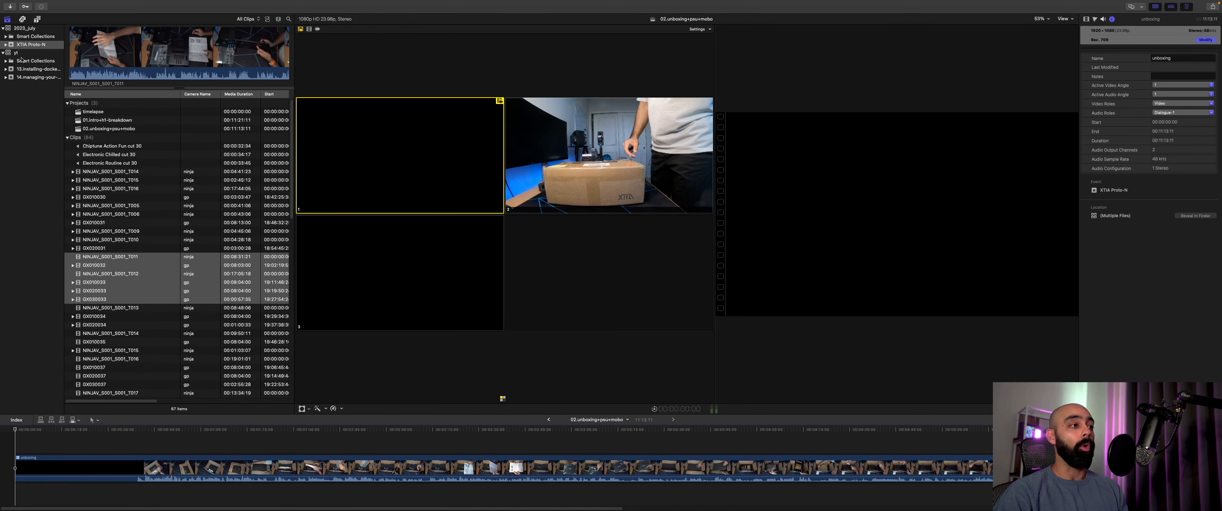
pyautogui.click(91, 52)
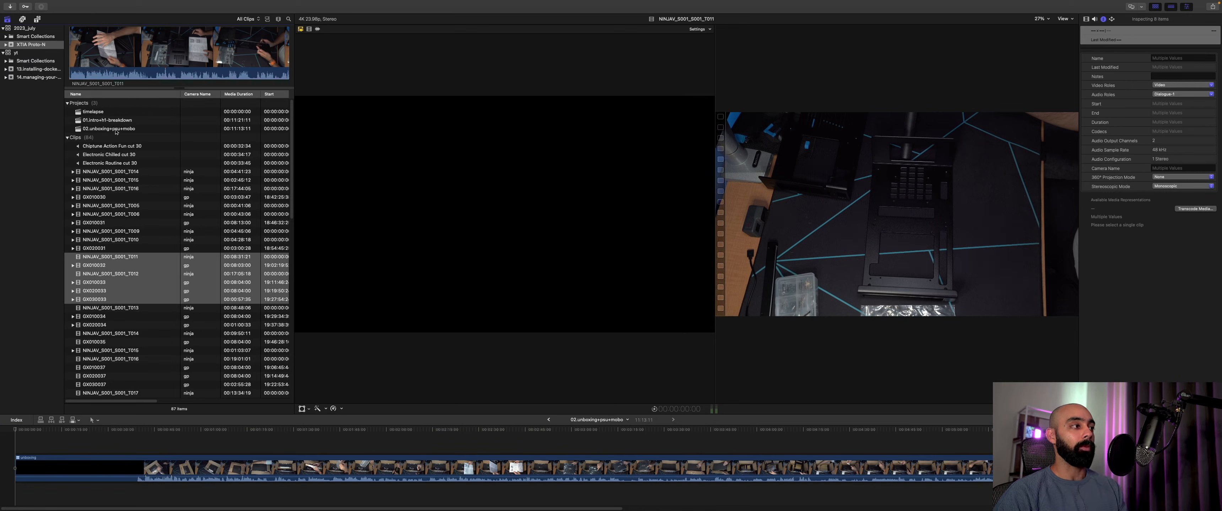
pyautogui.scroll(-5, 126, 247)
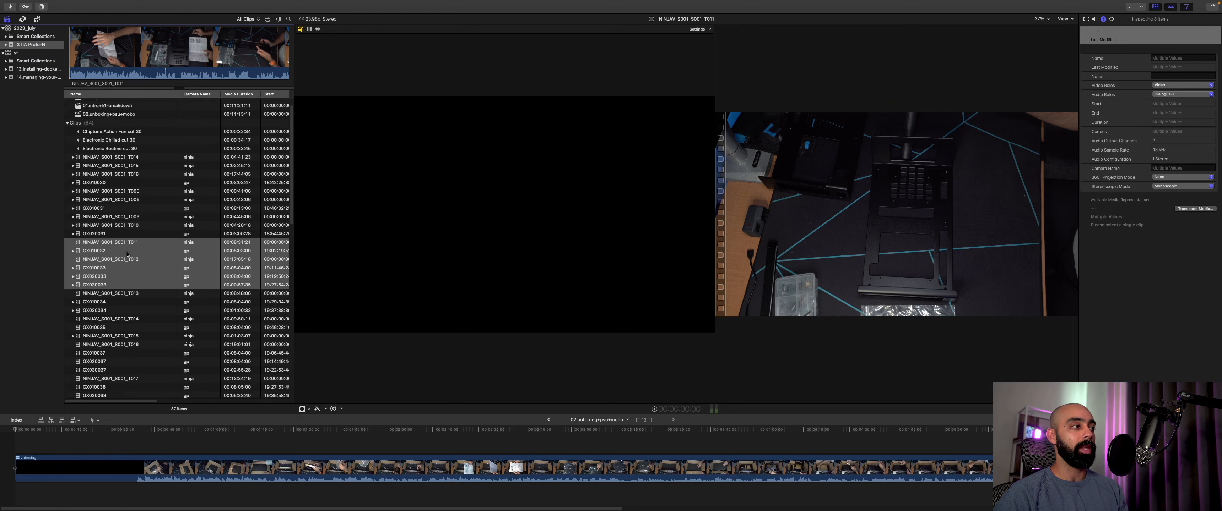
pyautogui.scroll(5, 127, 254)
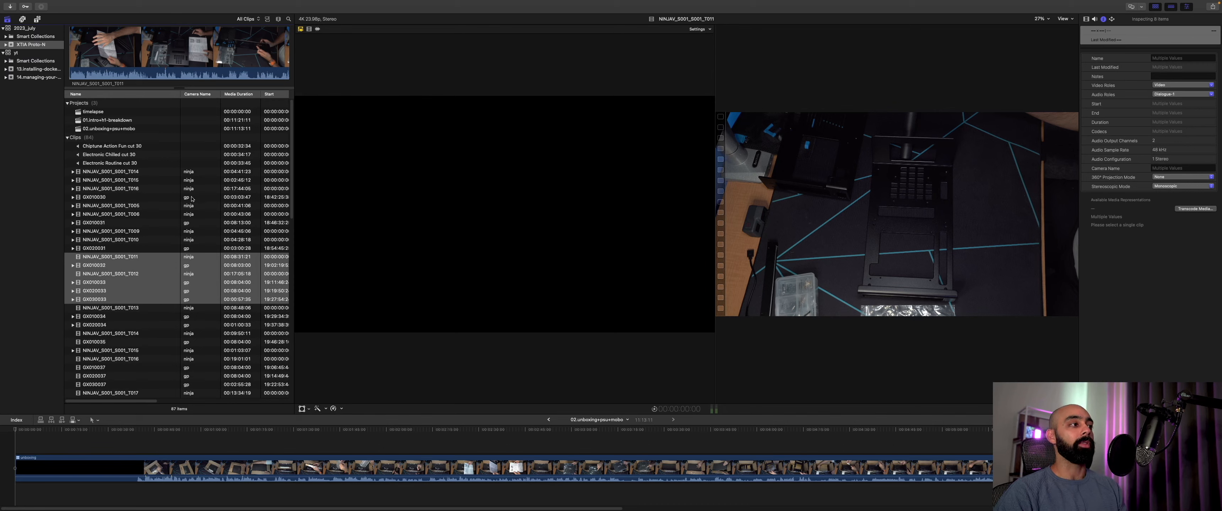
pyautogui.scroll(-10, 188, 239)
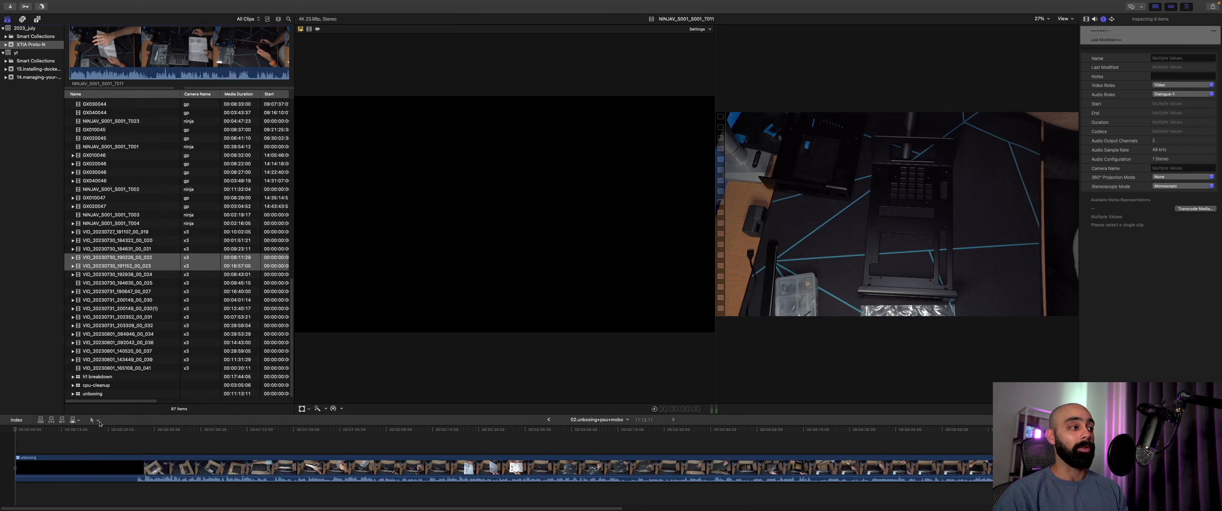
# Step: Place the playhead at 53:22 on the unboxing clip in the timeline and show the clip's video properties
pyautogui.click(182, 434)
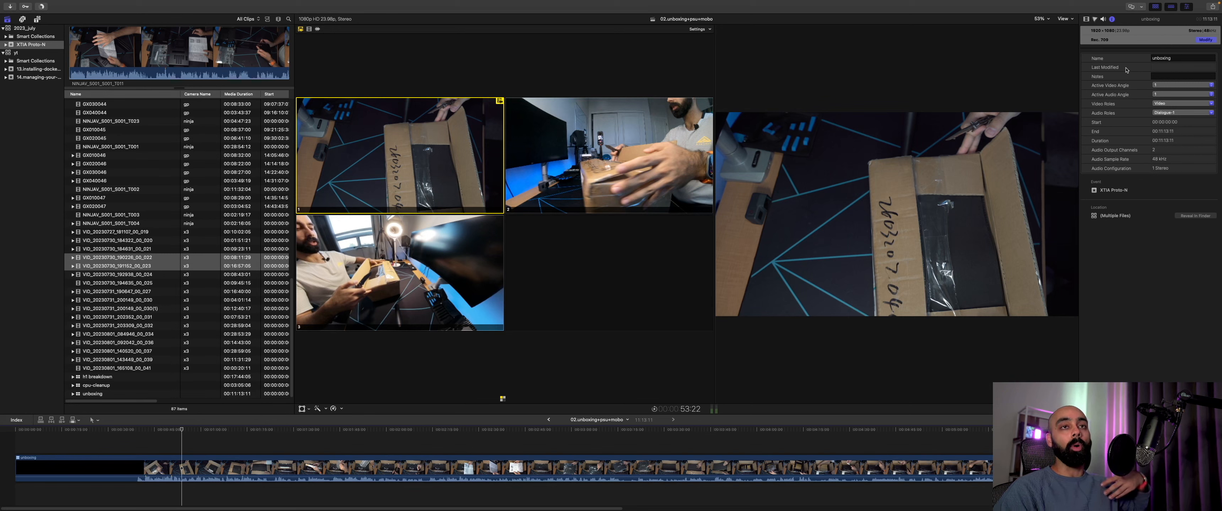
pyautogui.click(1086, 19)
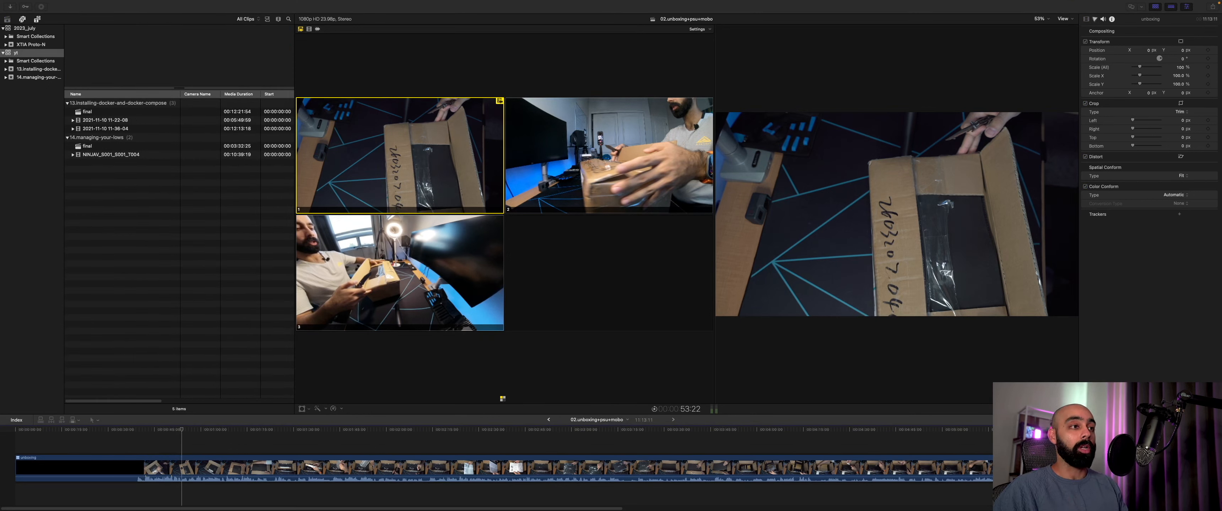
# Step: Widen the library list and select the XTIA Proto-N event in 2023_july with the yt library collapsed
pyautogui.click(49, 143)
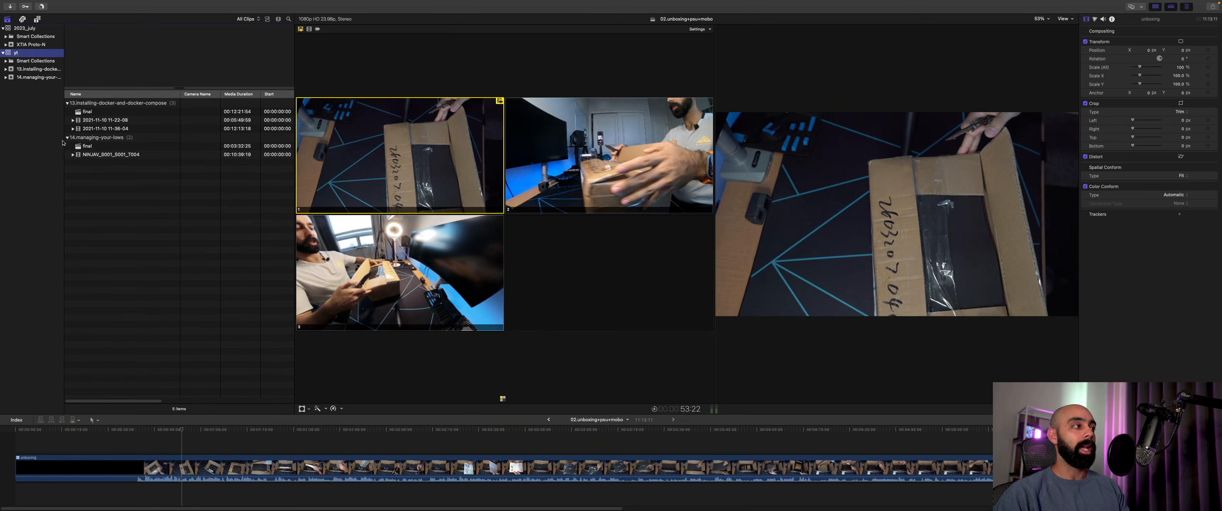
pyautogui.moveTo(65, 151); pyautogui.dragTo(137, 151)
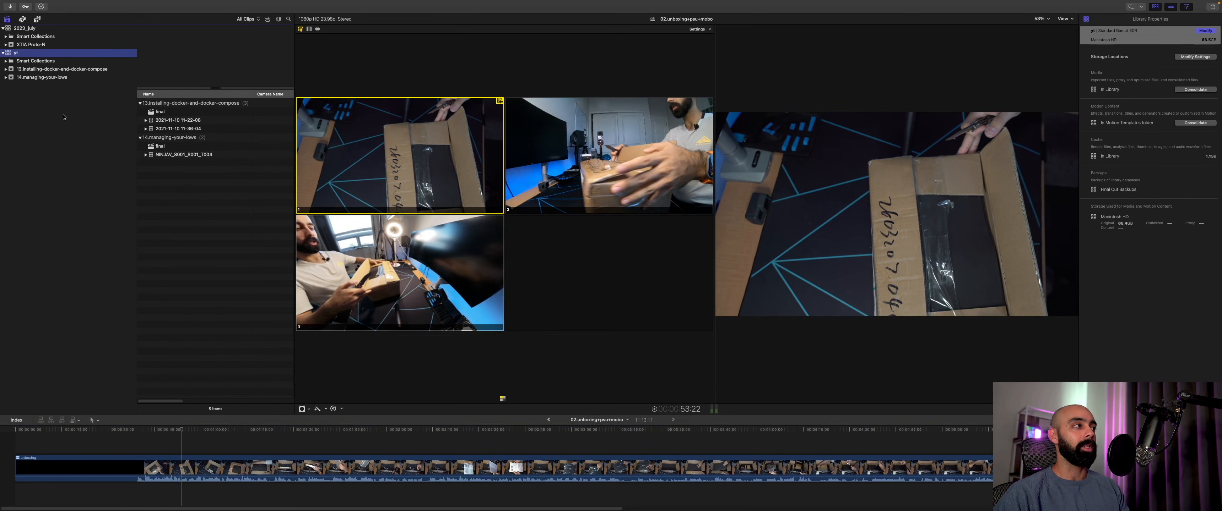
pyautogui.moveTo(18, 32)
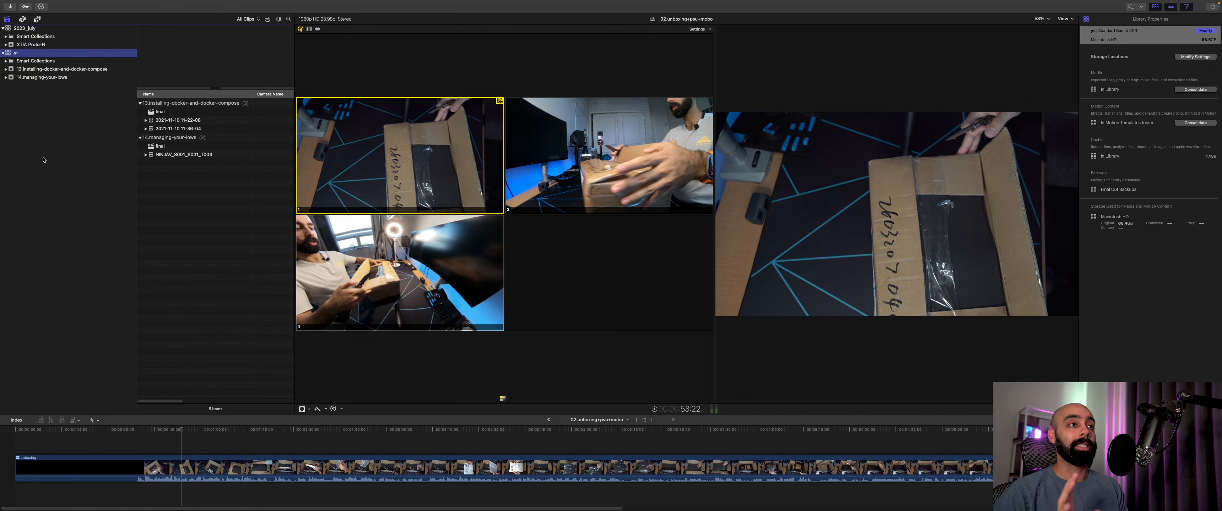
pyautogui.click(19, 29)
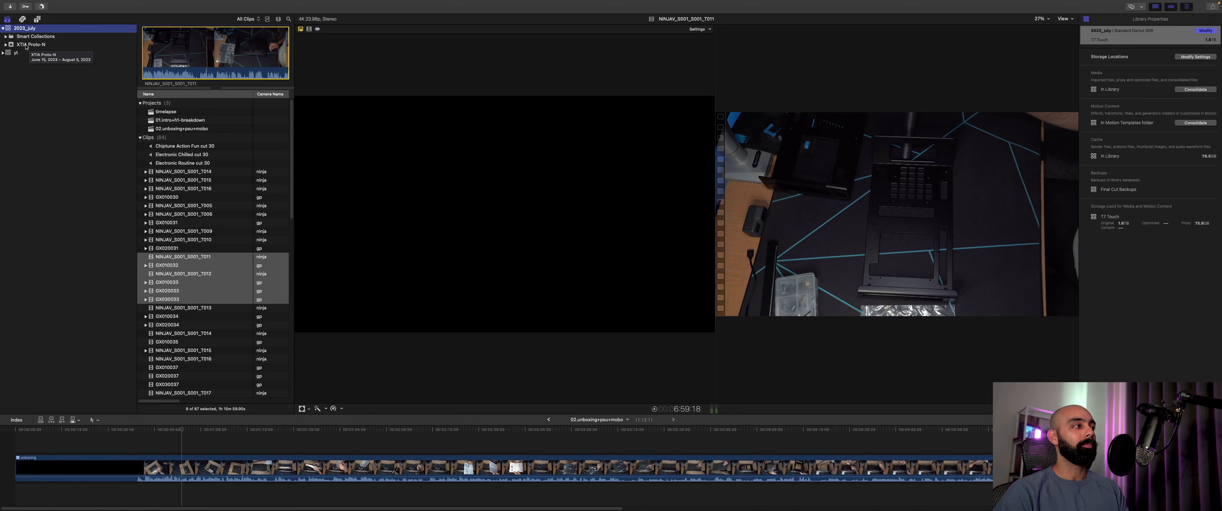
pyautogui.click(26, 45)
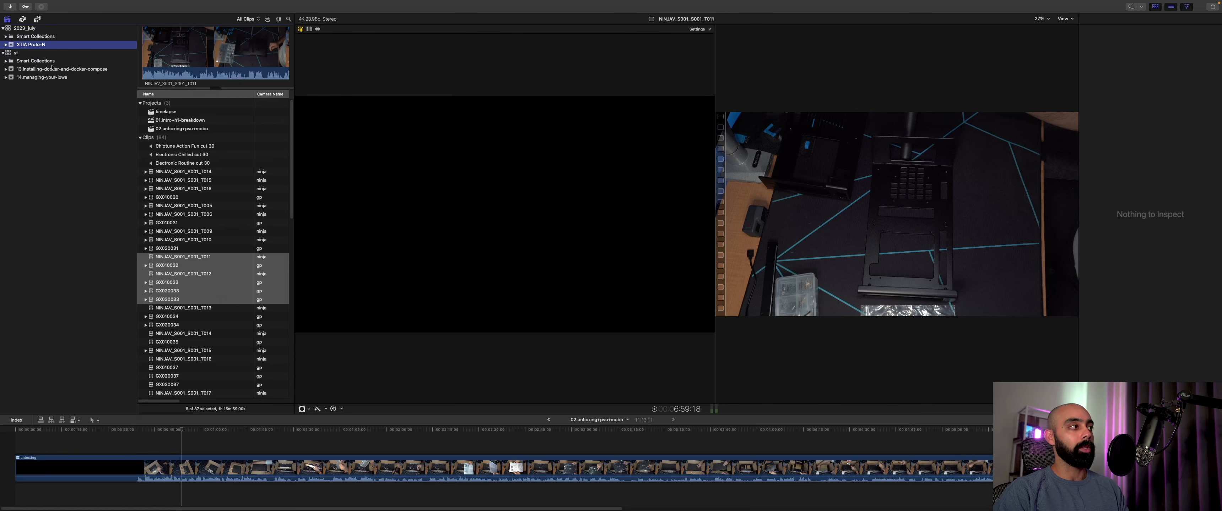
pyautogui.click(3, 52)
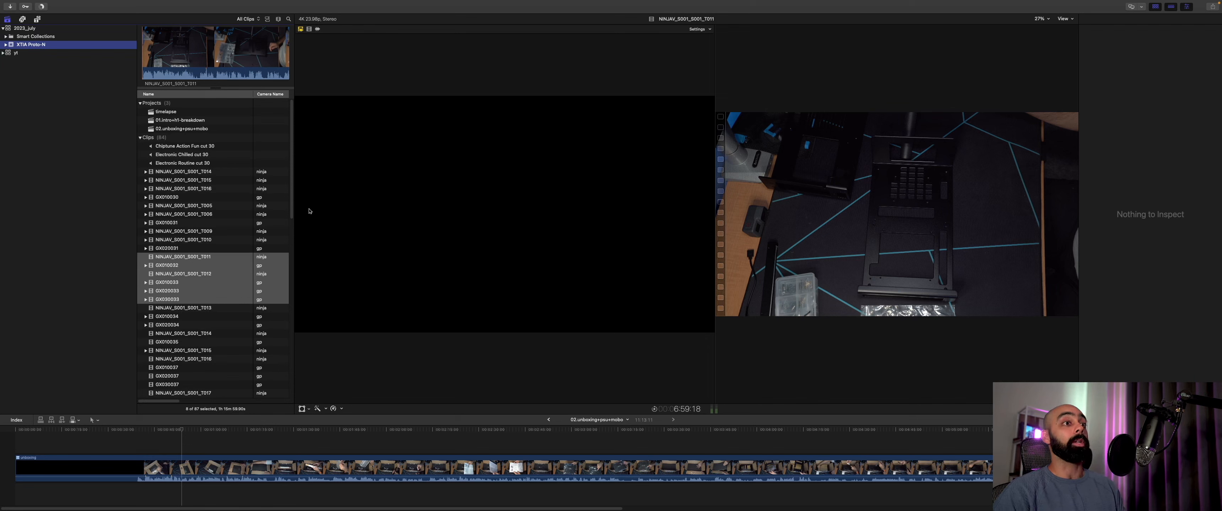
# Step: Review the event's projects timelapse, 01.intro+h1-breakdown and 02.unboxing+psu+mobo
pyautogui.click(163, 113)
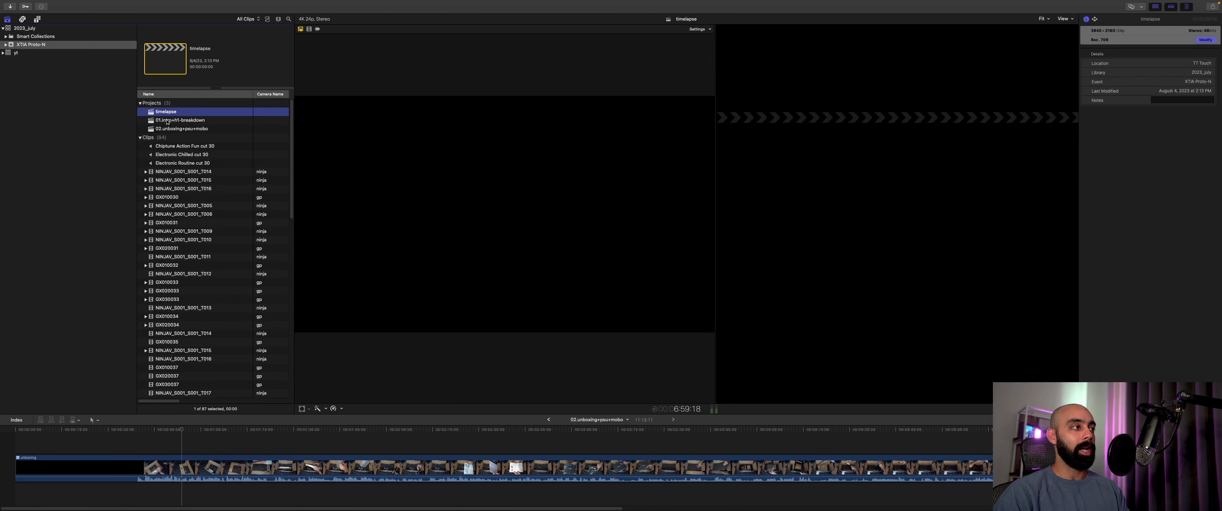
pyautogui.click(162, 121)
pyautogui.click(159, 130)
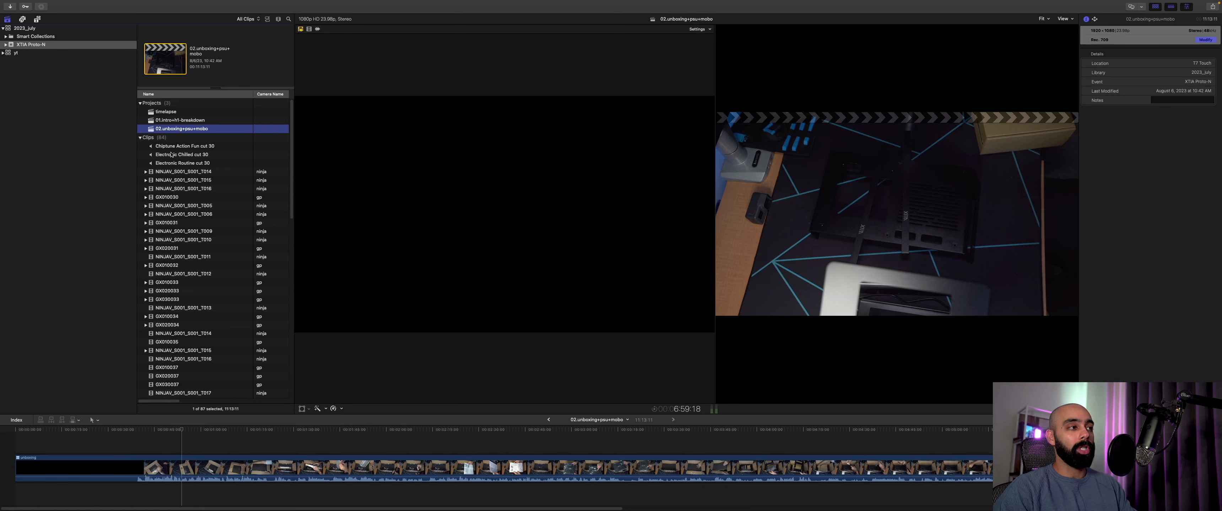
pyautogui.click(160, 113)
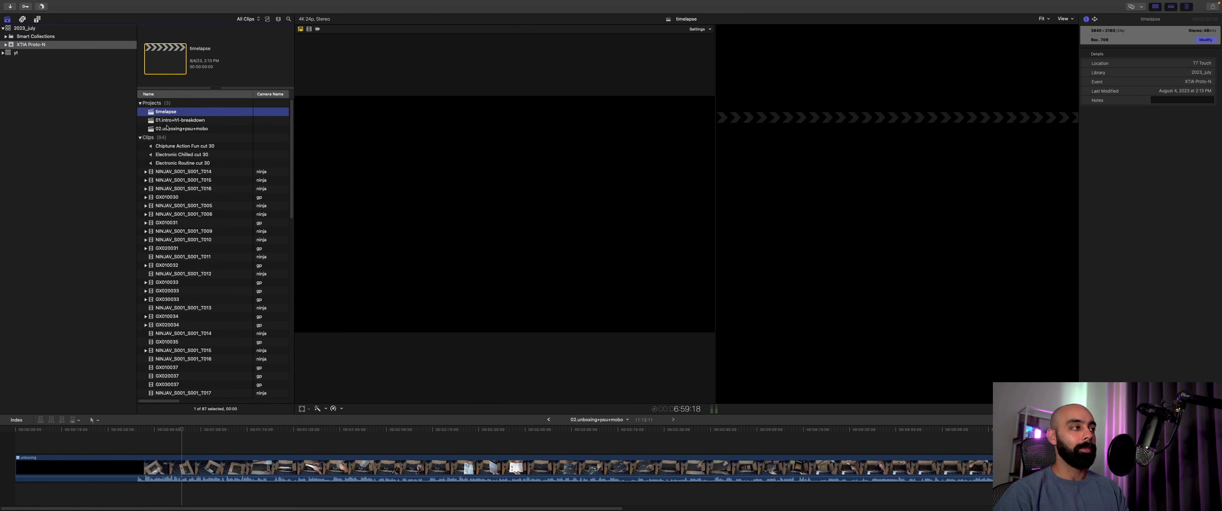
pyautogui.click(166, 129)
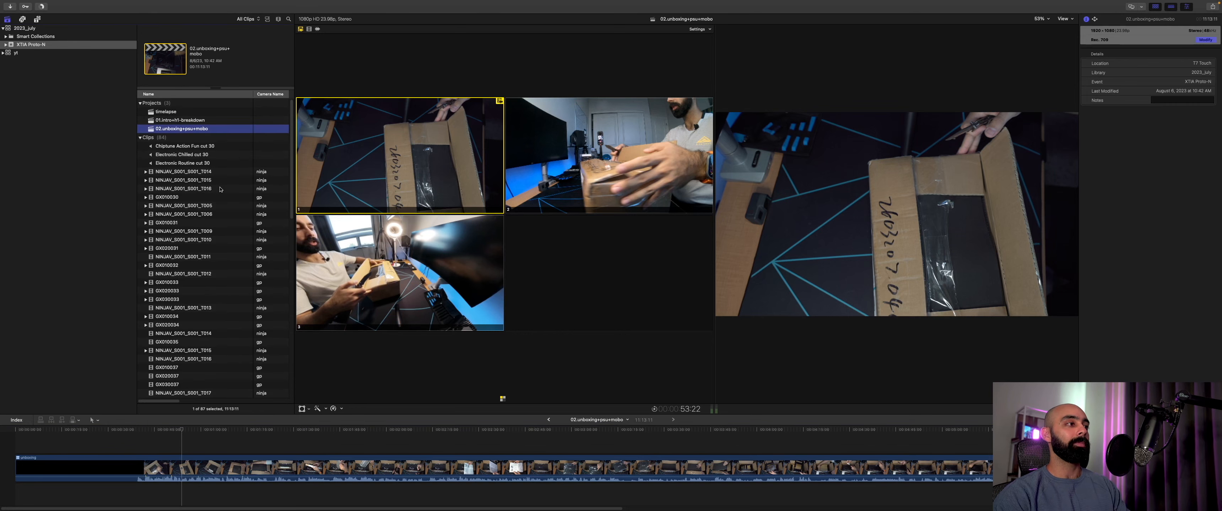
# Step: Select all camera clips from NINJAV_S001_S001_T014 to the last VID clip and start a new multicam clip from them
pyautogui.click(220, 172)
pyautogui.scroll(-15, 220, 212)
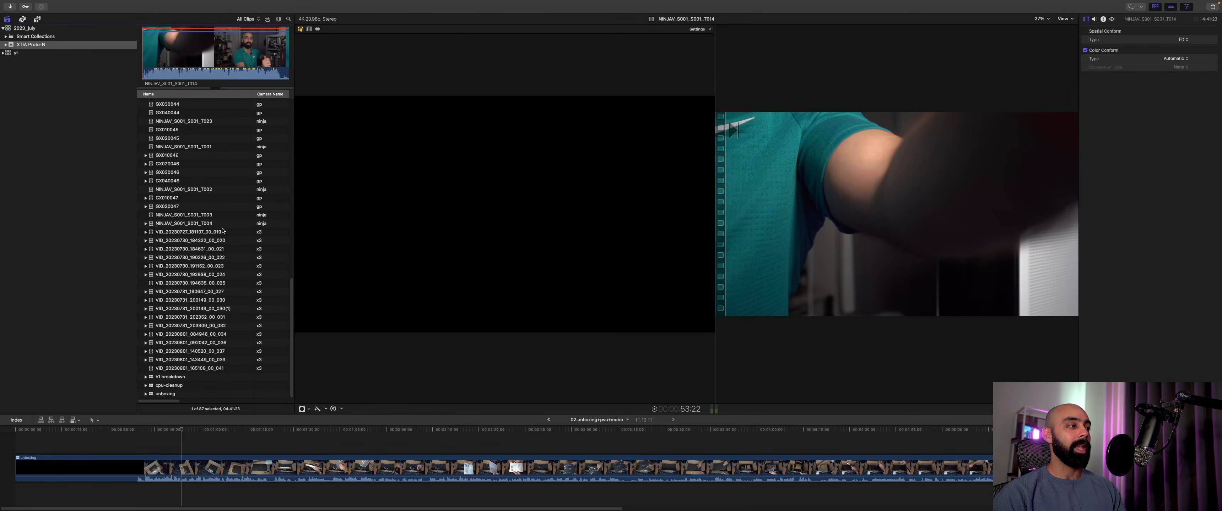
pyautogui.keyDown('shift'); pyautogui.click(204, 369); pyautogui.keyUp('shift')
pyautogui.rightClick(207, 321)
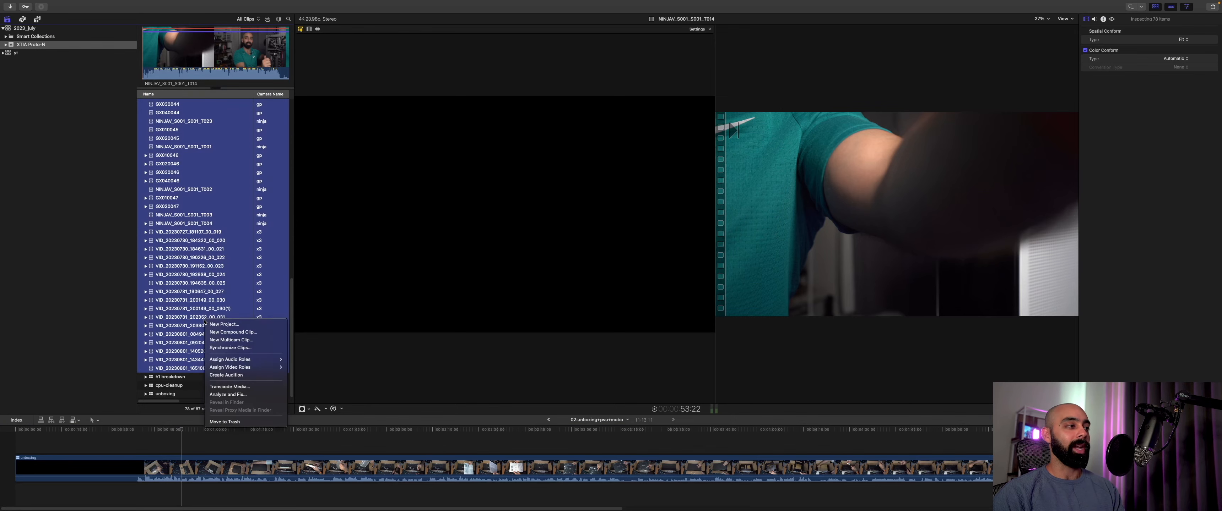
pyautogui.click(235, 340)
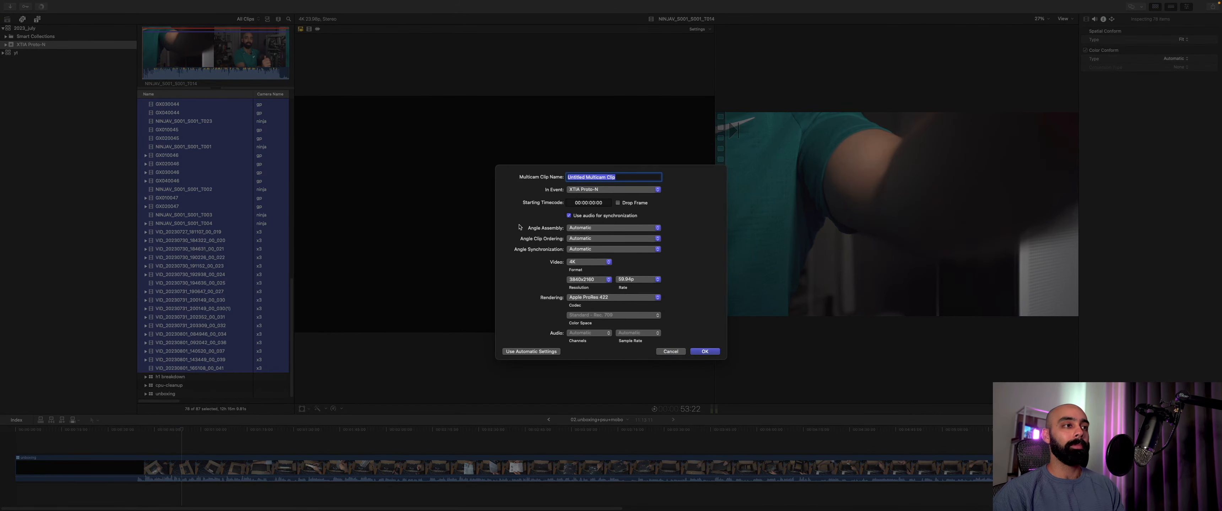
# Step: Name the multicam clip mc-test, set its video to 1080p HD at 24p, and create it with automatic angle settings
pyautogui.write('mc')
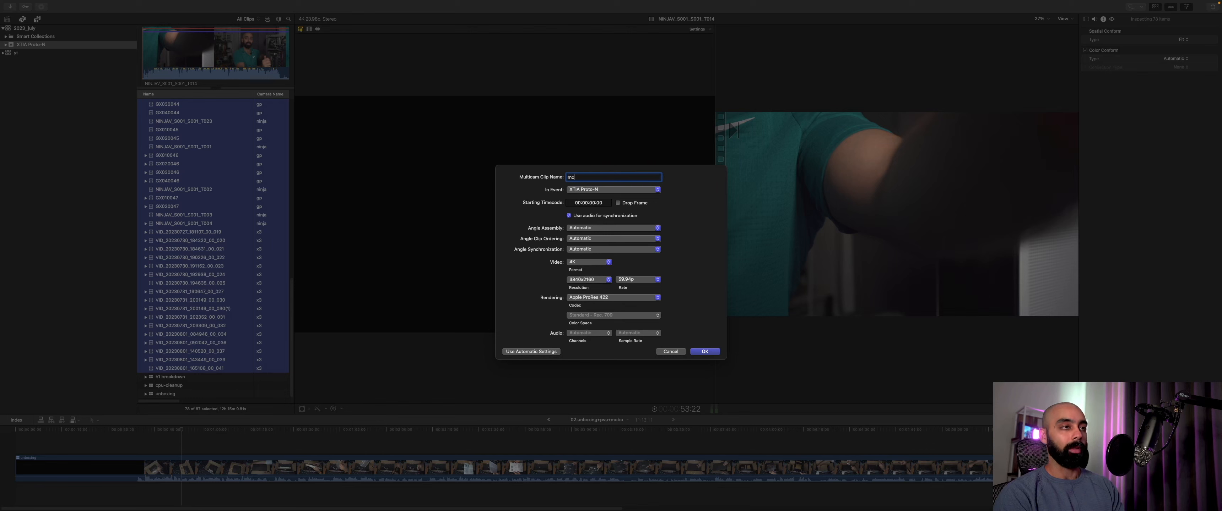
pyautogui.click(591, 262)
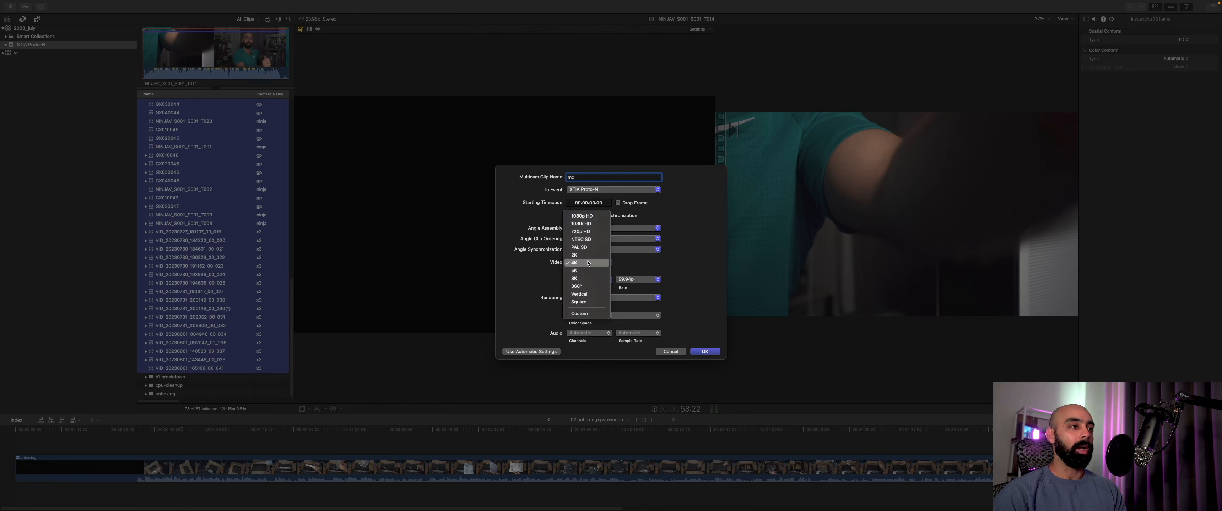
pyautogui.click(588, 217)
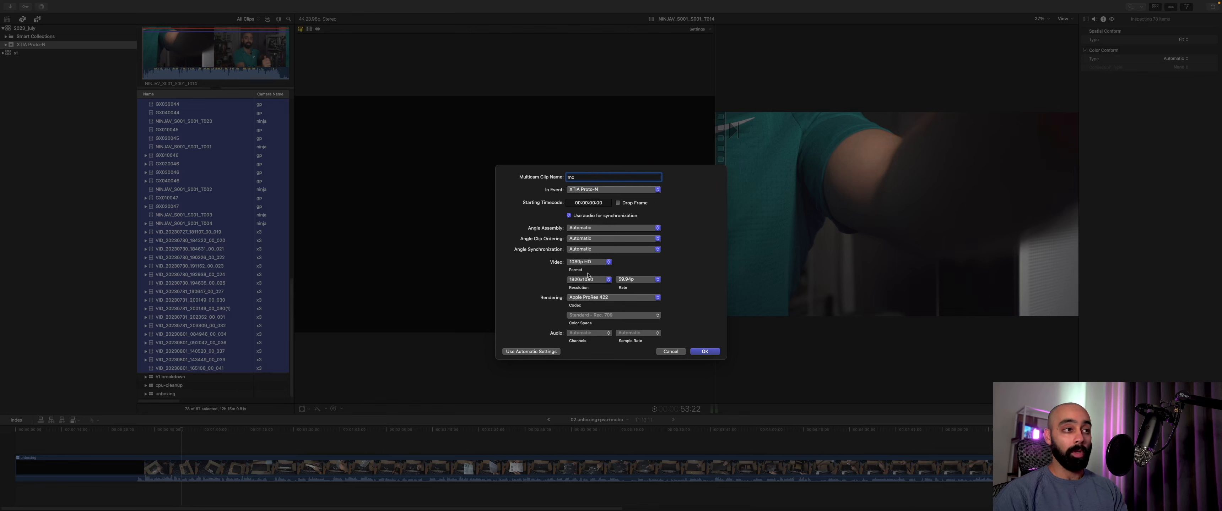
pyautogui.click(627, 279)
pyautogui.click(624, 242)
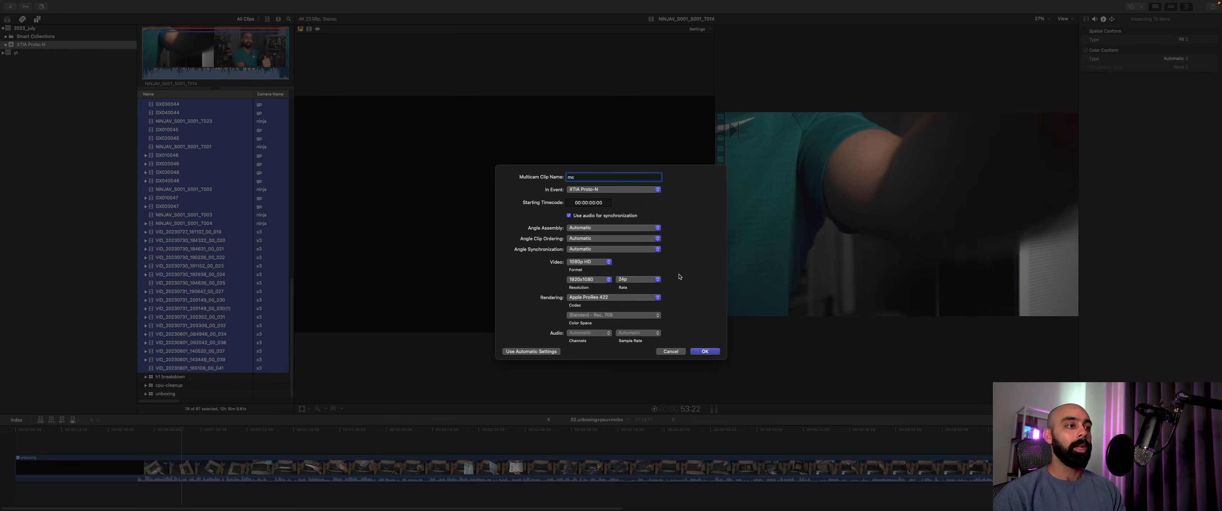
pyautogui.click(588, 299)
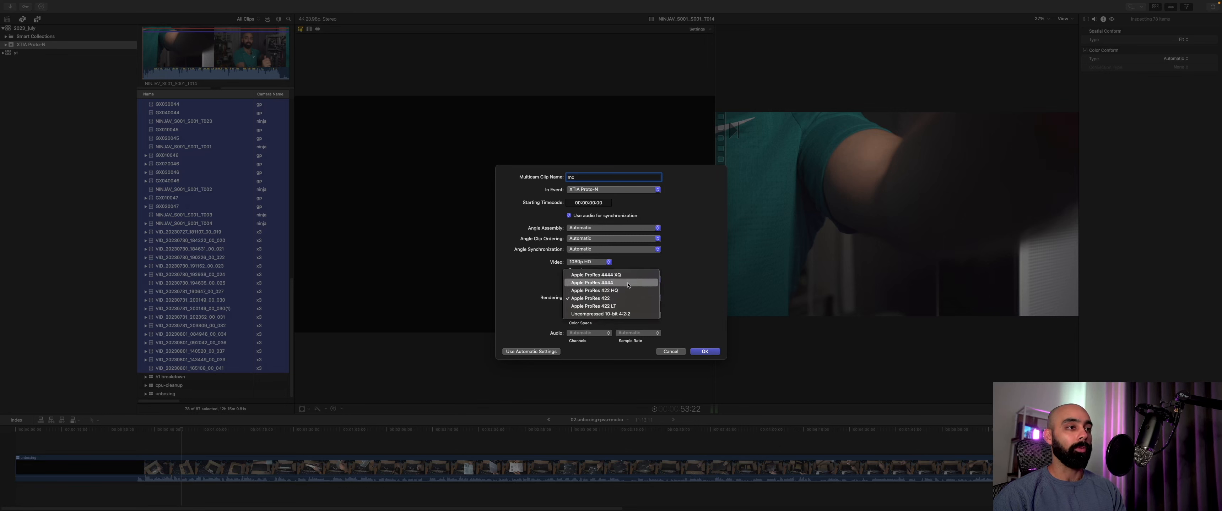
pyautogui.click(699, 297)
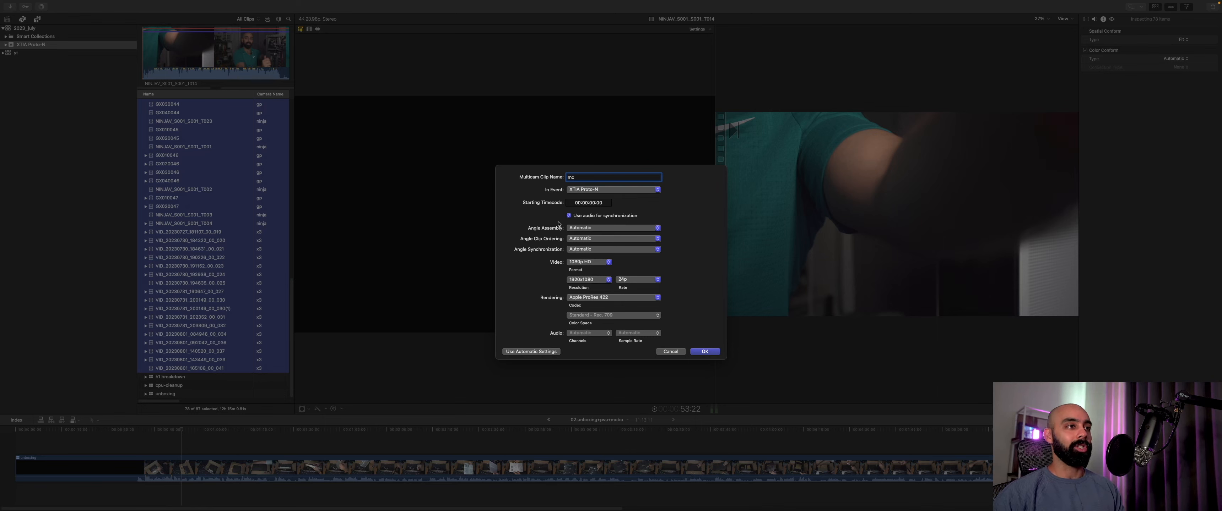
pyautogui.write('-test')
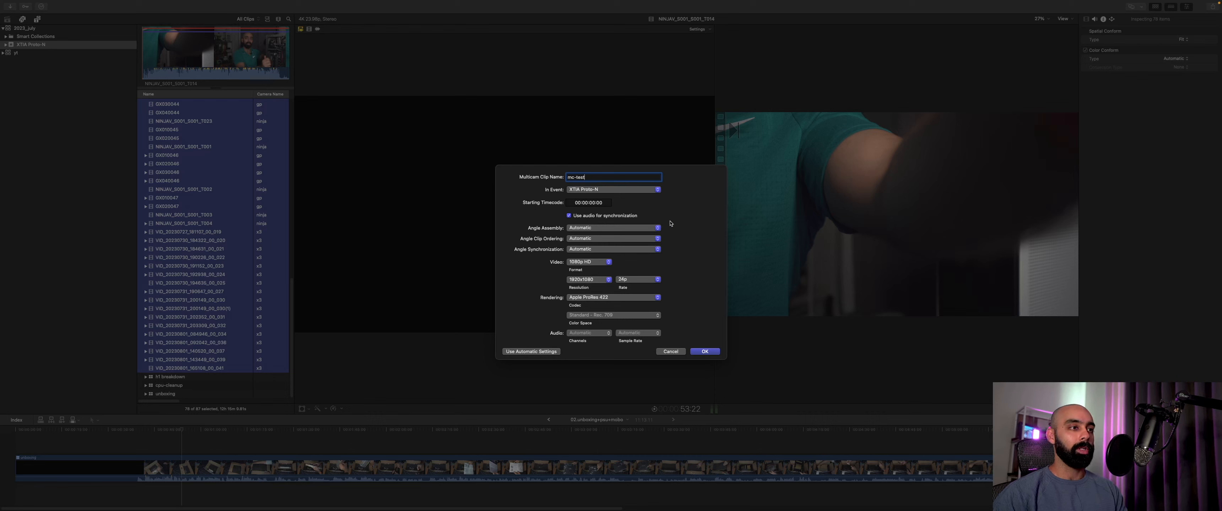
pyautogui.press('Return')
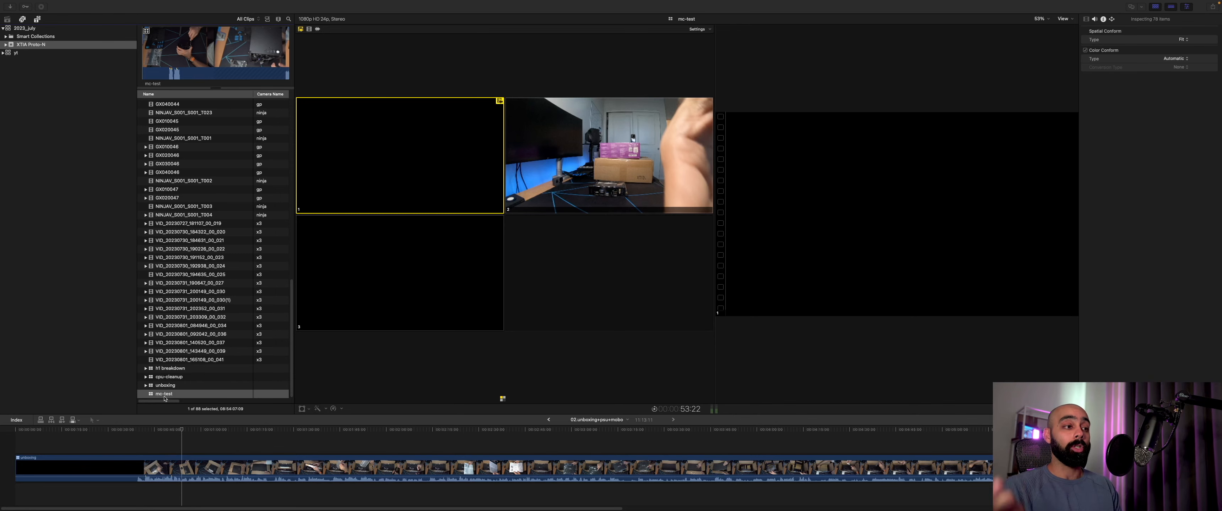
# Step: Enlarge the timeline area by reducing the height of the browser and viewers
pyautogui.moveTo(300, 423); pyautogui.dragTo(291, 356)
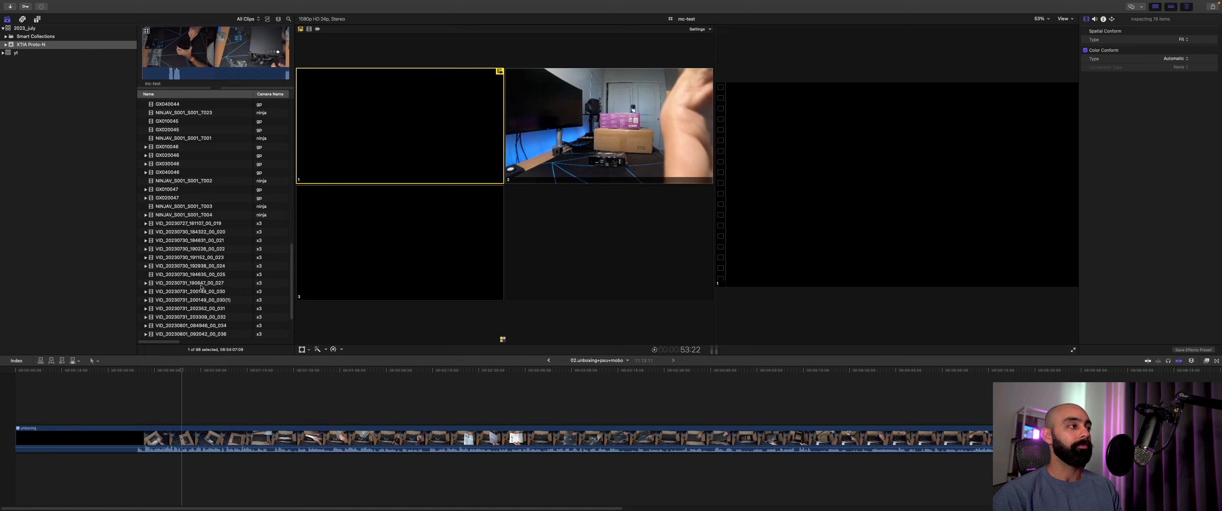
# Step: Open the mc-test multicam clip in the angle editor and examine how its three camera angles line up along the timeline
pyautogui.scroll(-5, 171, 333)
pyautogui.doubleClick(170, 335)
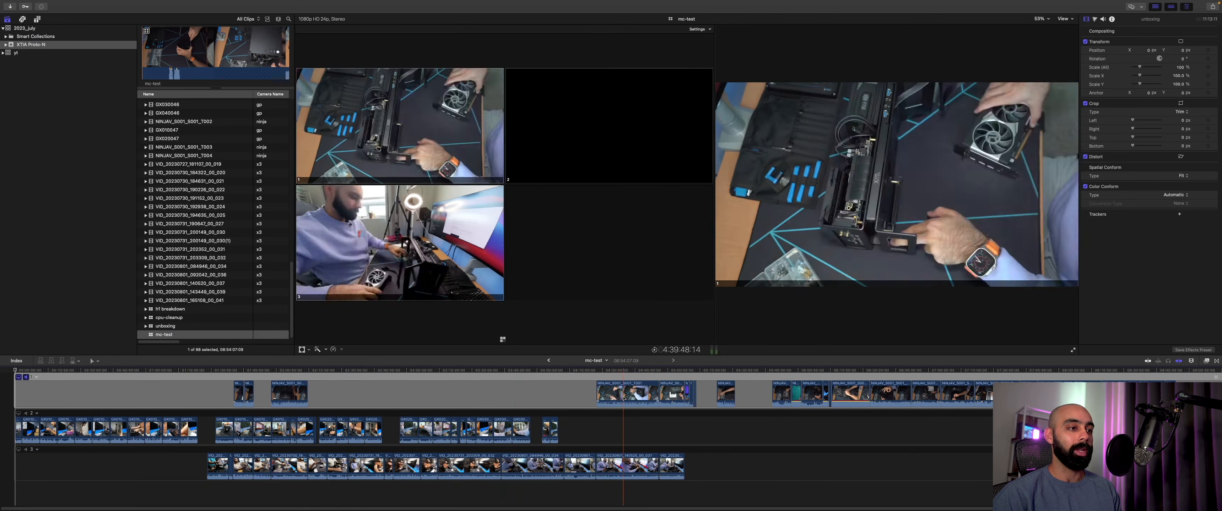
pyautogui.hscroll(5, 875, 404)
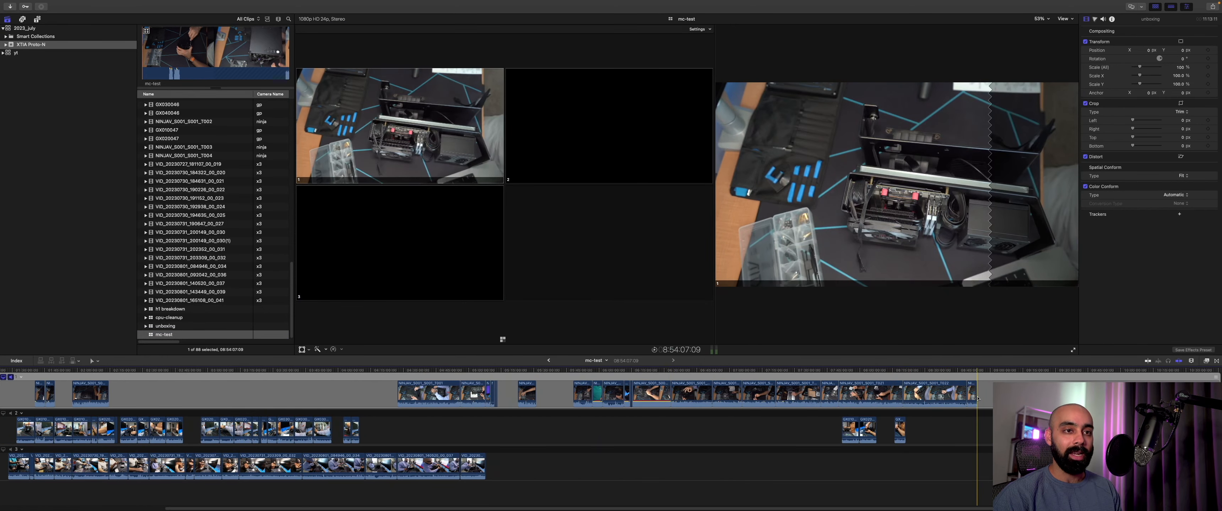
pyautogui.hscroll(-2, 665, 398)
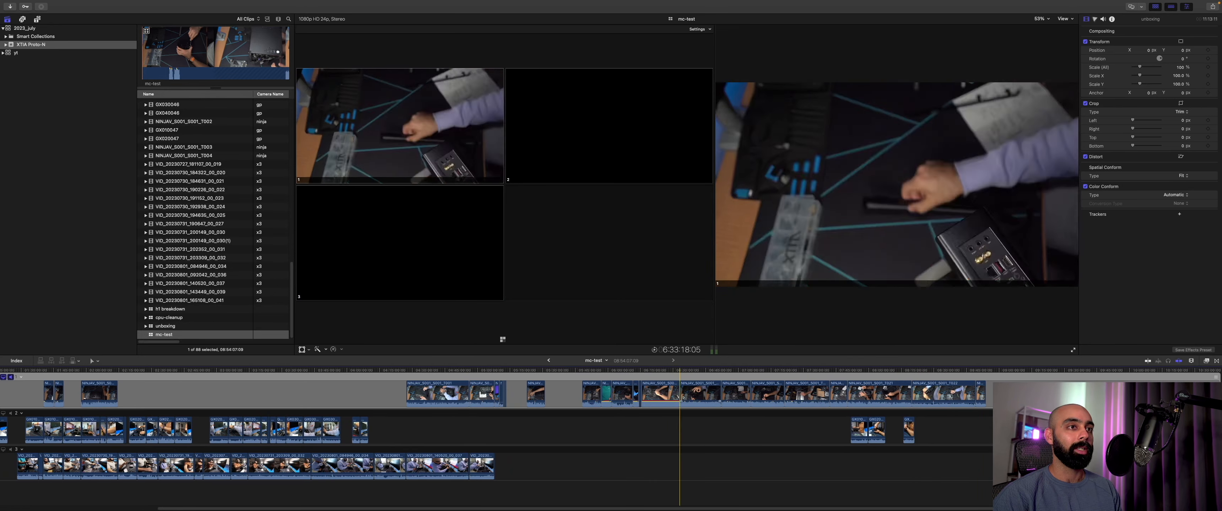
pyautogui.hscroll(-4, 666, 398)
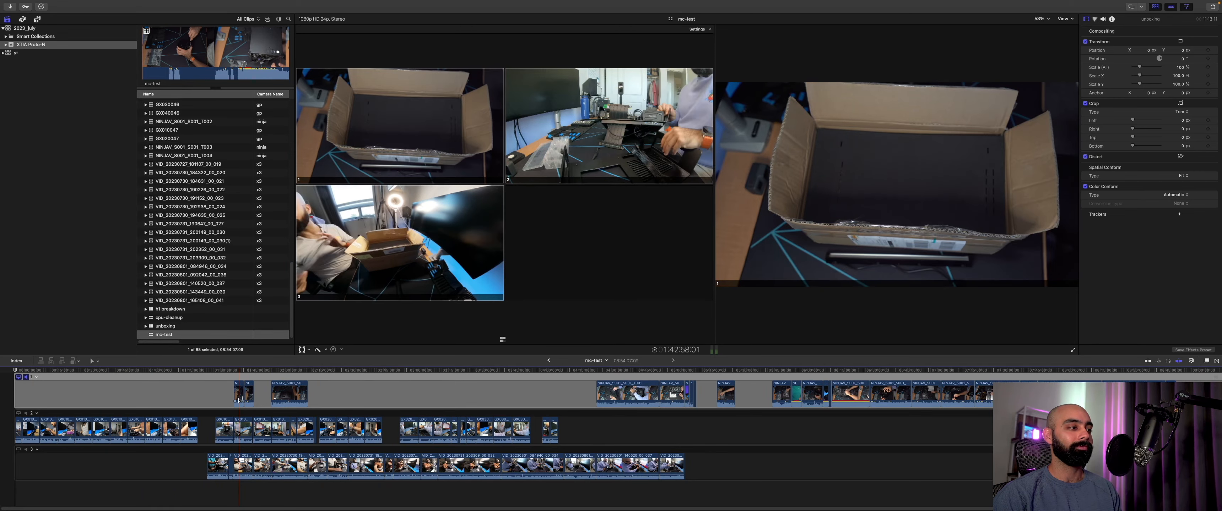
pyautogui.click(239, 372)
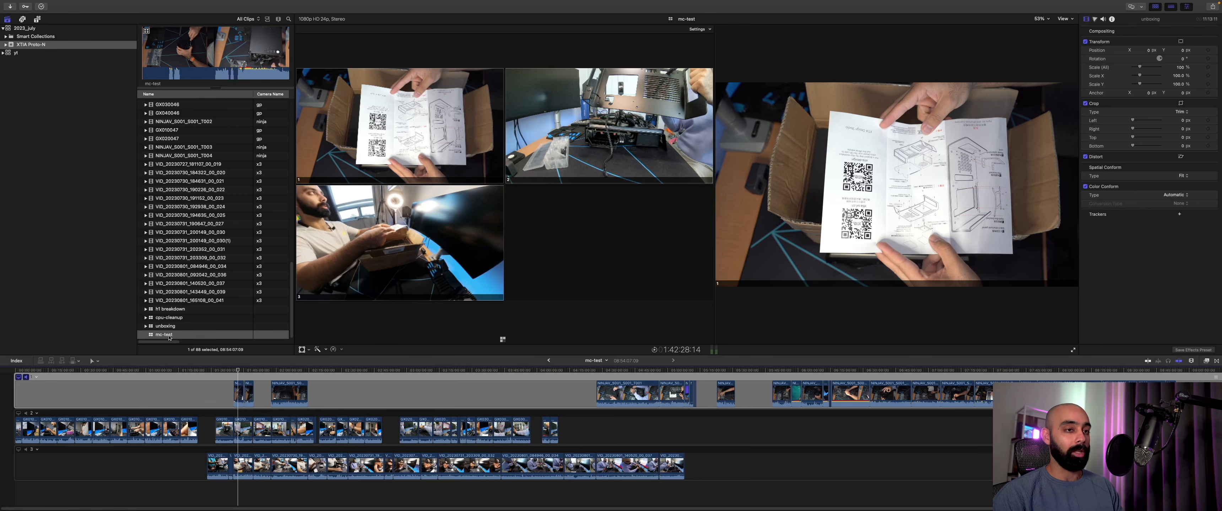
# Step: Delete the mc-test multicam clip from the event
pyautogui.rightClick(169, 337)
pyautogui.click(194, 439)
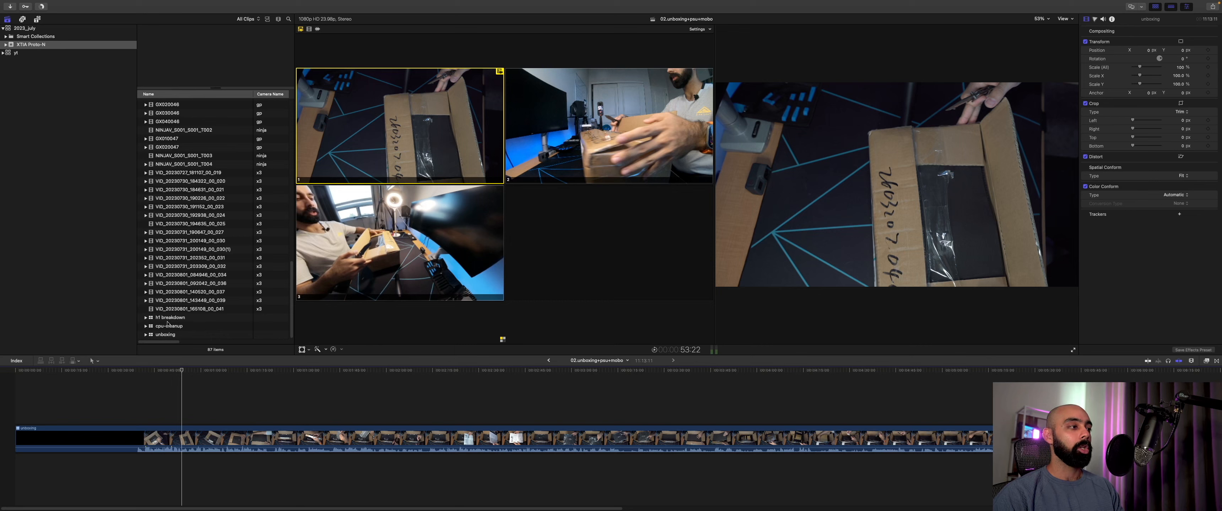
# Step: Review the three existing multicam clips at the end of the event's clip list
pyautogui.scroll(5, 178, 279)
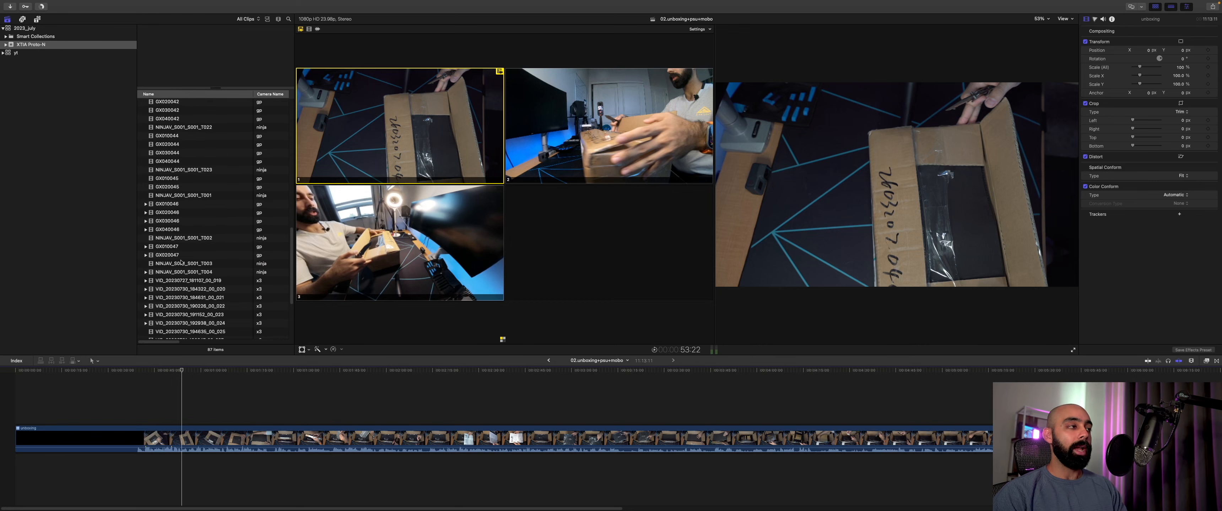
pyautogui.scroll(-5, 181, 262)
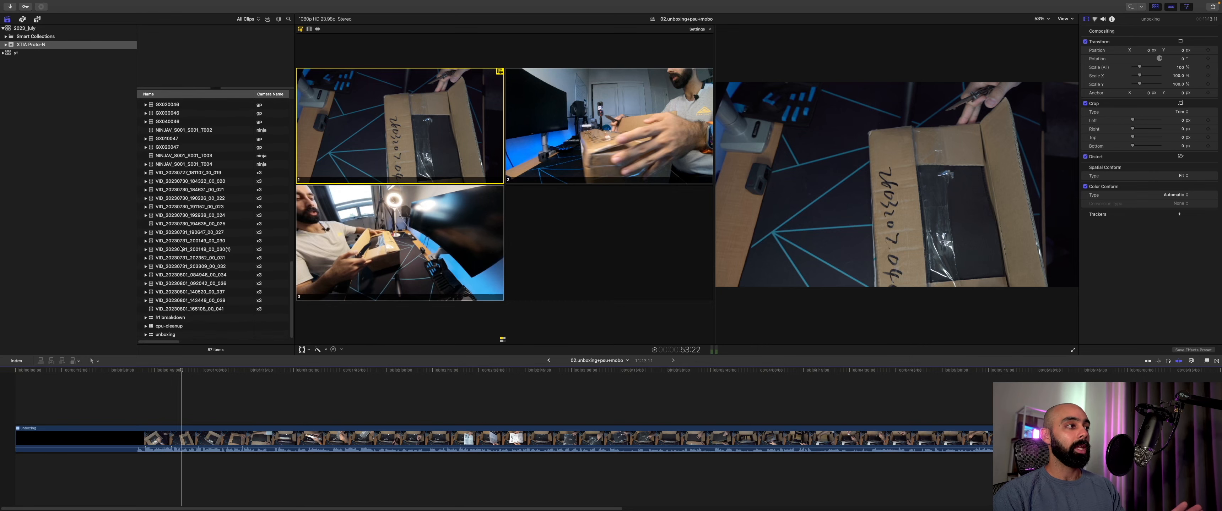
pyautogui.click(157, 319)
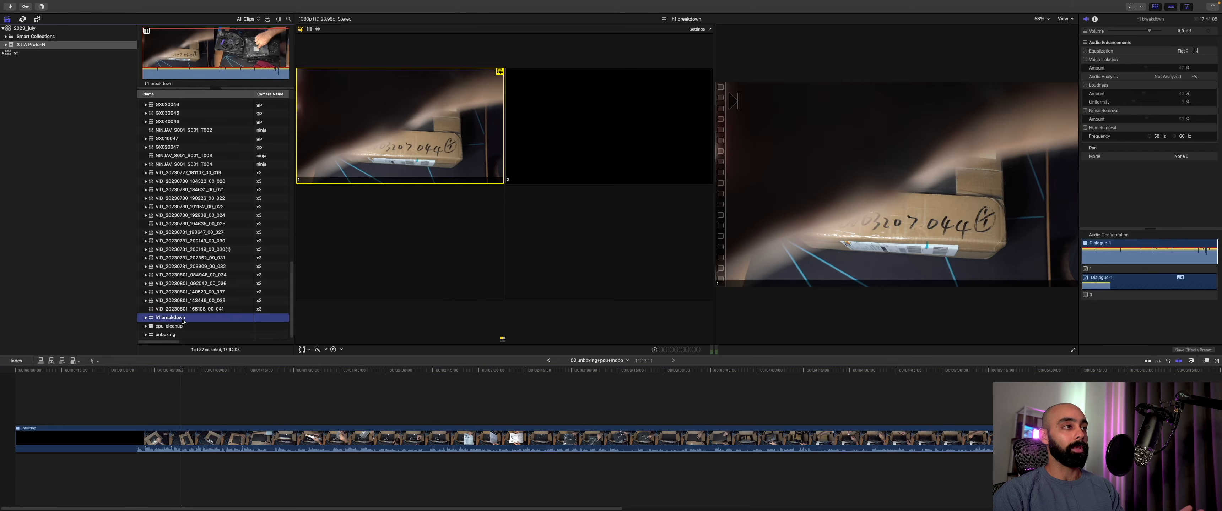
pyautogui.click(173, 327)
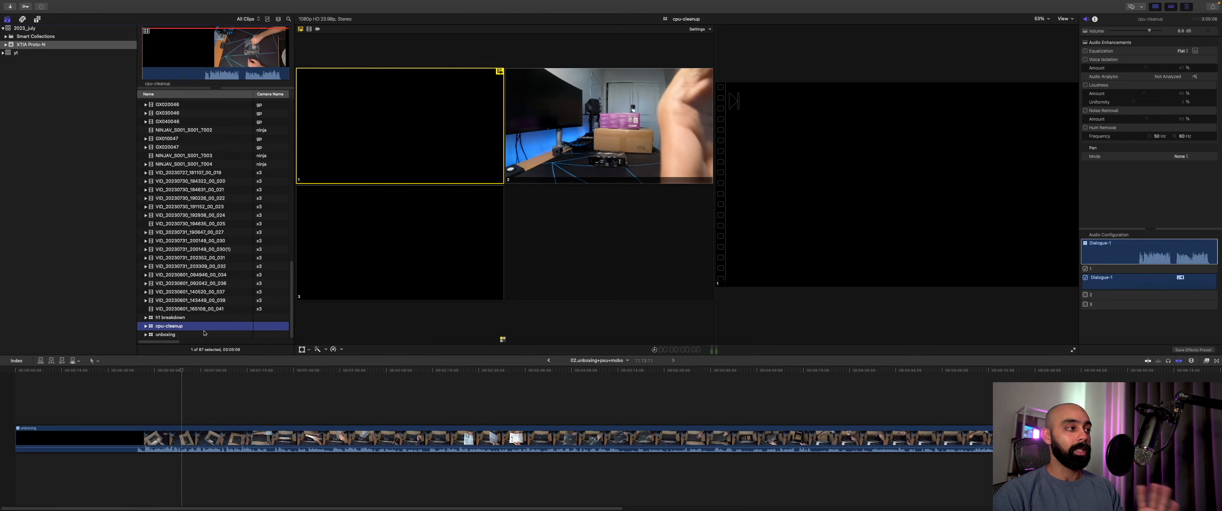
pyautogui.click(161, 335)
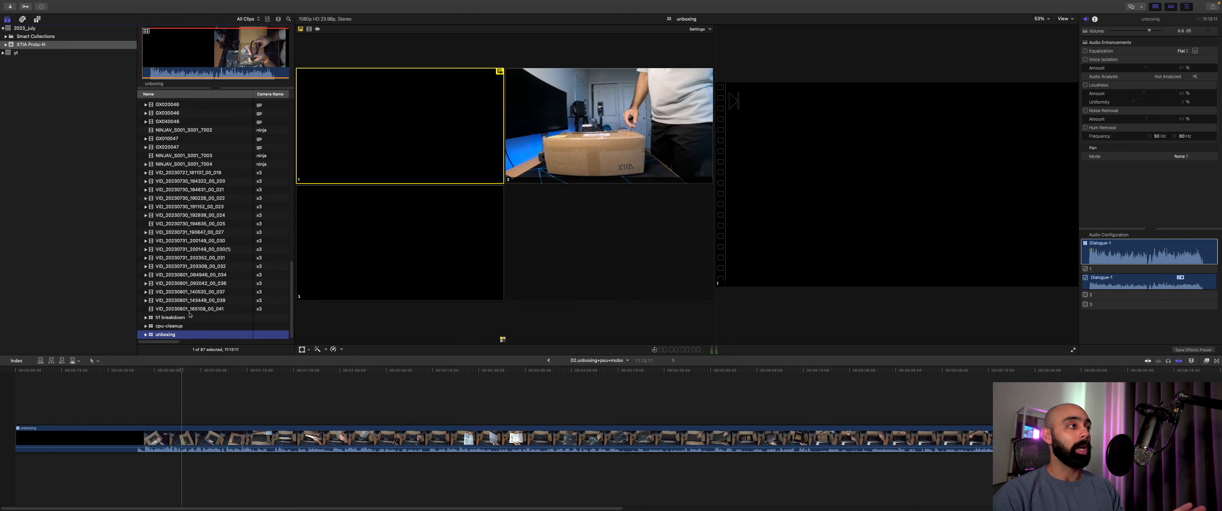
pyautogui.click(166, 318)
pyautogui.click(167, 328)
pyautogui.click(166, 335)
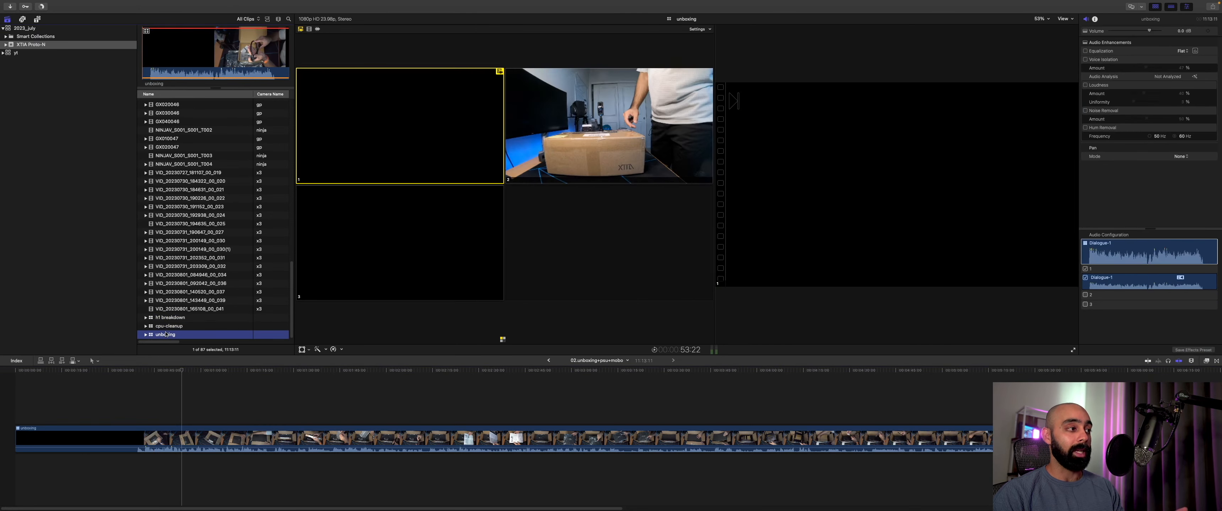
# Step: Open the unboxing multicam clip in the angle editor and check its synchronised angles at several points in time
pyautogui.click(147, 336)
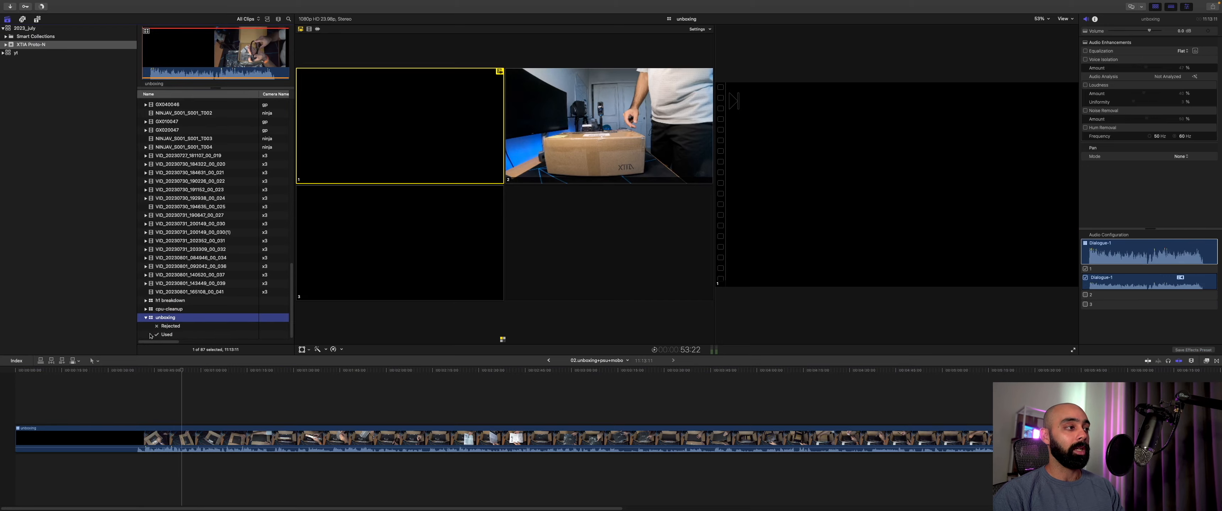
pyautogui.doubleClick(158, 438)
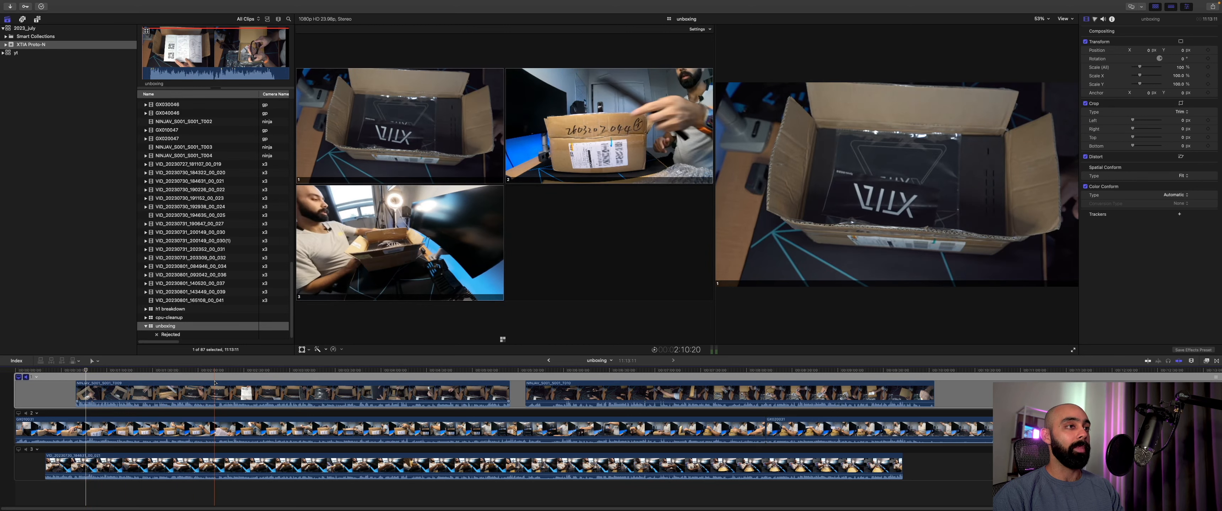
pyautogui.click(481, 373)
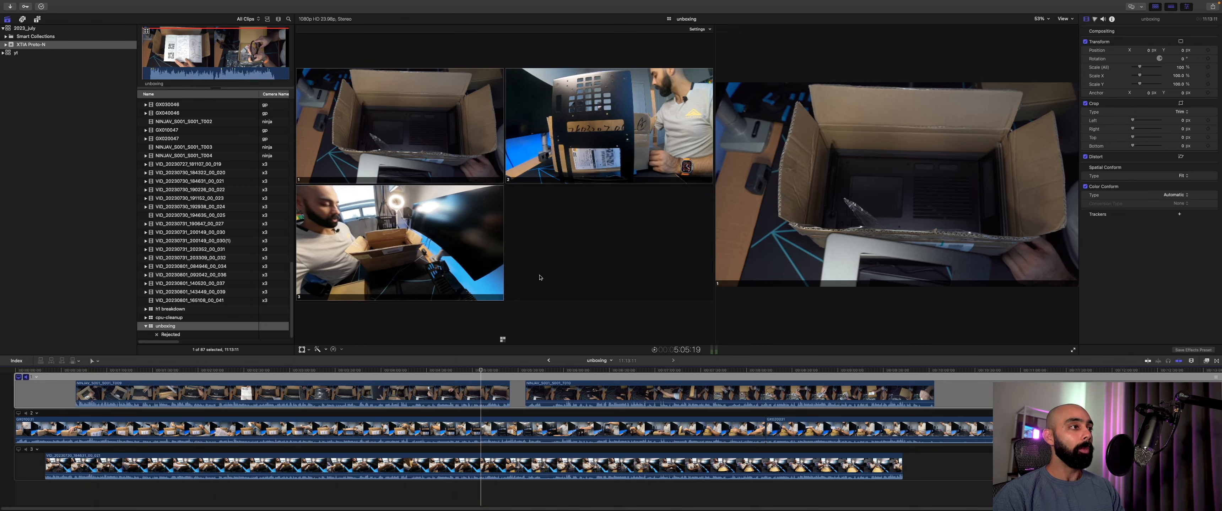
pyautogui.click(441, 372)
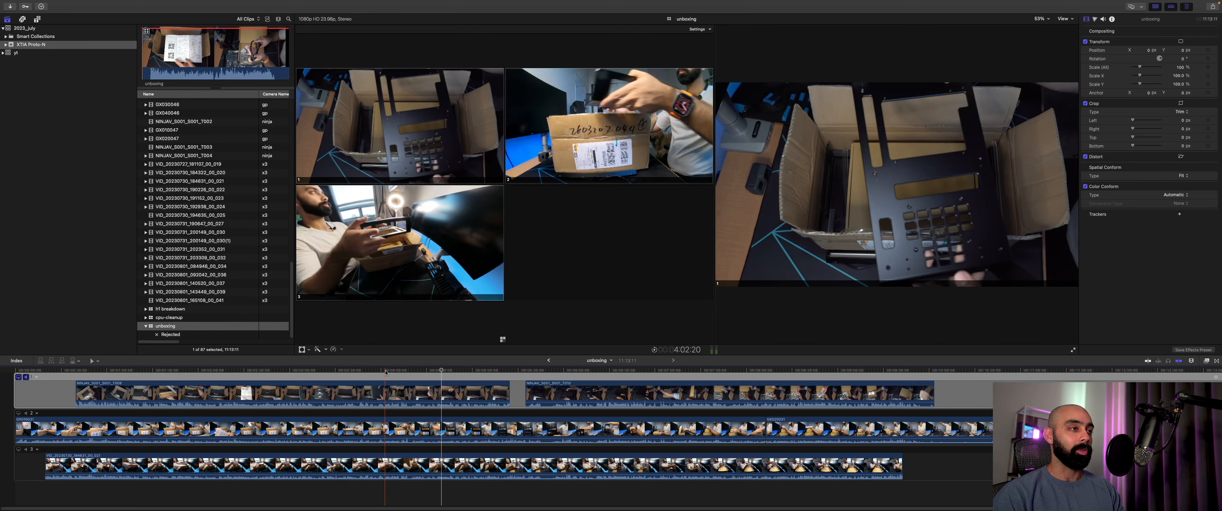
pyautogui.click(385, 371)
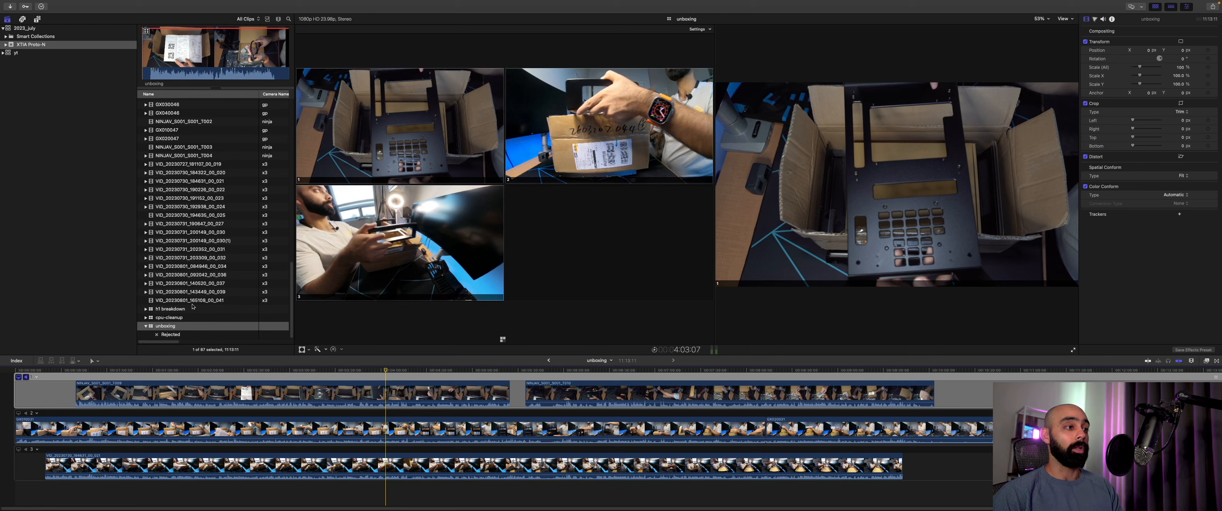
# Step: Browse the event's clip list from start to end and select each of its multicam clips in turn
pyautogui.scroll(10, 178, 286)
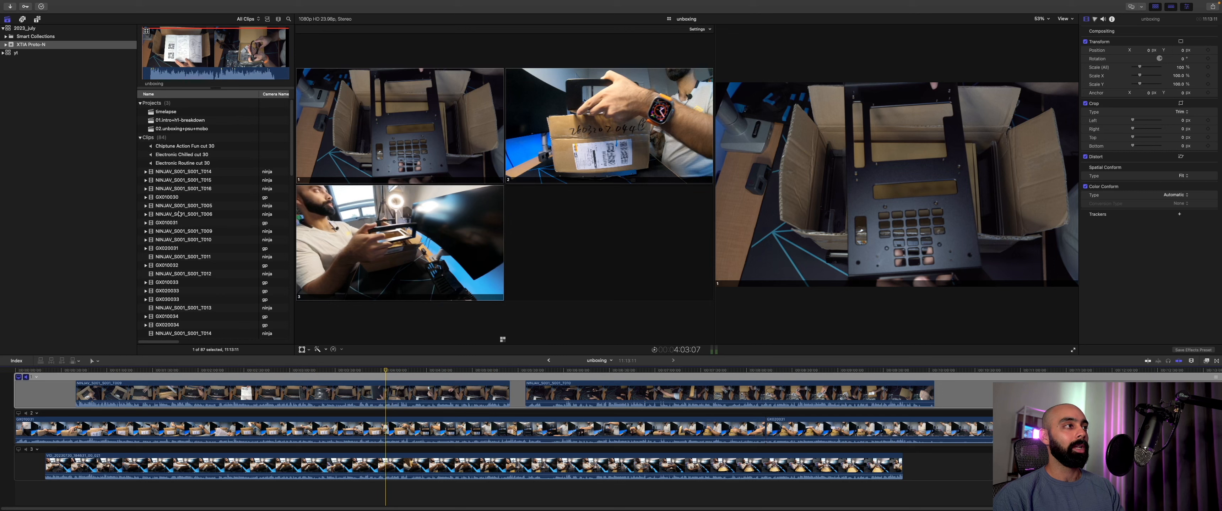
pyautogui.scroll(-10, 179, 226)
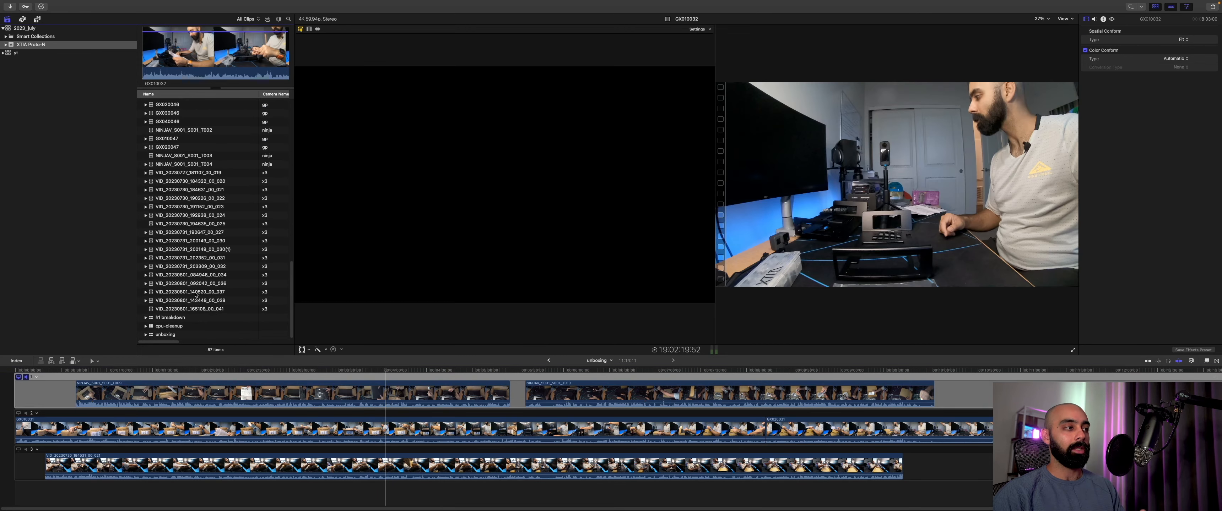
pyautogui.click(170, 318)
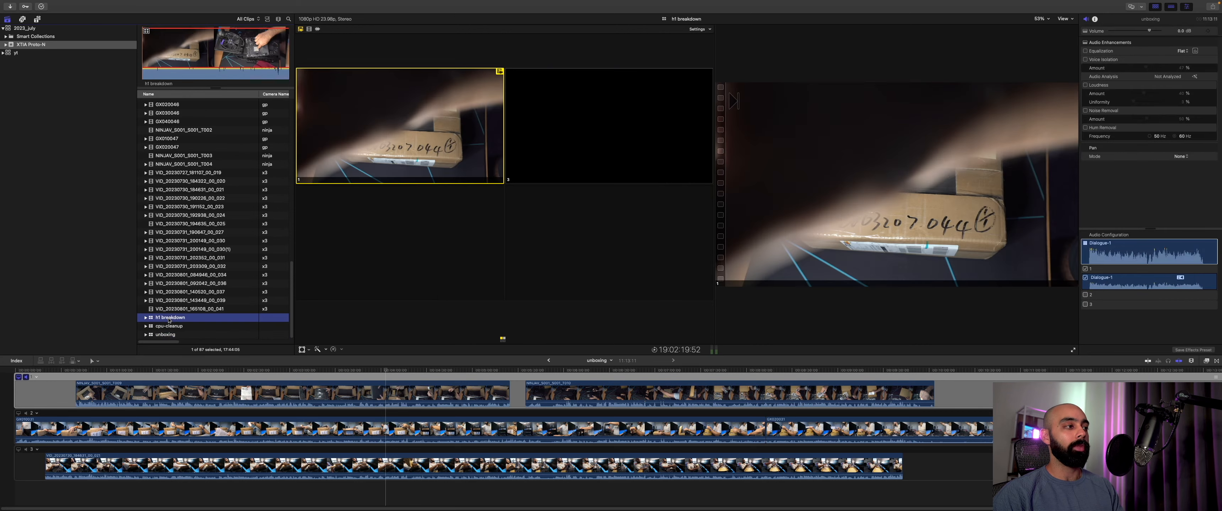
pyautogui.click(167, 328)
pyautogui.click(168, 335)
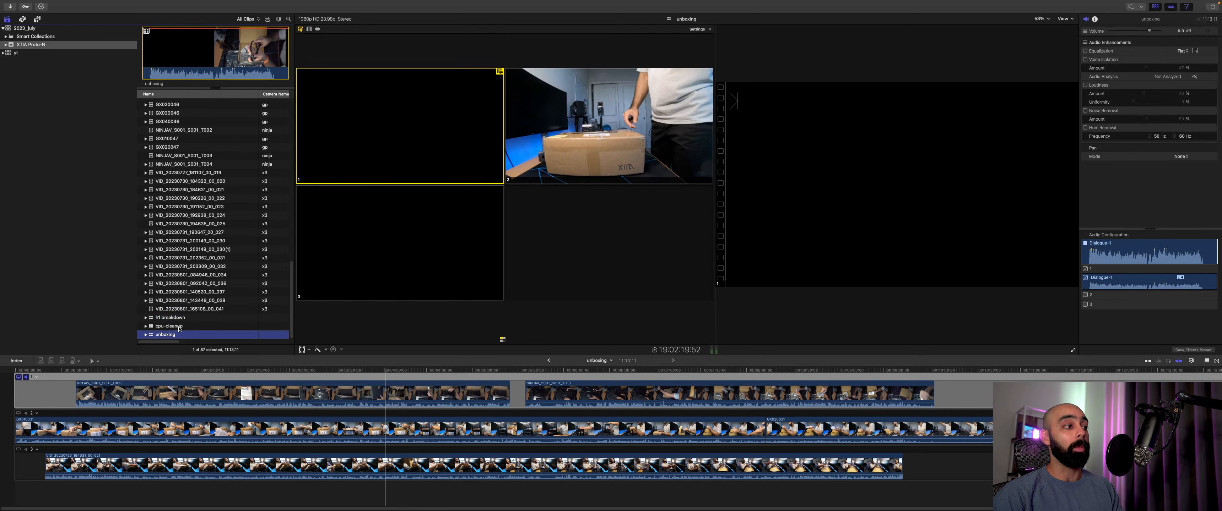
# Step: Preview the source camera clips NINJAV_S001_S001_T014 and NINJAV_S001_S001_T012 from the start of the clip list
pyautogui.scroll(15, 179, 326)
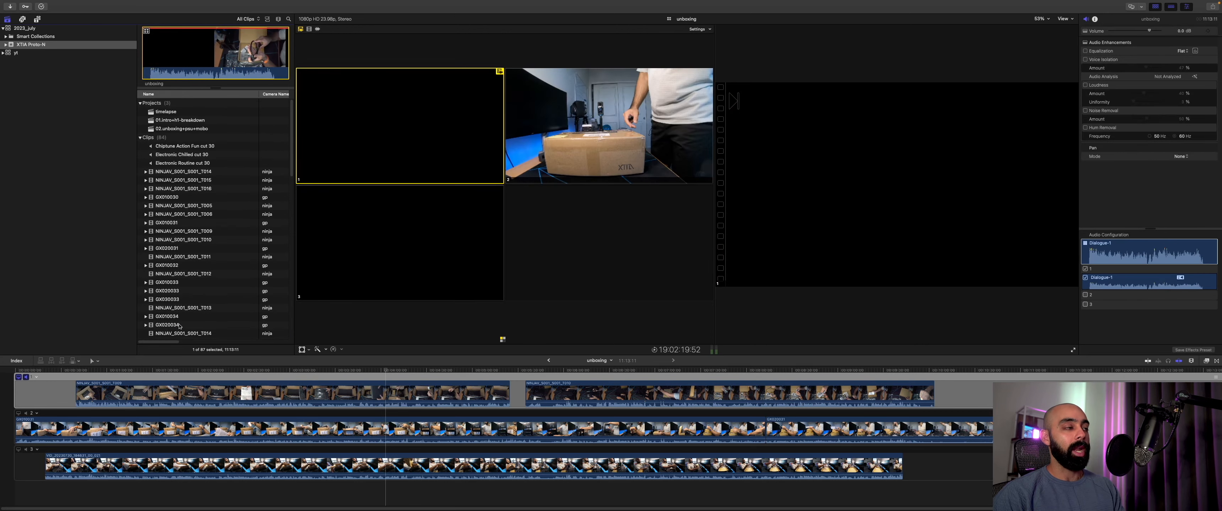
pyautogui.click(171, 173)
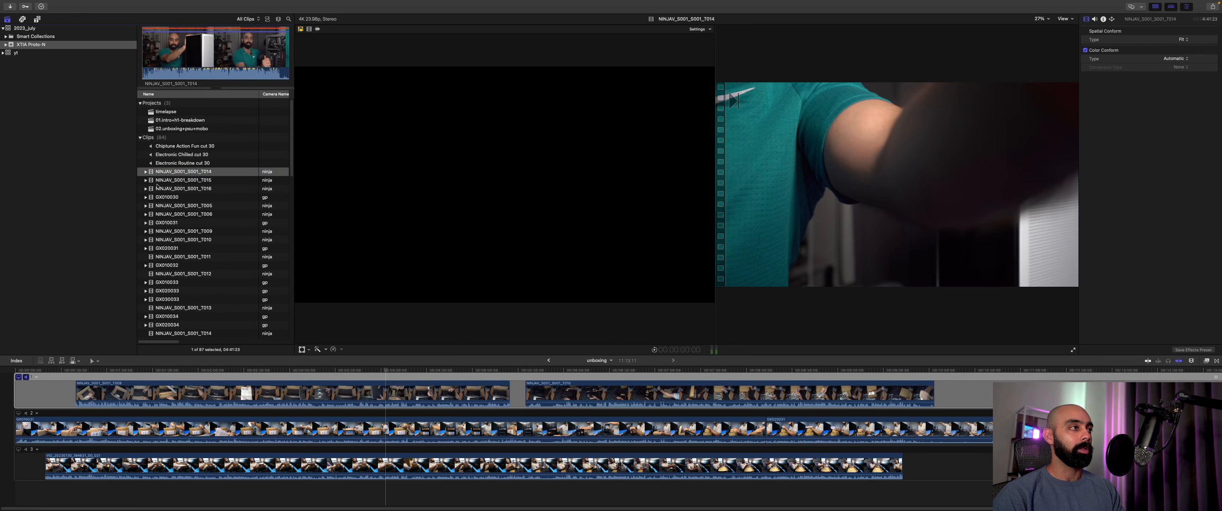
pyautogui.click(178, 275)
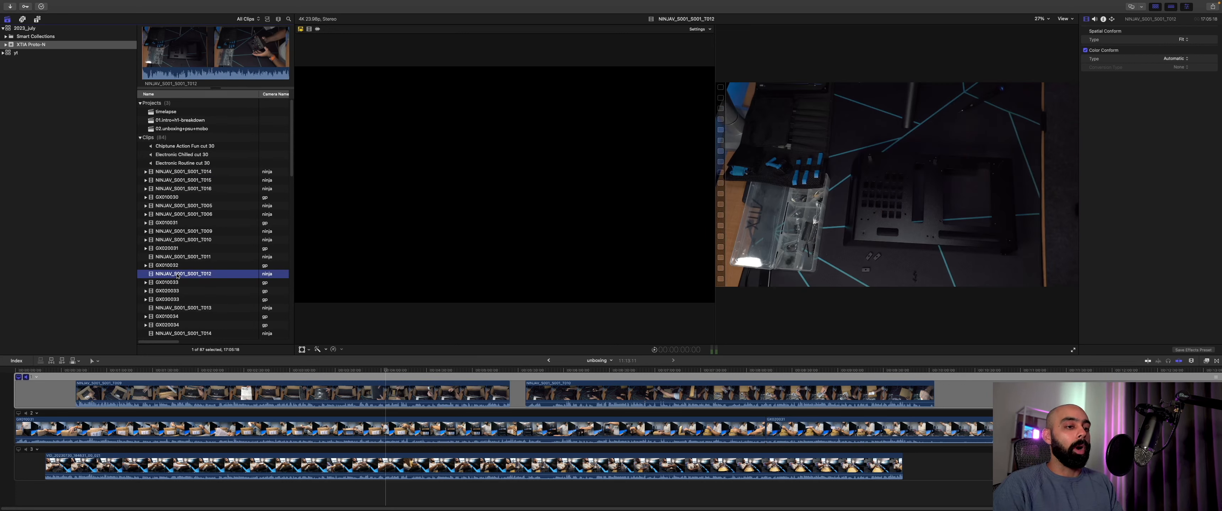
pyautogui.click(179, 174)
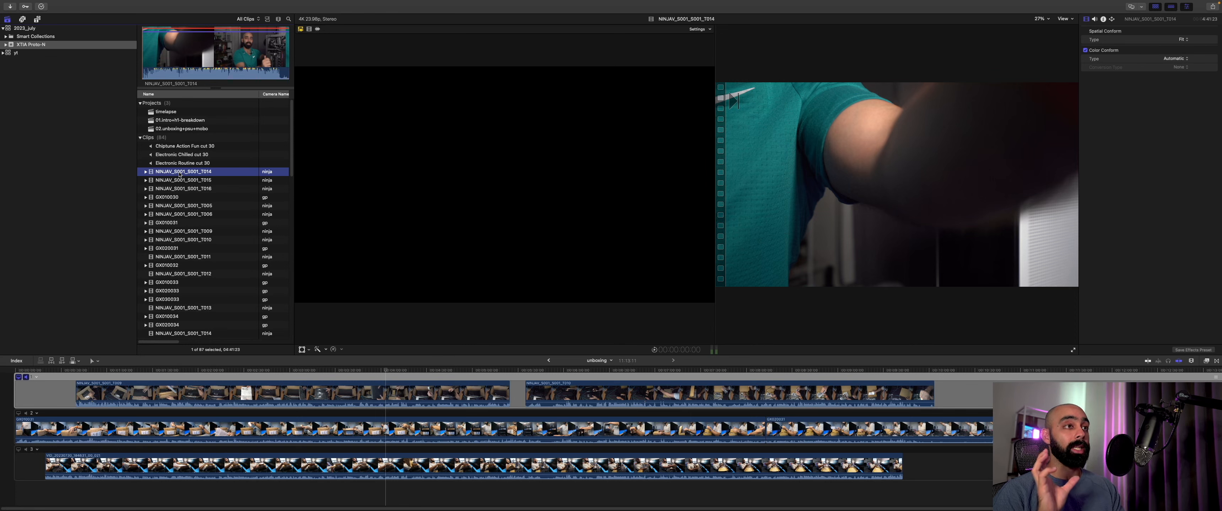
# Step: Open the 02.unboxing+psu+mobo project and inspect the Rejected range listed under clip GX010030
pyautogui.doubleClick(167, 129)
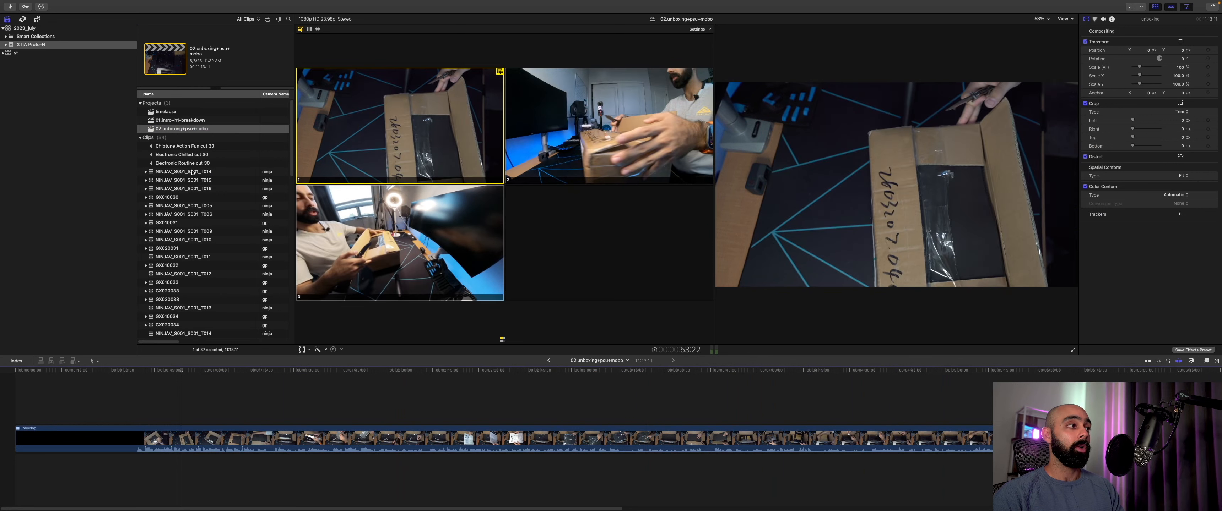
pyautogui.click(146, 197)
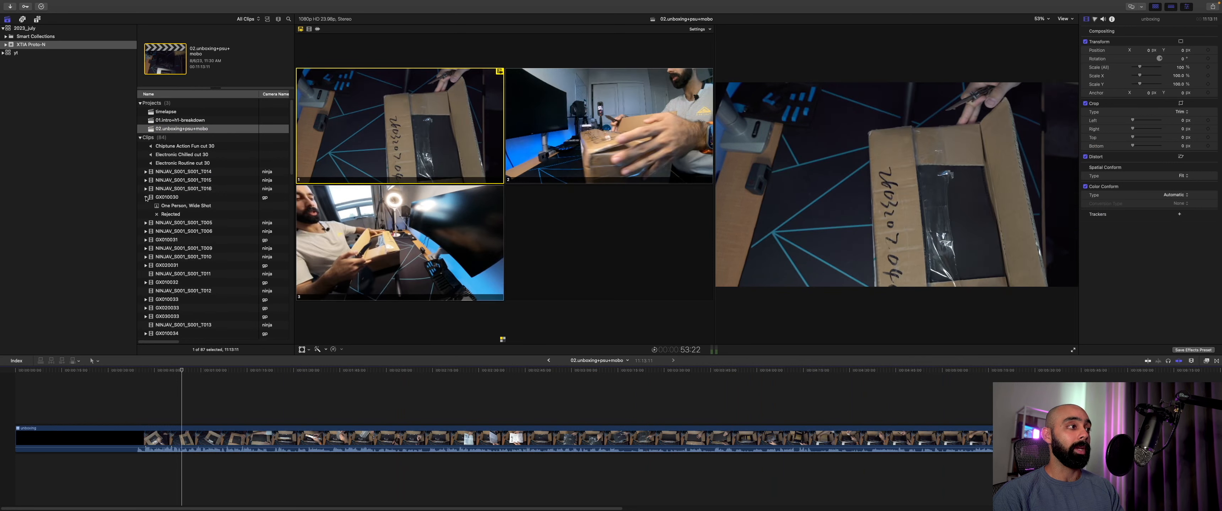
pyautogui.click(167, 215)
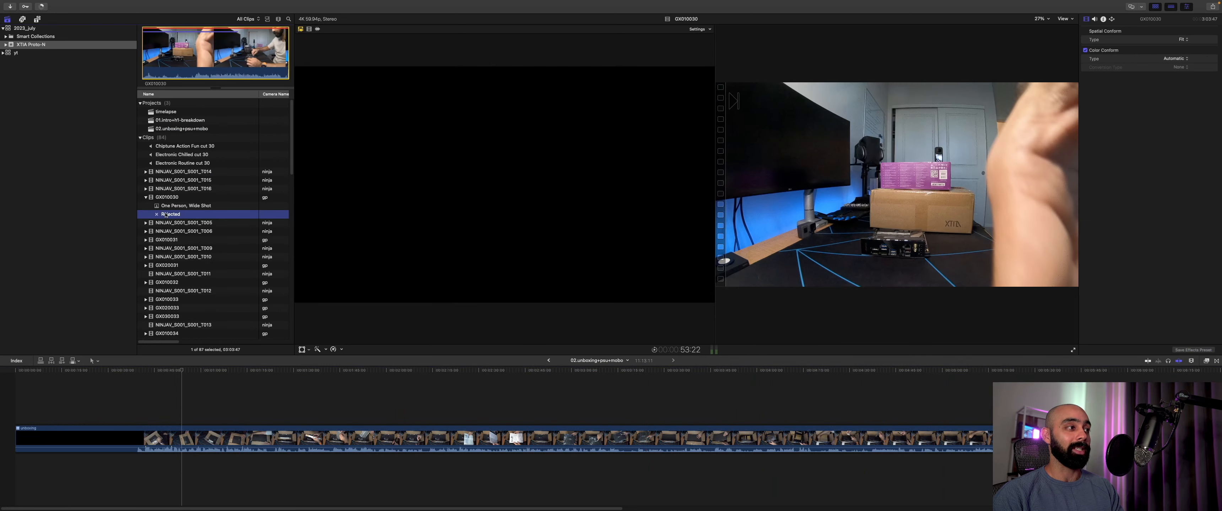
pyautogui.click(145, 197)
# Step: Mark the clip NINJAV_S001_S001_T015 as unrated
pyautogui.click(171, 182)
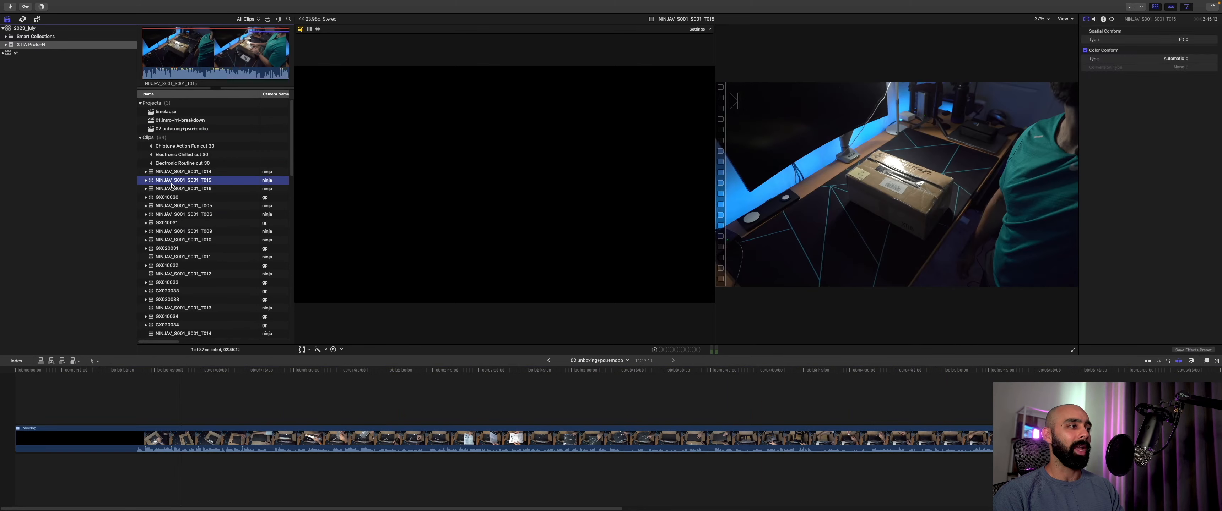
pyautogui.moveTo(157, 2)
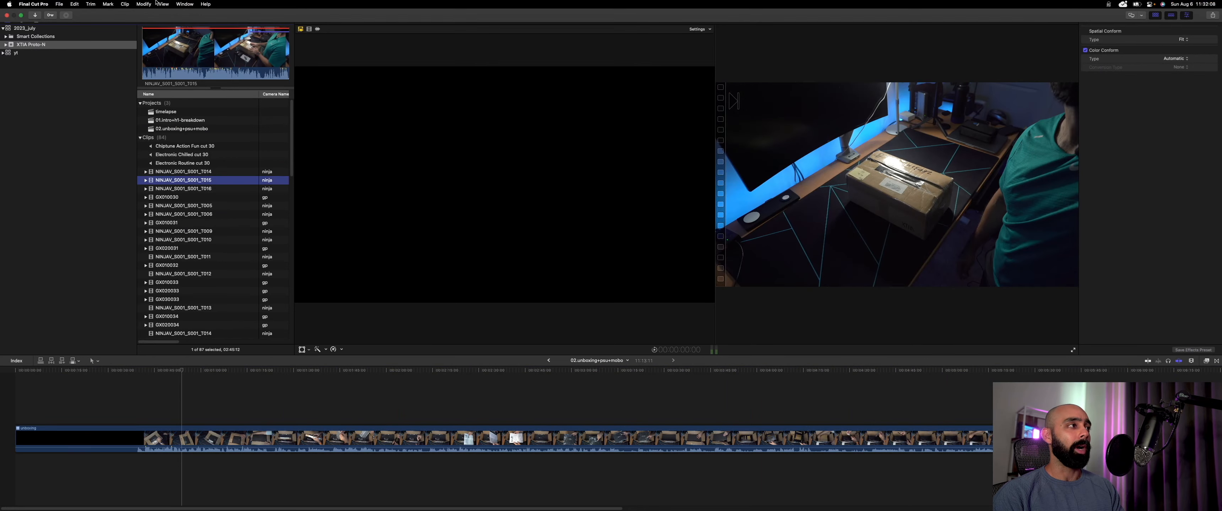
pyautogui.click(114, 5)
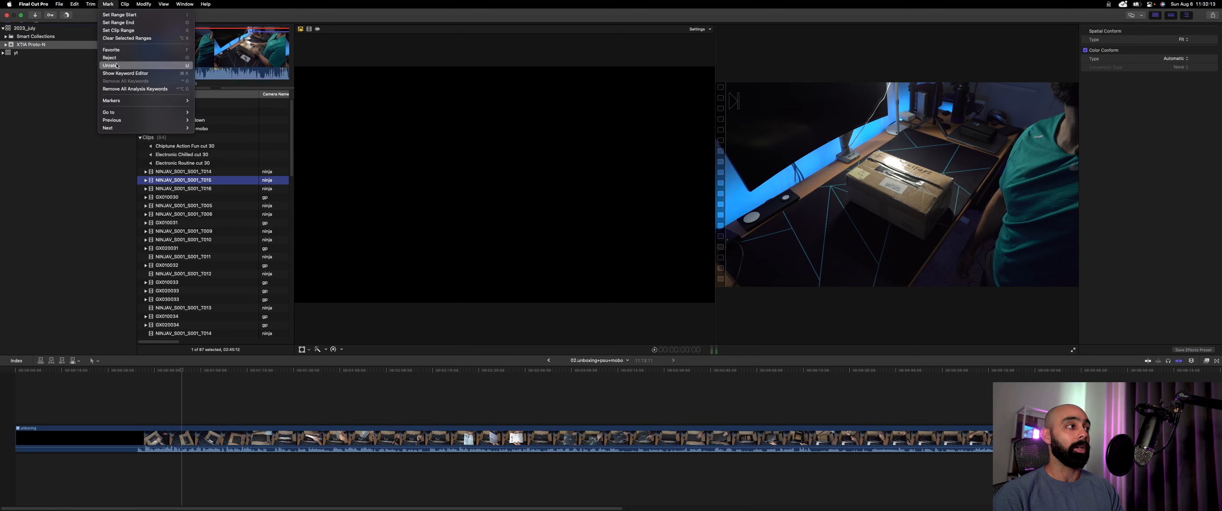
pyautogui.moveTo(130, 104)
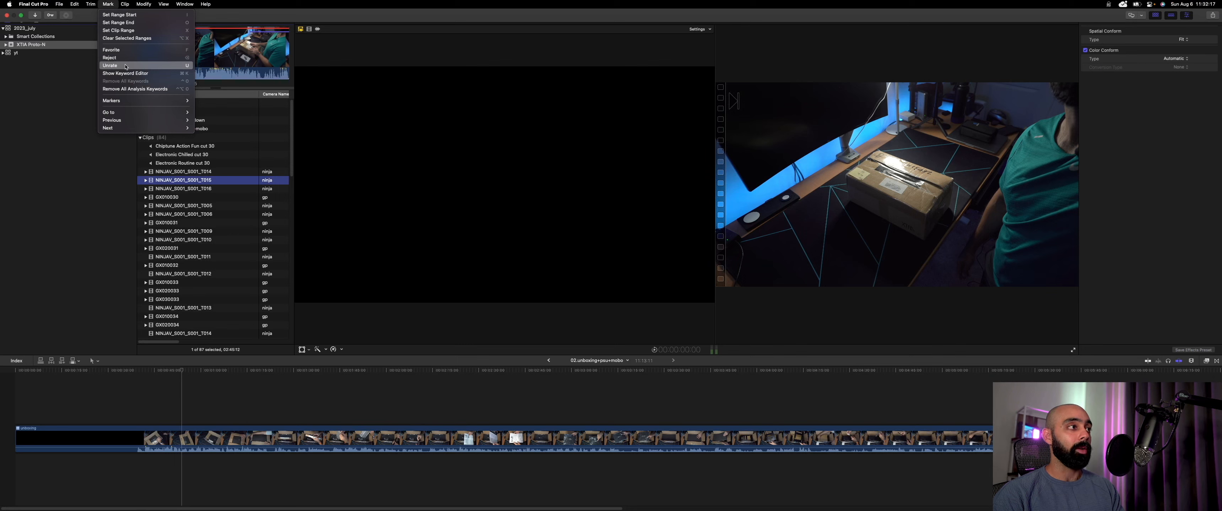
pyautogui.click(126, 67)
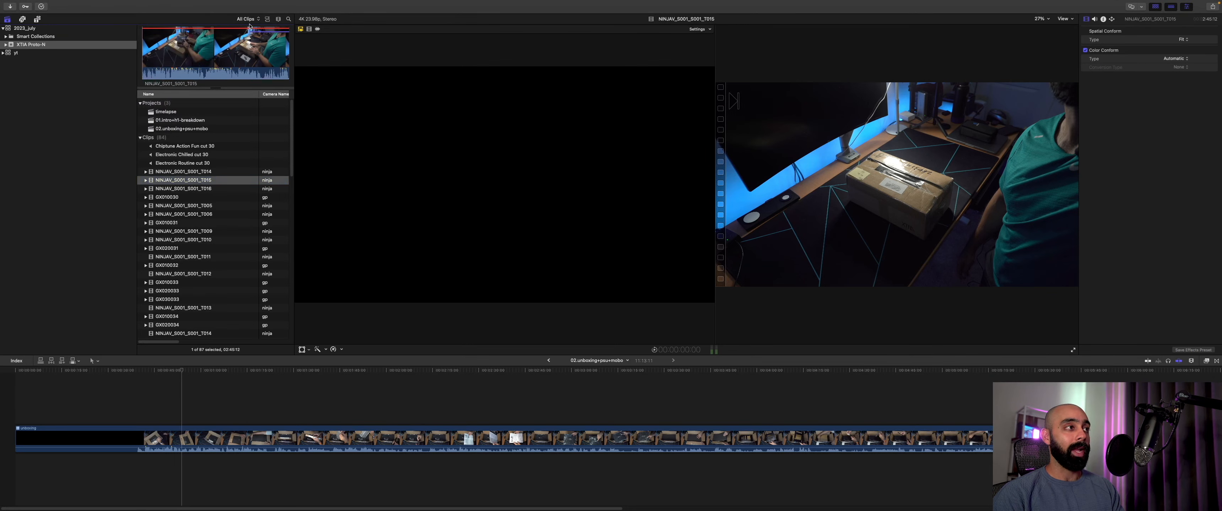
# Step: Filter the event's clip list to show only unused clips
pyautogui.click(246, 20)
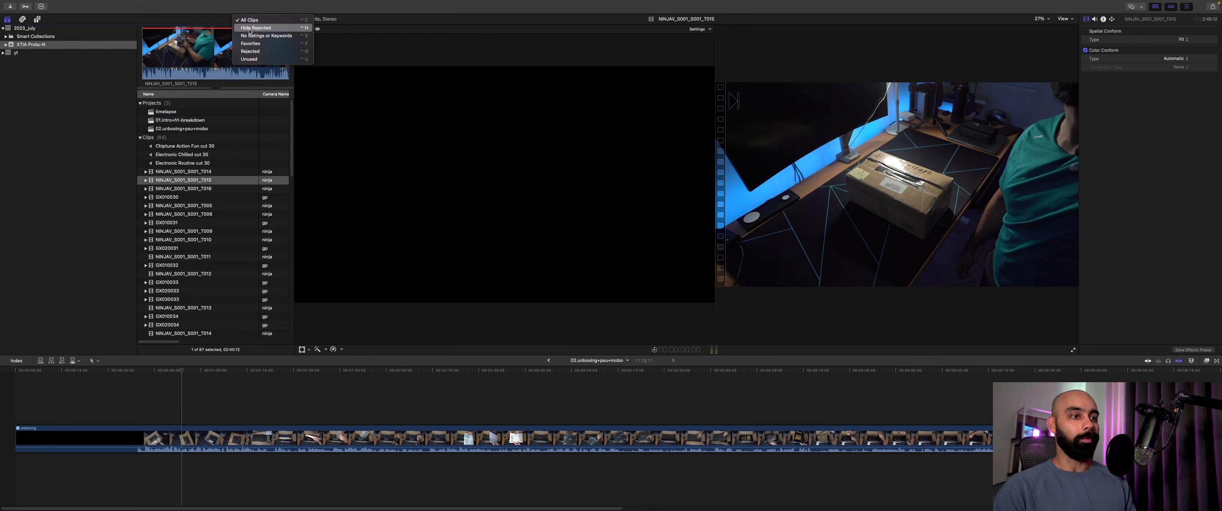
pyautogui.click(255, 60)
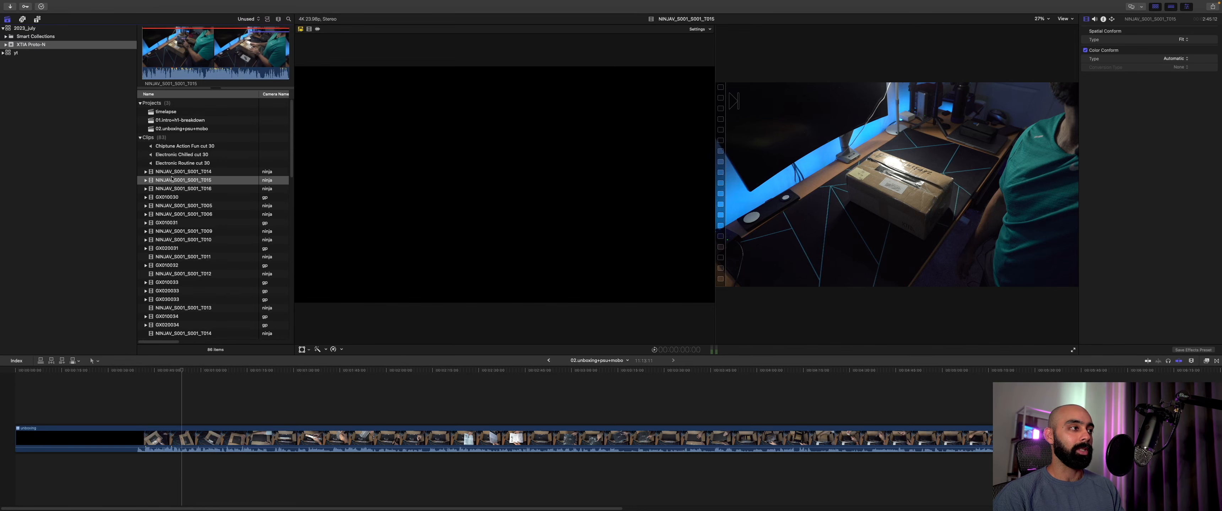
# Step: Preview the unused clip NINJAV_S001_S001_T014 and open the 01.intro+h1-breakdown project in the timeline
pyautogui.click(158, 146)
pyautogui.click(163, 138)
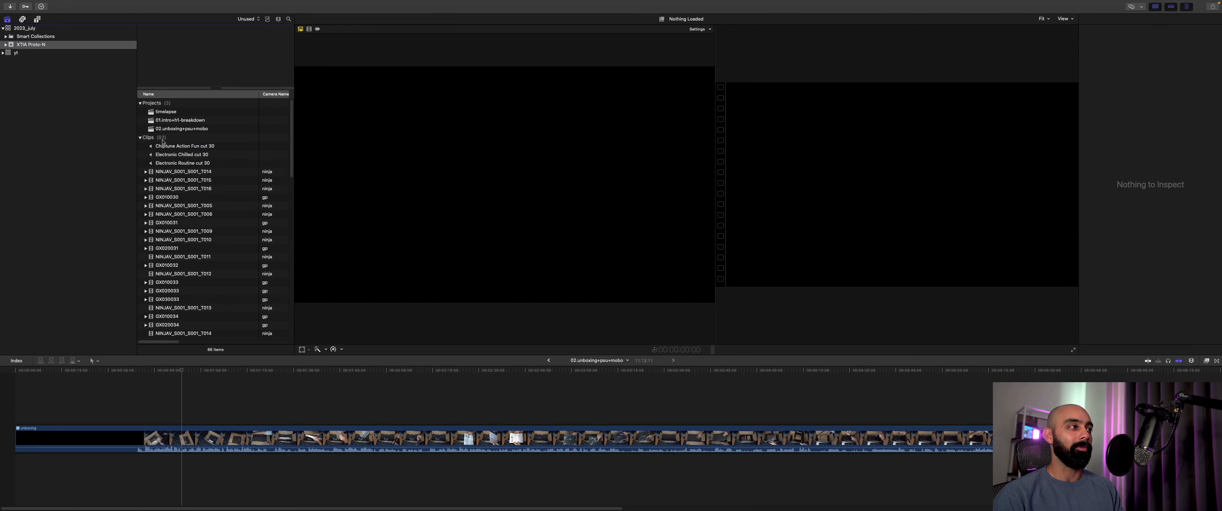
pyautogui.click(169, 172)
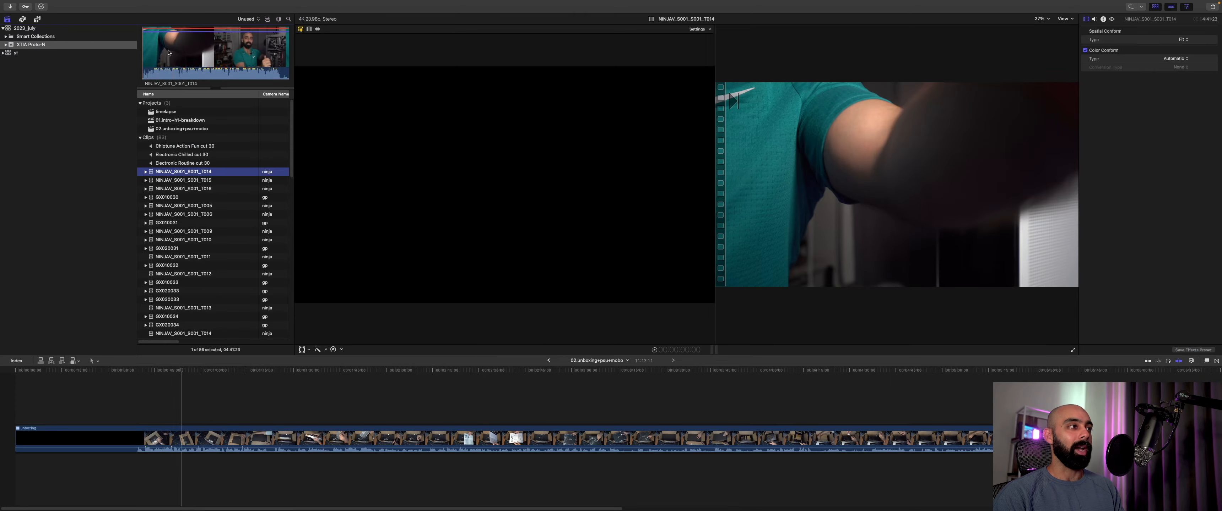
pyautogui.click(177, 122)
pyautogui.doubleClick(175, 123)
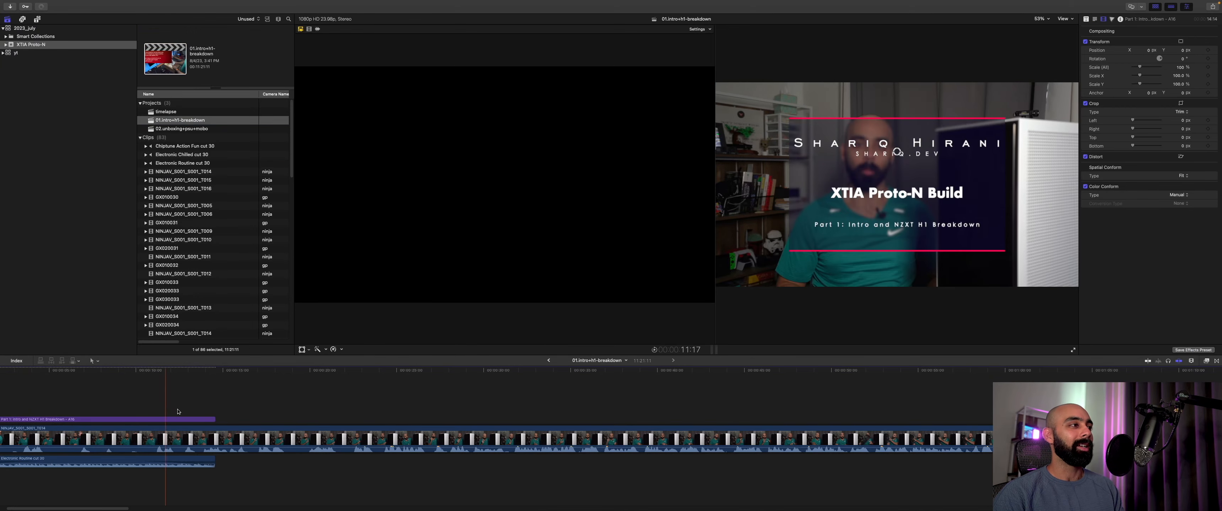
# Step: Select the 02.unboxing+psu+mobo project and filter the event's clip list to hide rejected clips
pyautogui.click(162, 128)
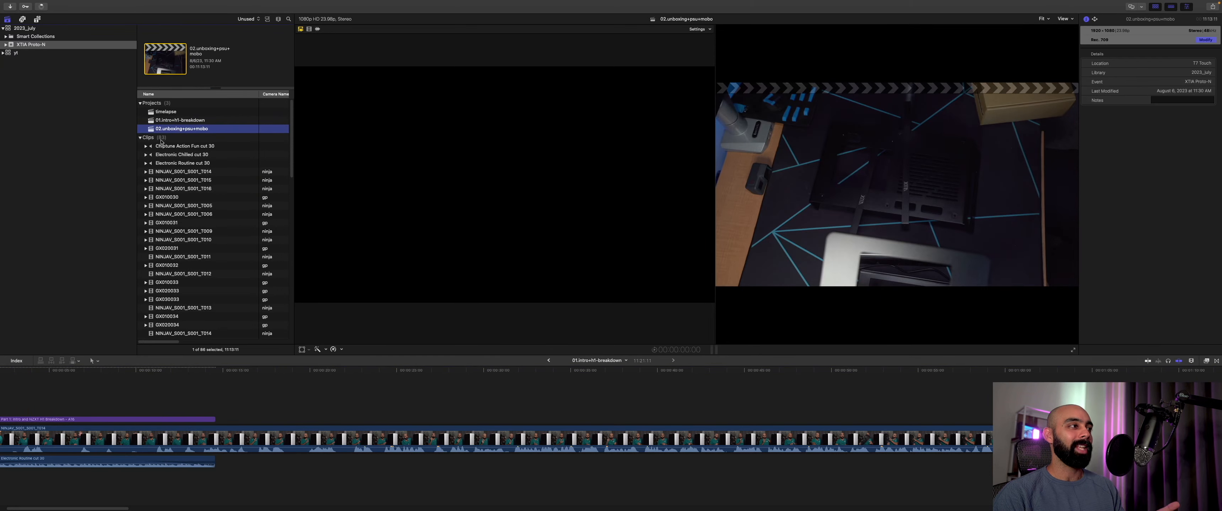
pyautogui.click(247, 19)
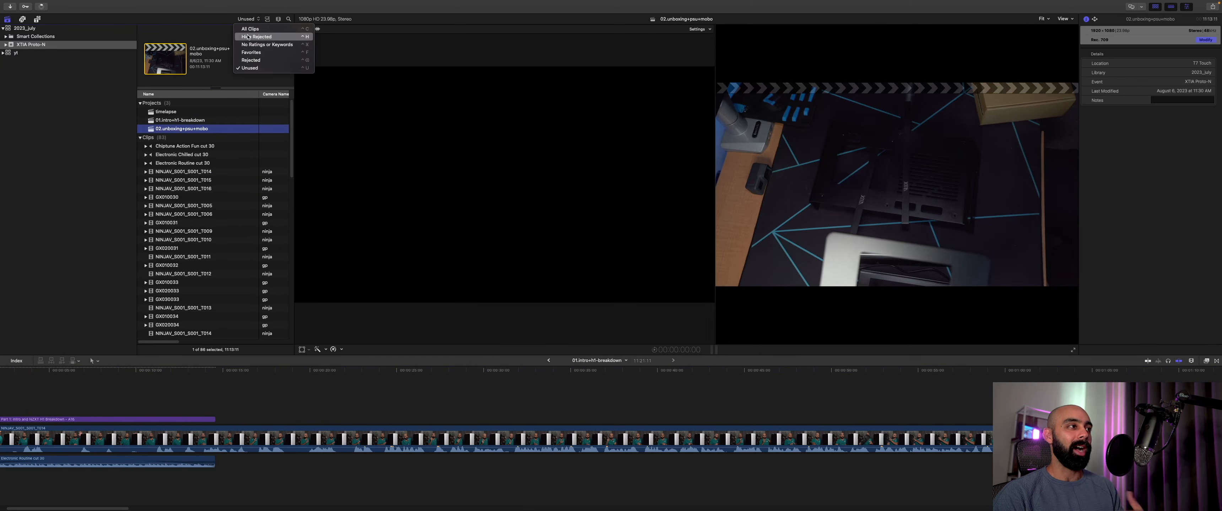
pyautogui.click(246, 37)
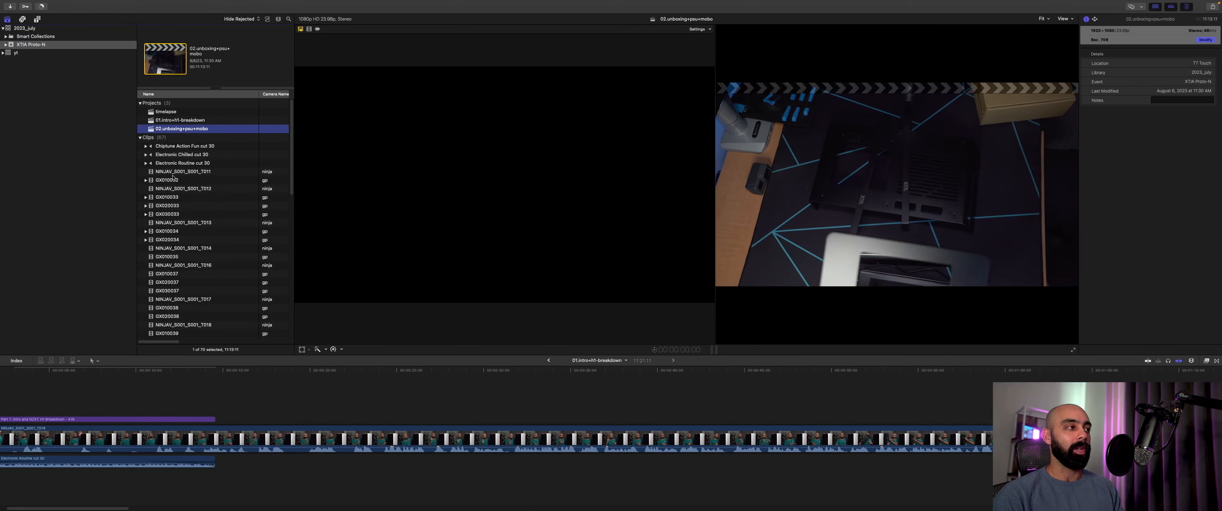
# Step: Preview NINJAV_S001_S001_T011 and the first x3 camera clip near the end of the non-rejected clip list
pyautogui.click(173, 173)
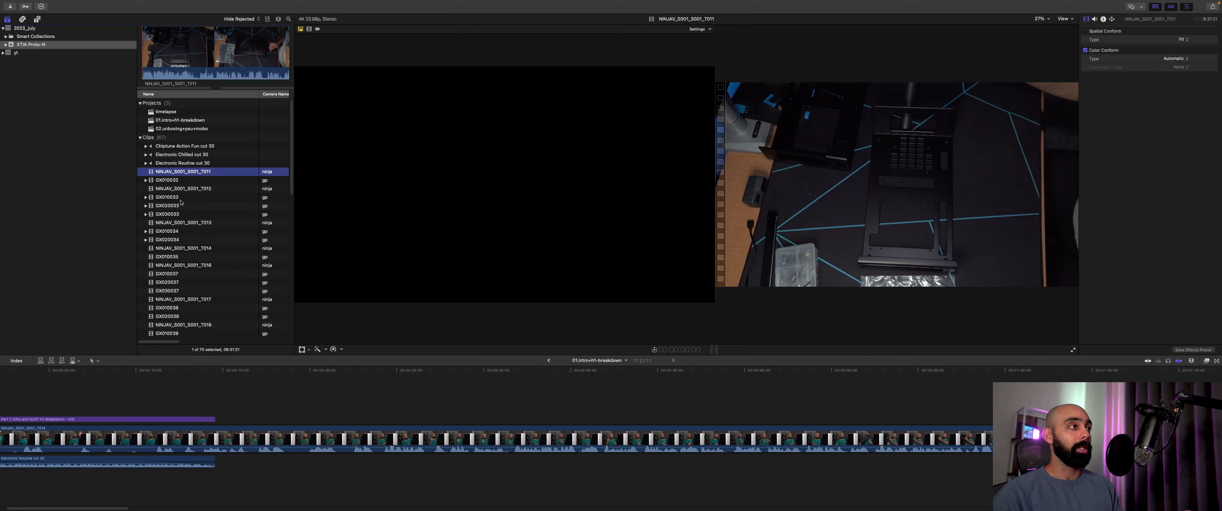
pyautogui.click(245, 19)
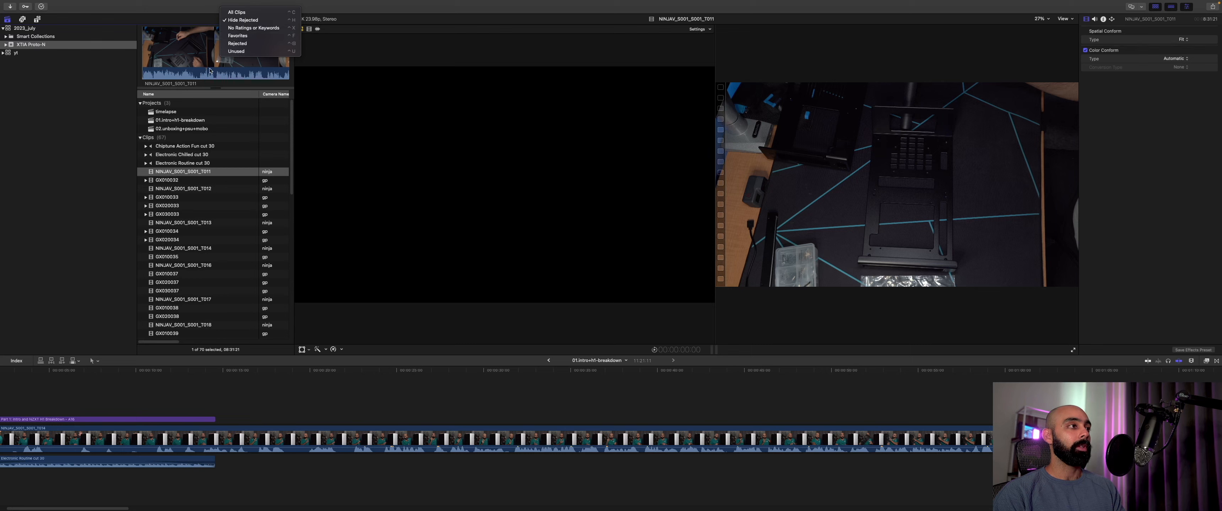
pyautogui.press('Escape')
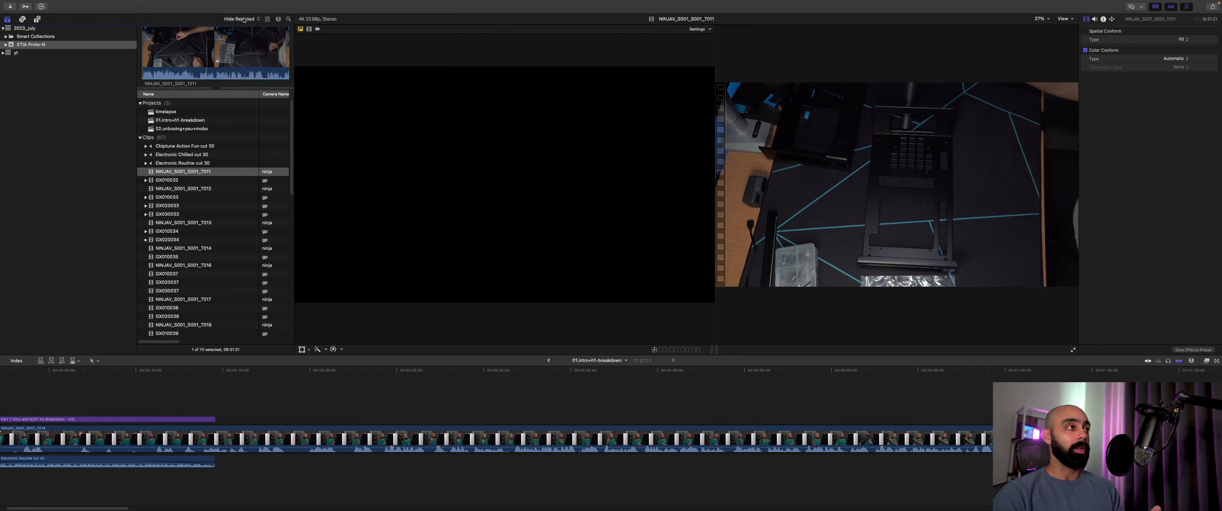
pyautogui.scroll(-15, 180, 218)
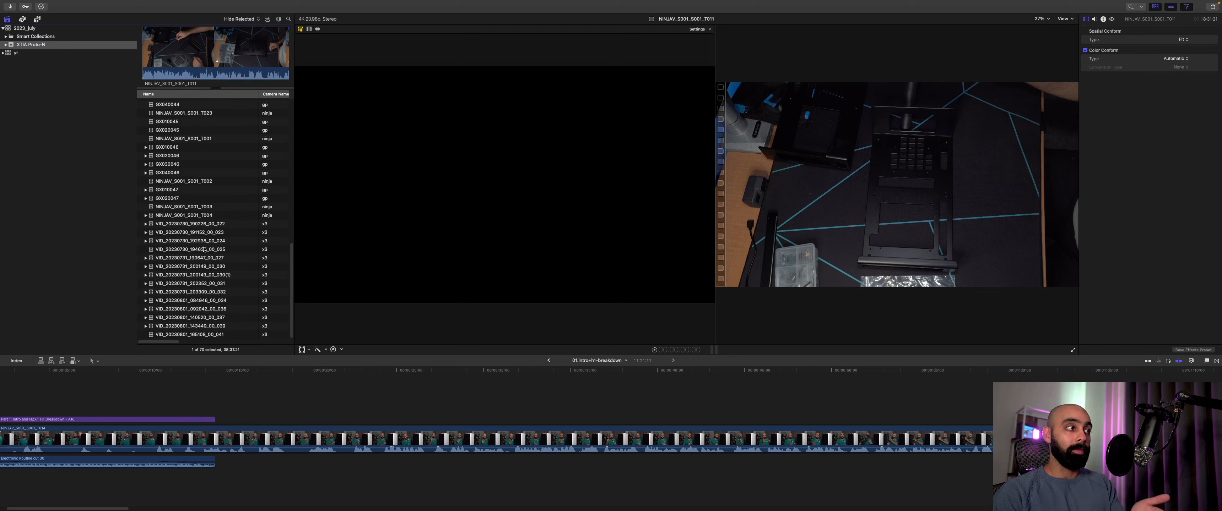
pyautogui.click(192, 225)
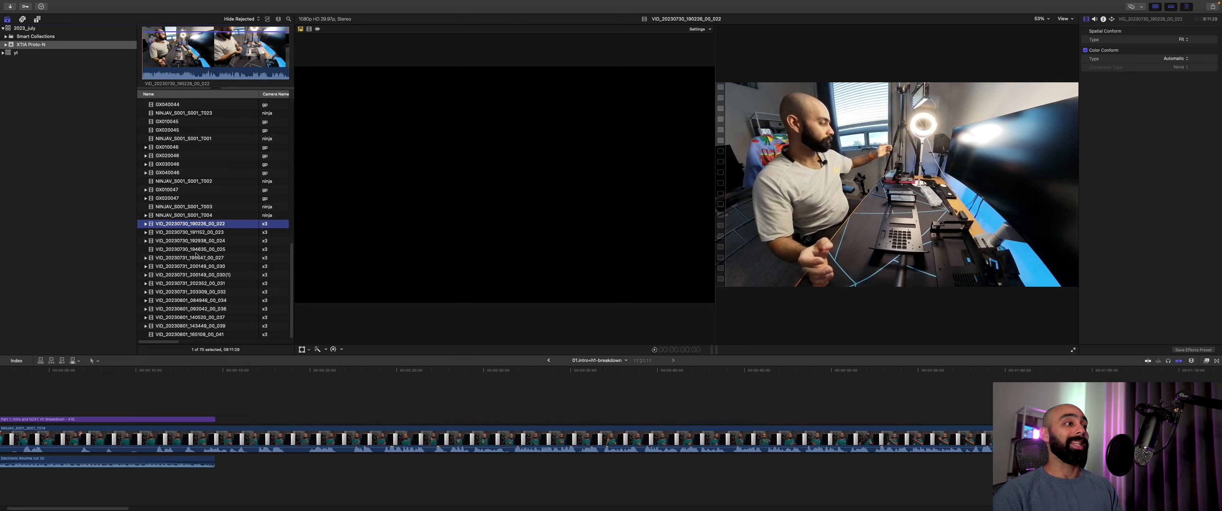
pyautogui.scroll(15, 195, 255)
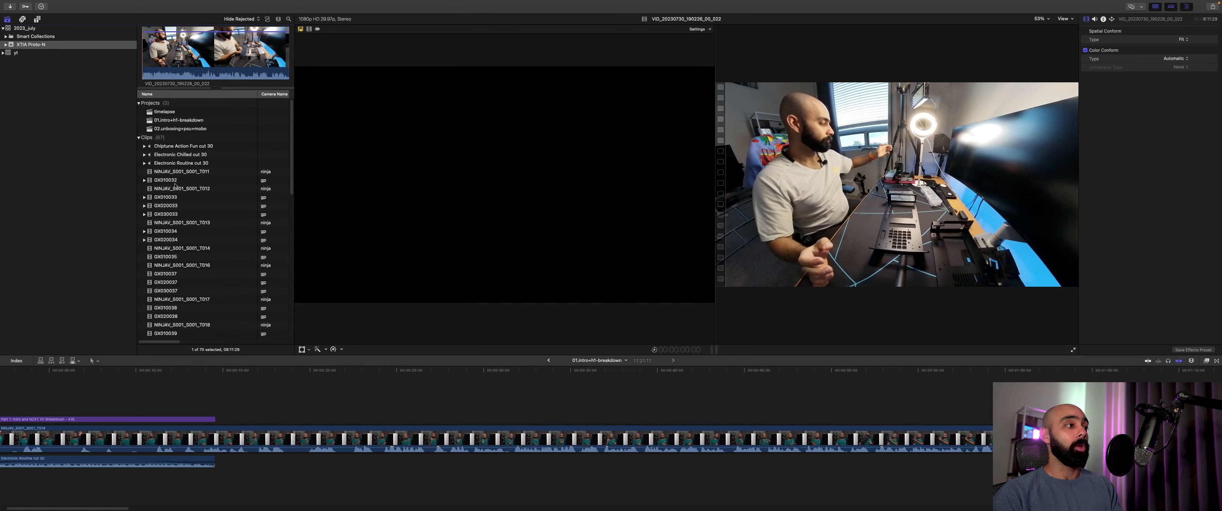
pyautogui.click(174, 172)
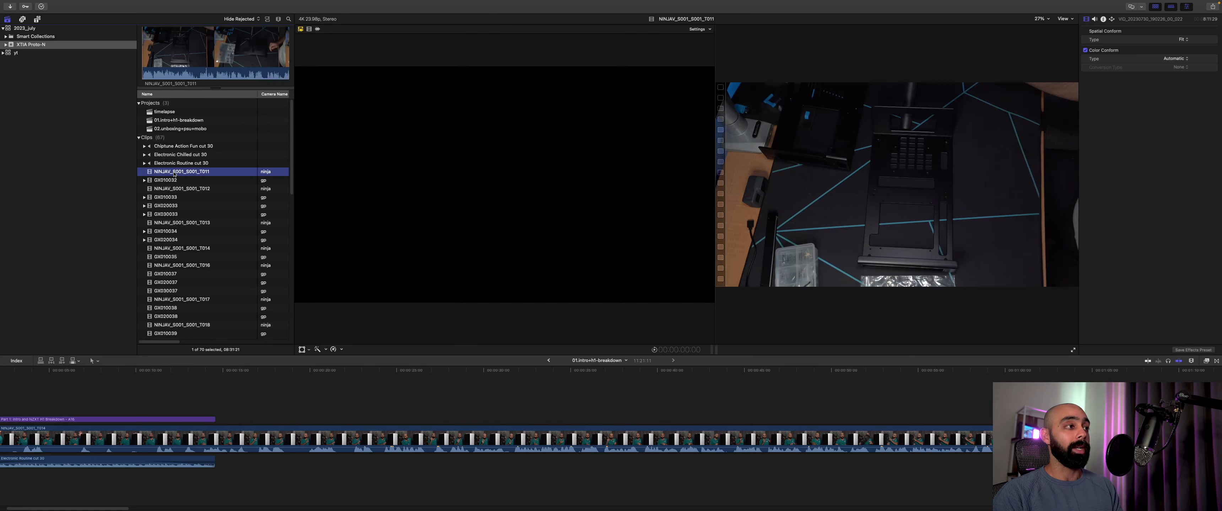
# Step: Compare the footage of the ninja and gp clips from NINJAV_S001_S001_T011 through NINJAV_S001_S001_T013
pyautogui.click(174, 181)
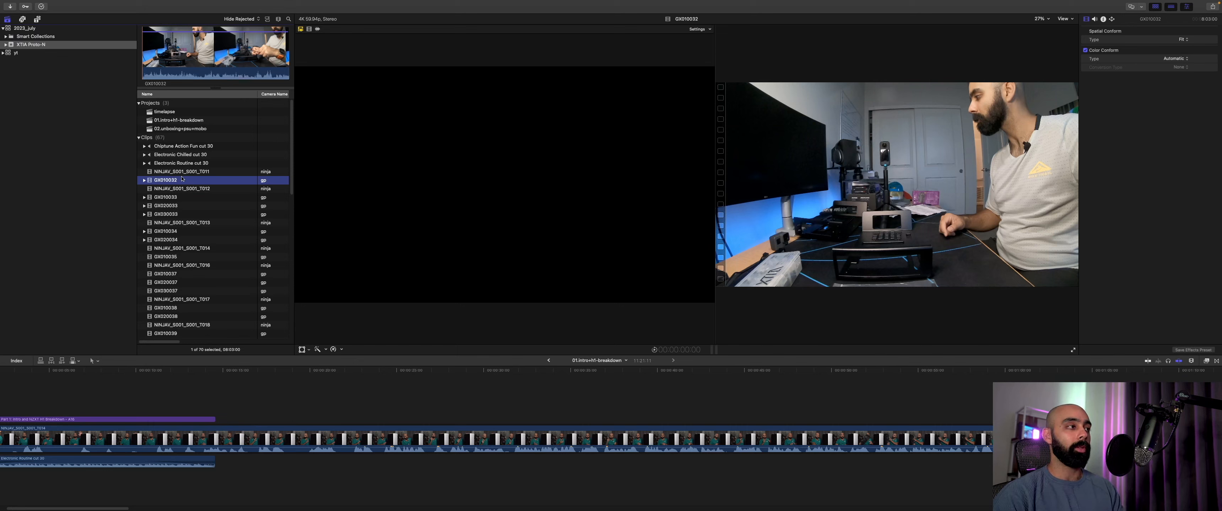
pyautogui.press('Up')
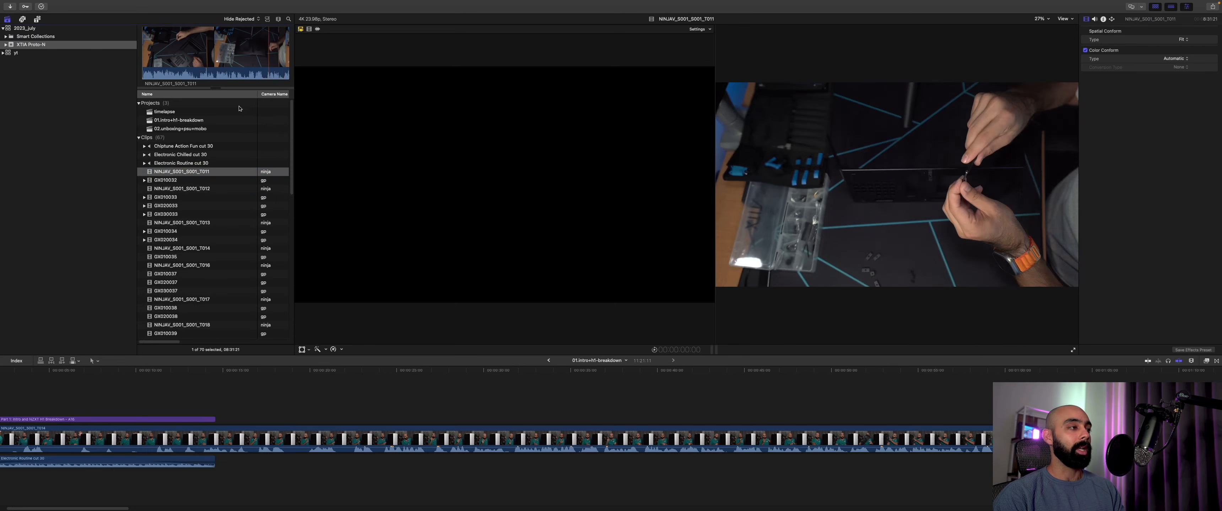
pyautogui.click(166, 179)
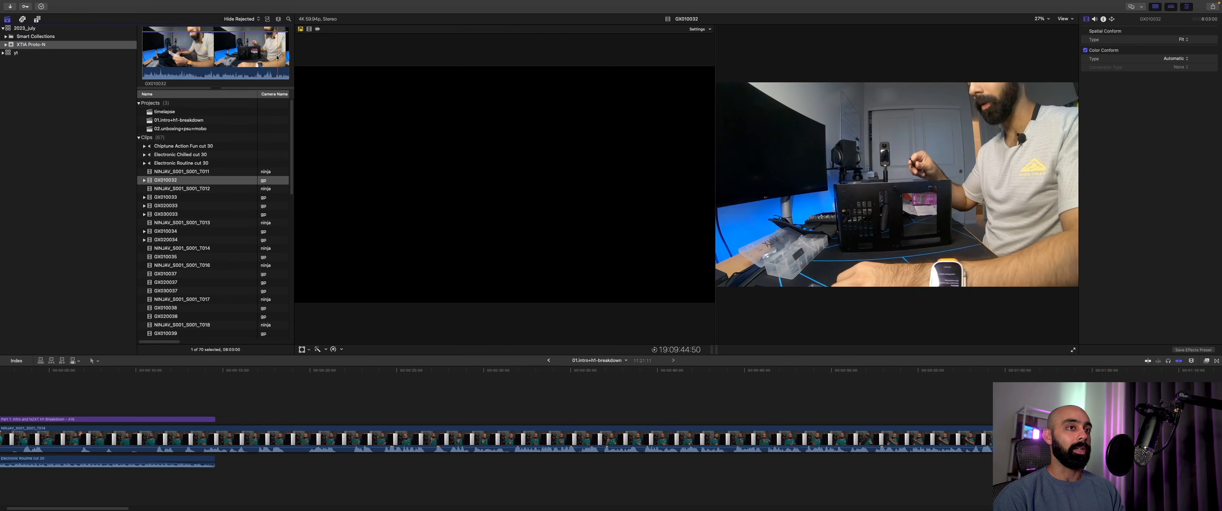
pyautogui.click(164, 174)
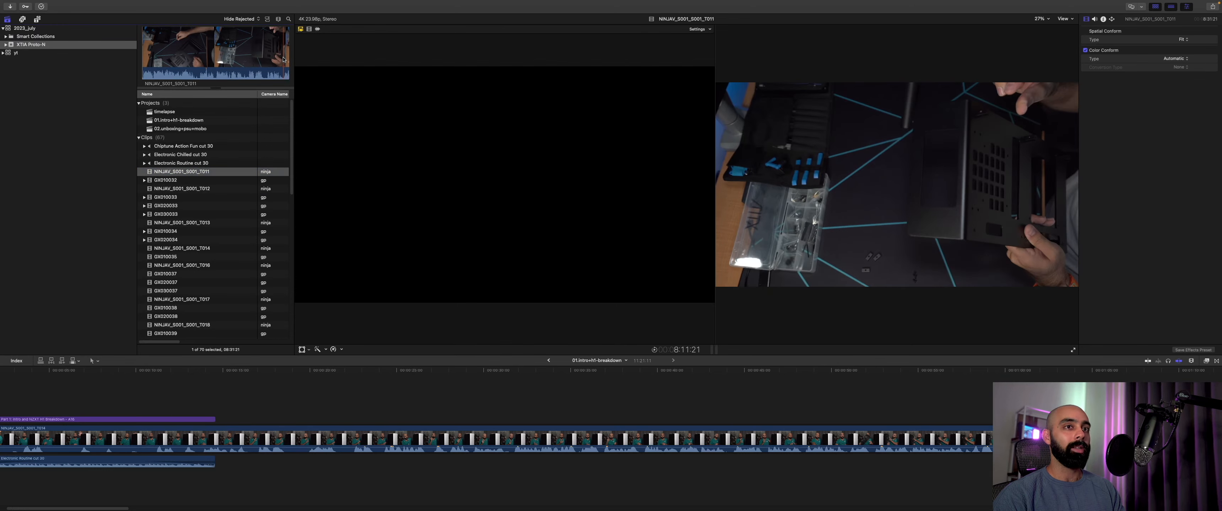
pyautogui.click(164, 189)
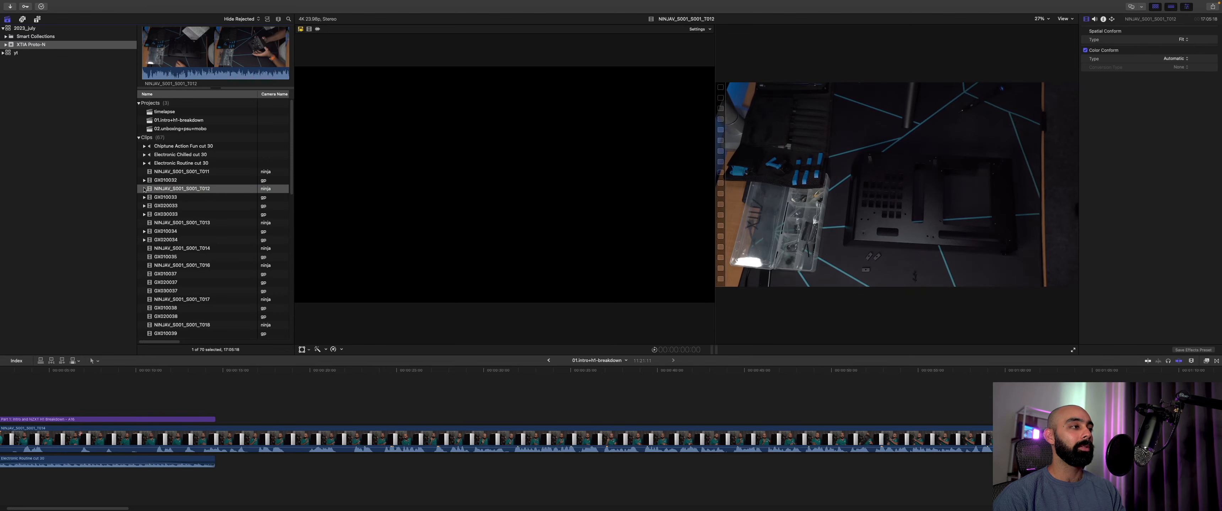
pyautogui.click(159, 198)
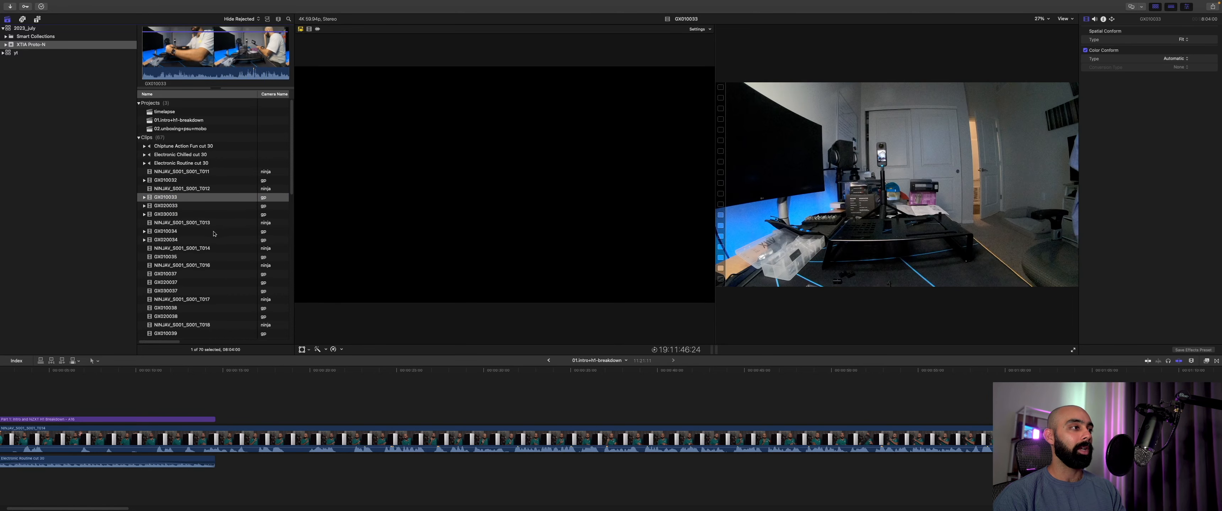
pyautogui.click(171, 207)
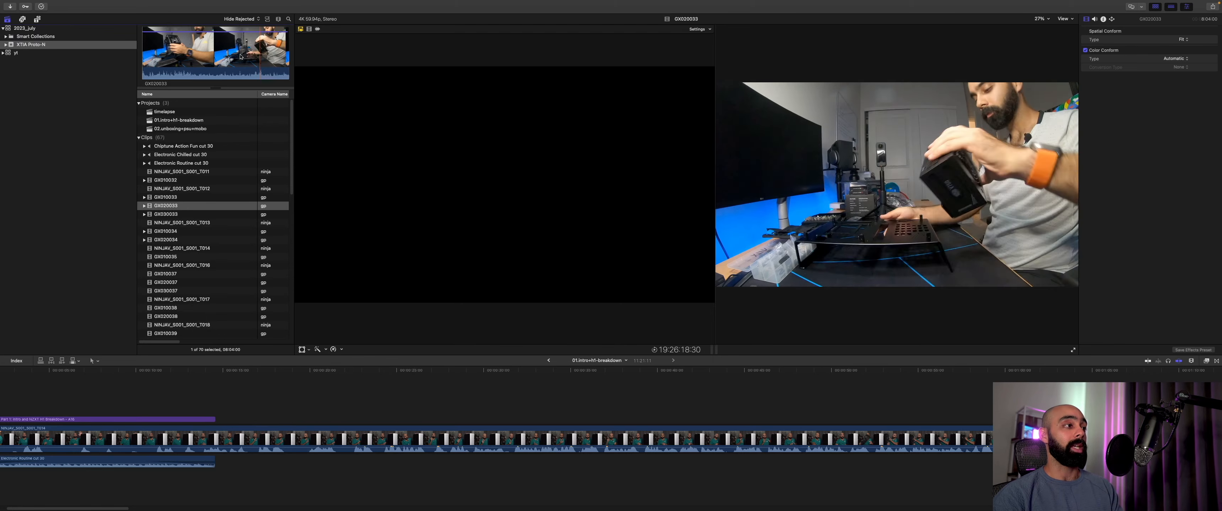
pyautogui.click(168, 172)
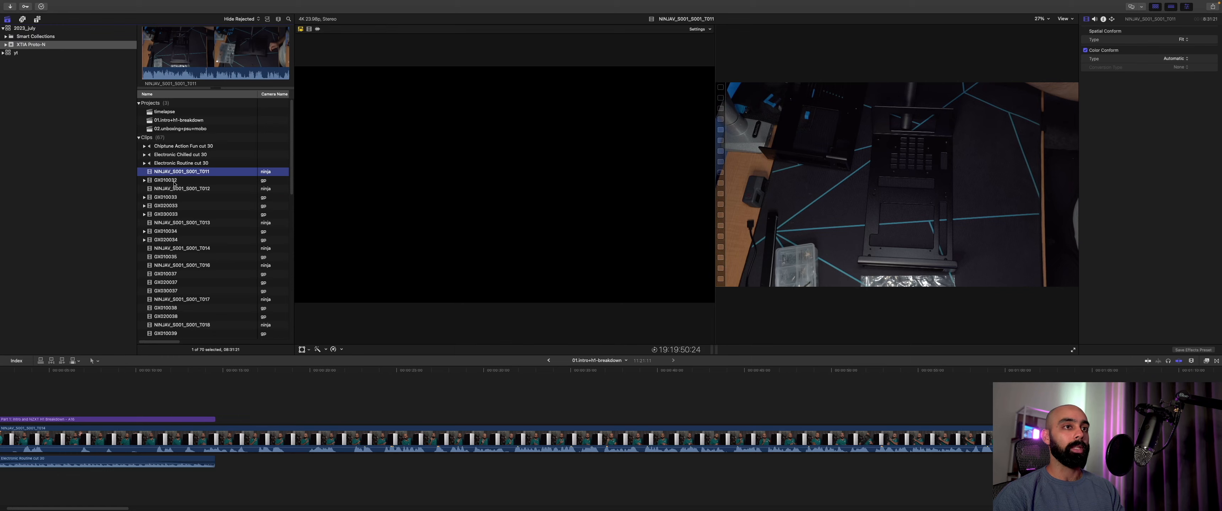
pyautogui.click(165, 218)
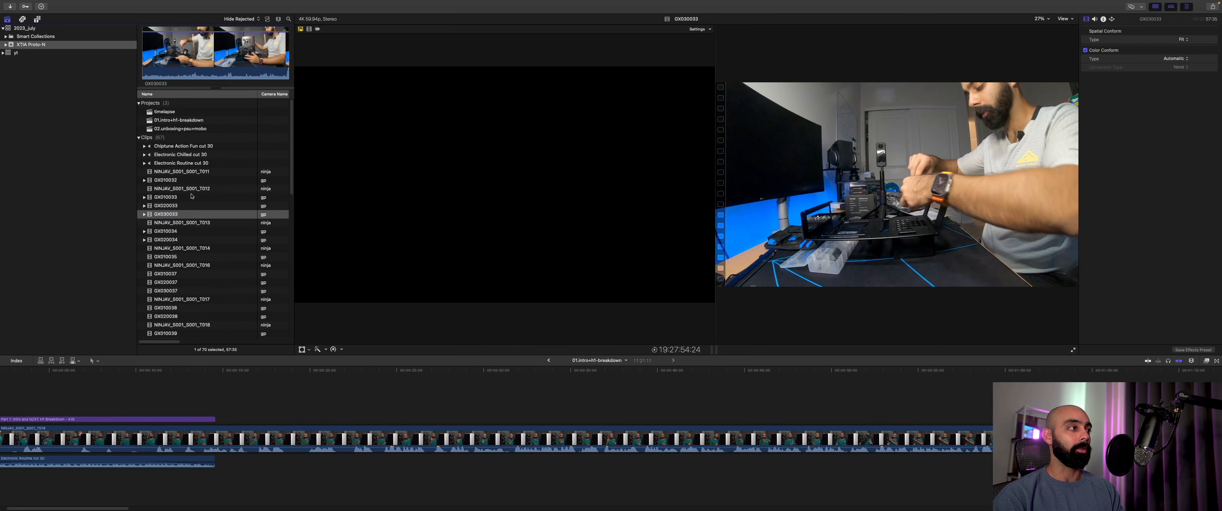
pyautogui.press('Down')
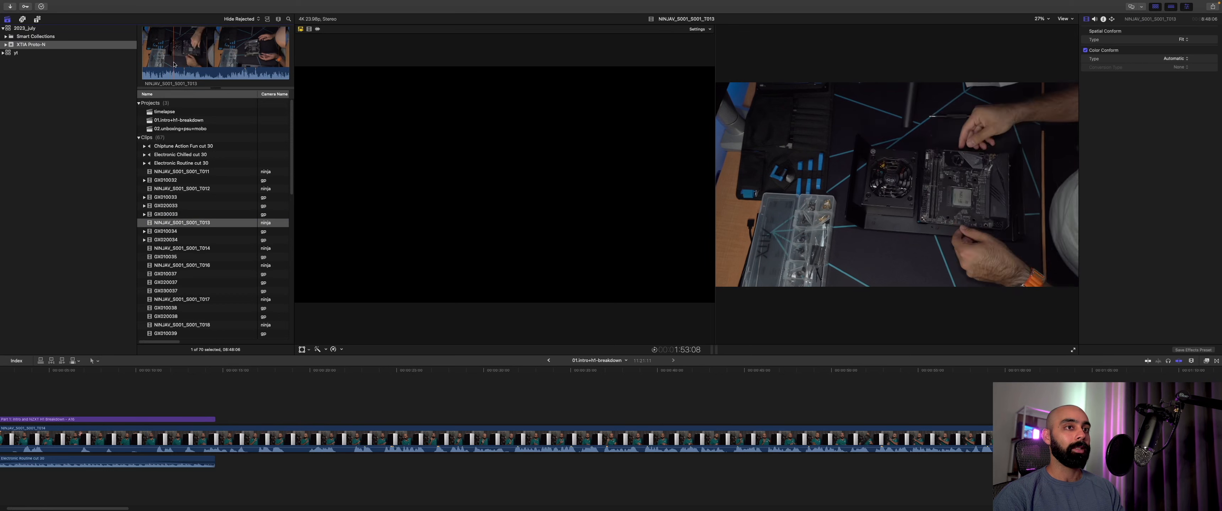
# Step: Mark the six consecutive clips from NINJAV_S001_S001_T011 to GX030033 as favorites
pyautogui.click(167, 216)
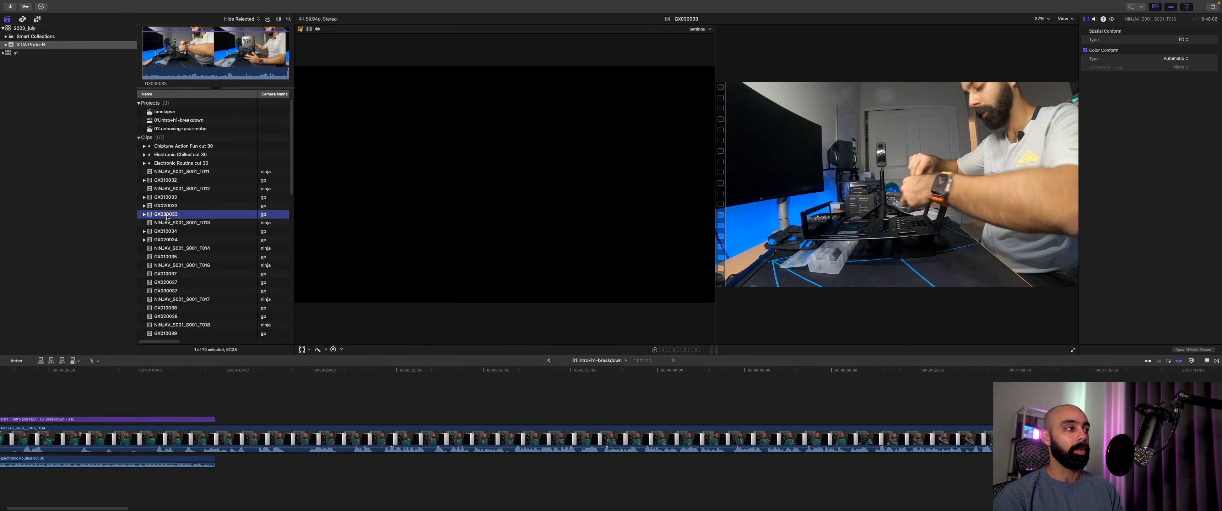
pyautogui.keyDown('shift'); pyautogui.click(172, 172); pyautogui.keyUp('shift')
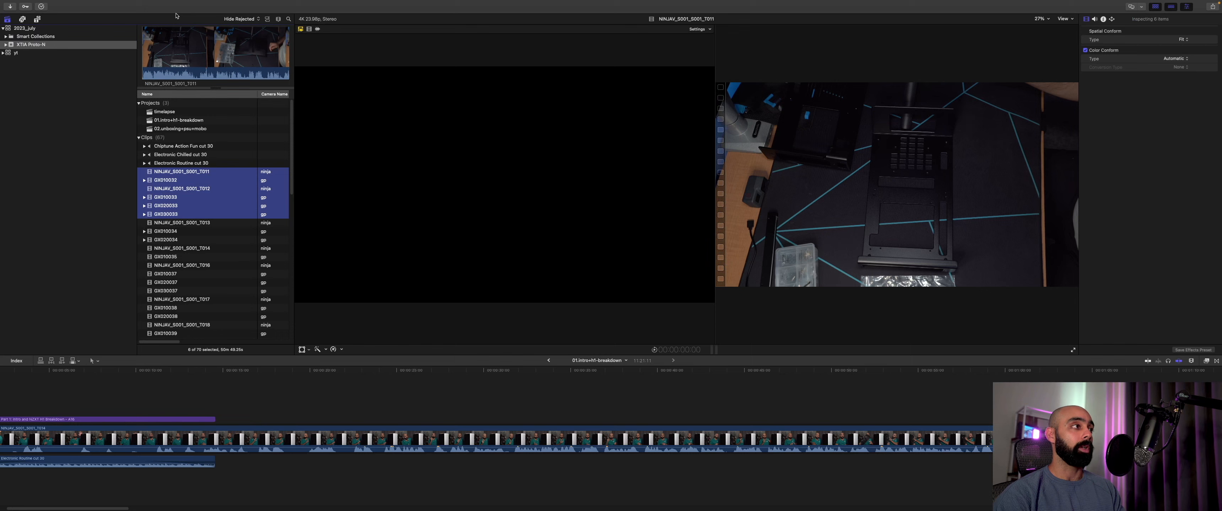
pyautogui.click(124, 3)
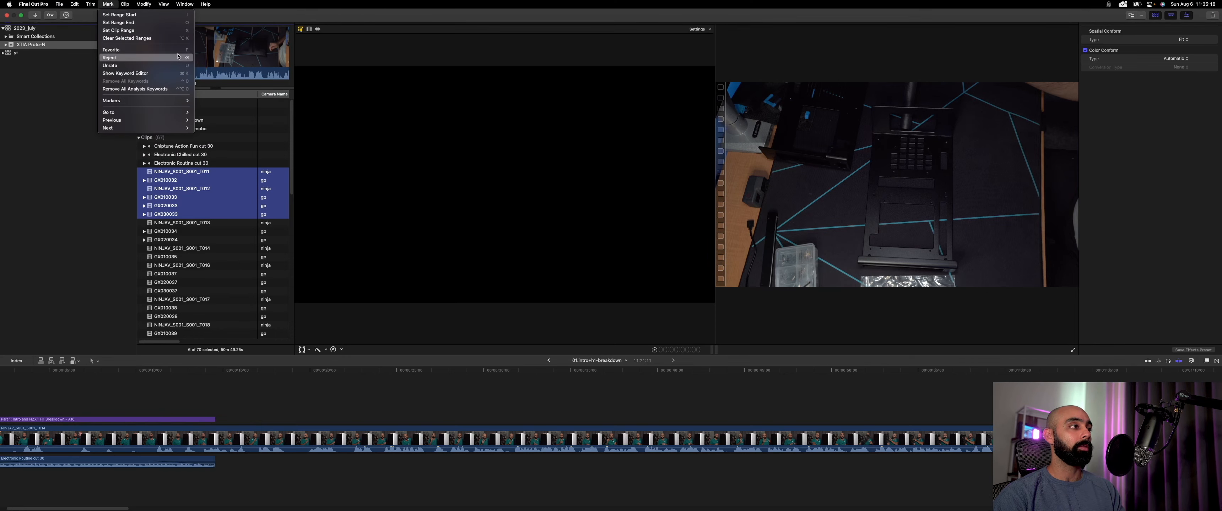
pyautogui.click(263, 18)
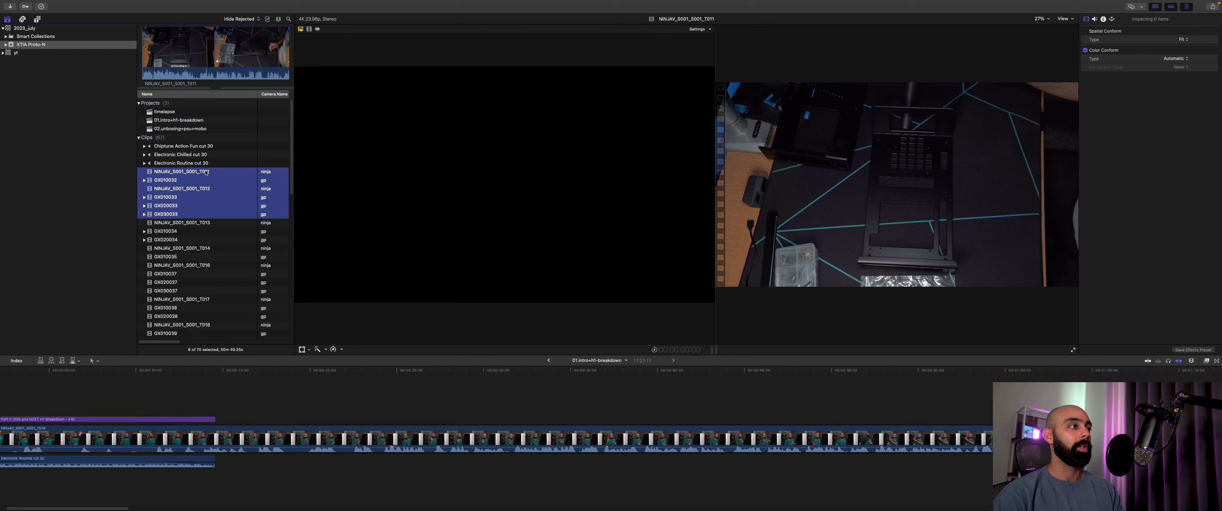
pyautogui.press('f')
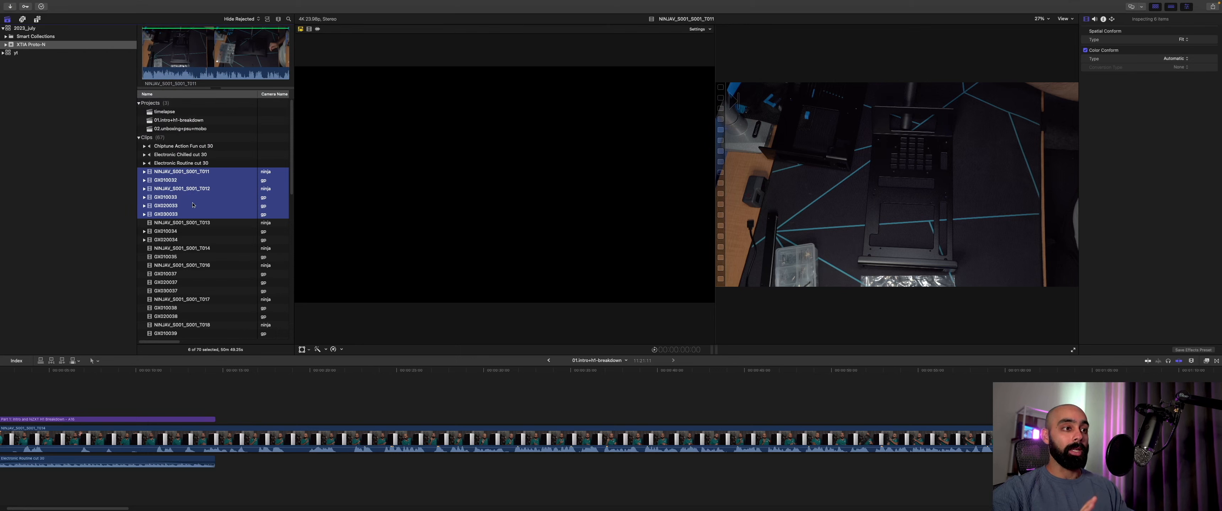
# Step: Filter the event's clip list to show only favorites and reject the six selected clips
pyautogui.click(240, 19)
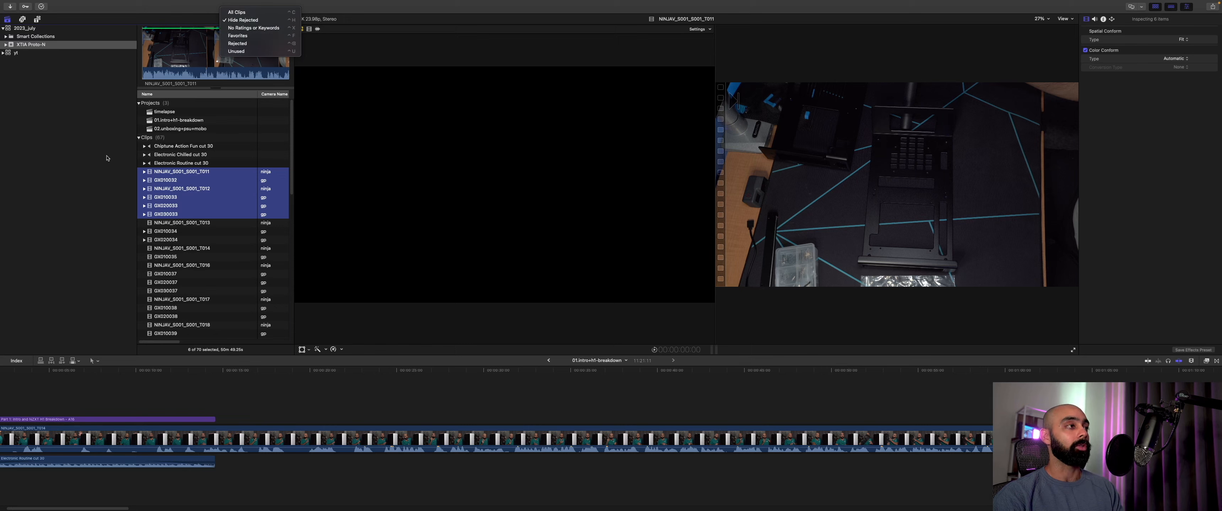
pyautogui.hotkey('ctrl', 'f')
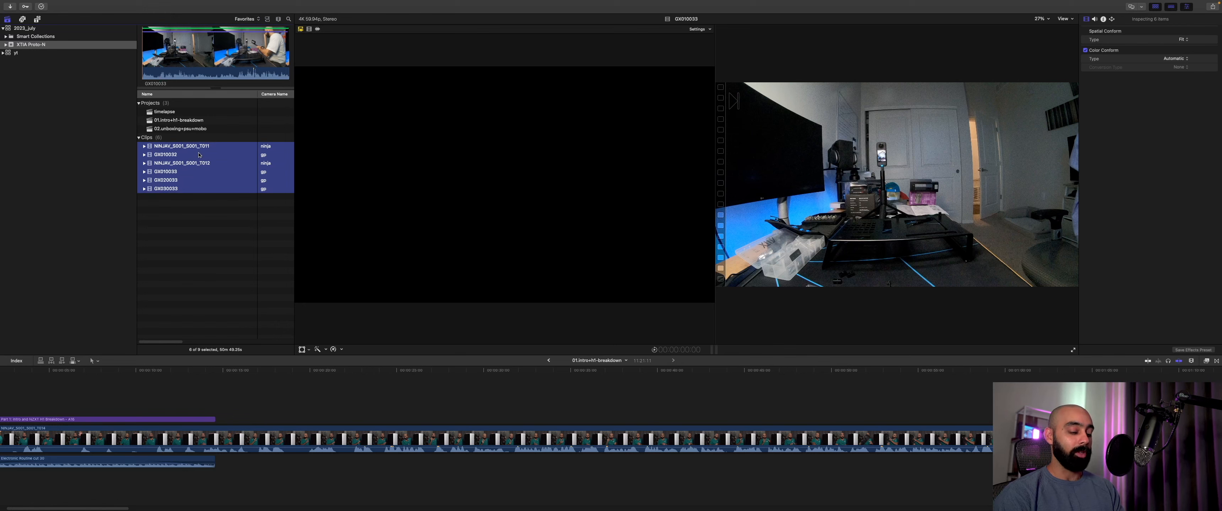
pyautogui.press('super+BackSpace')
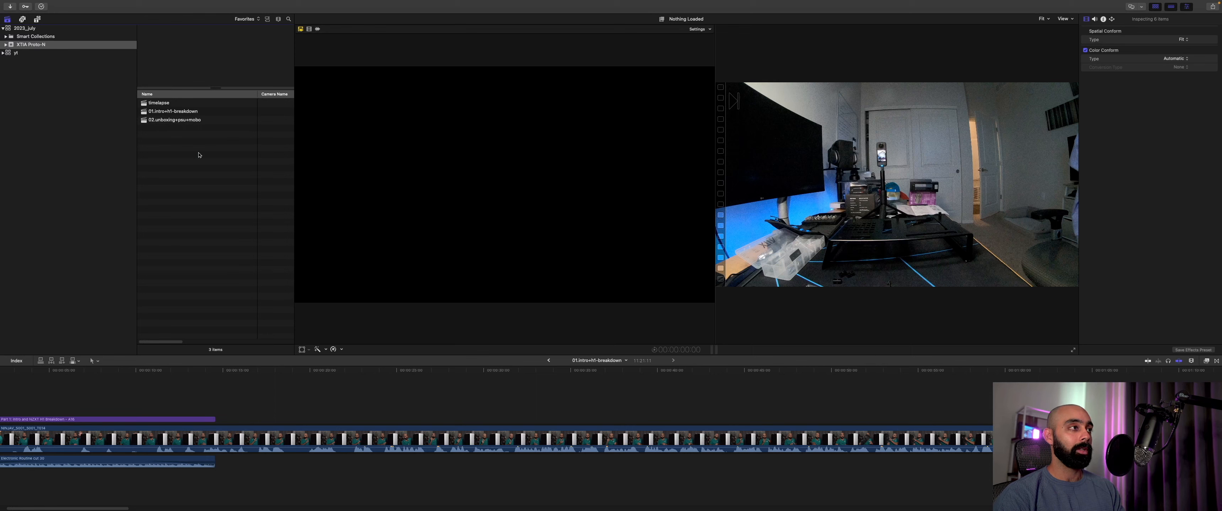
# Step: Filter the event's clip list to show only rejected clips and unrate the six selected clips from NINJAV_S001_S001_T011 to GX030033
pyautogui.click(245, 19)
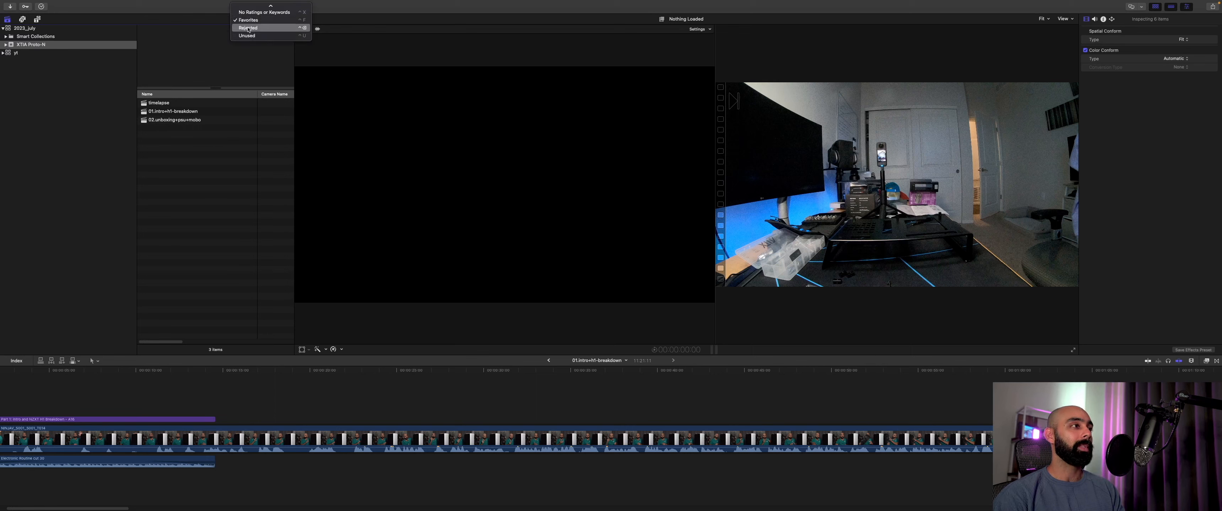
pyautogui.click(247, 28)
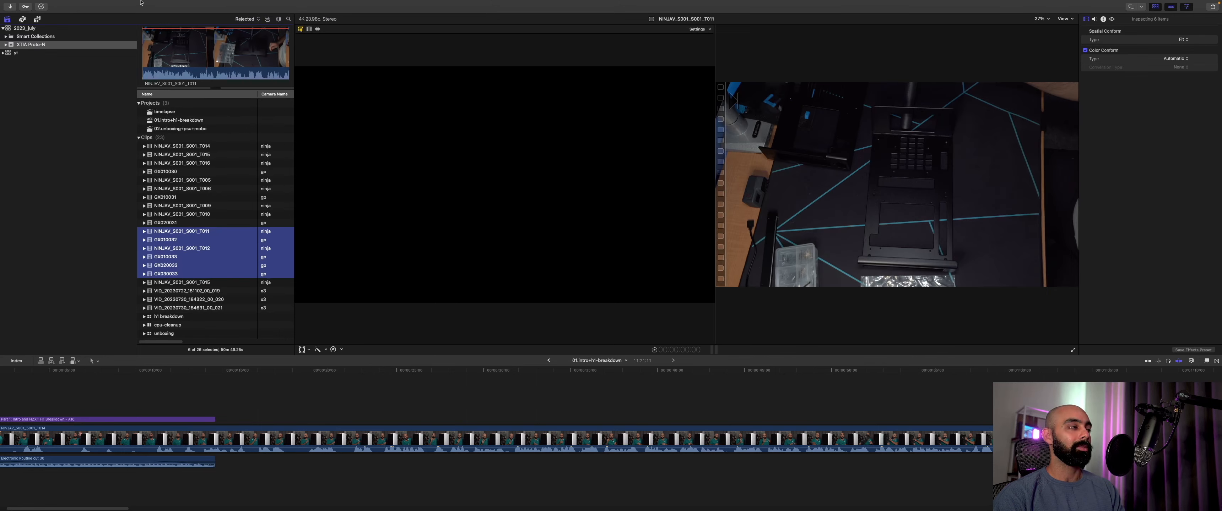
pyautogui.click(108, 3)
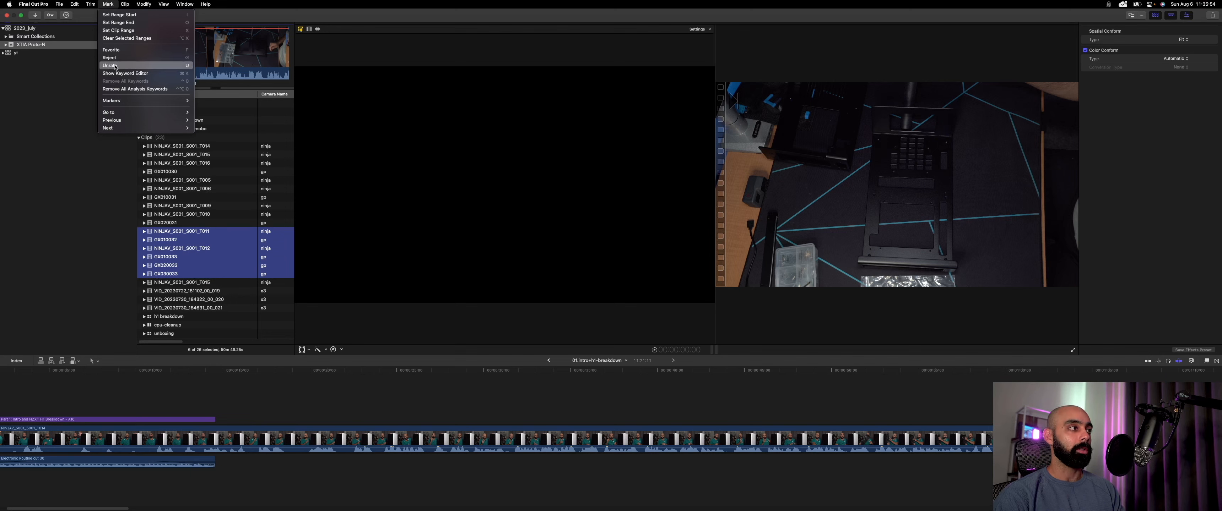
pyautogui.click(188, 269)
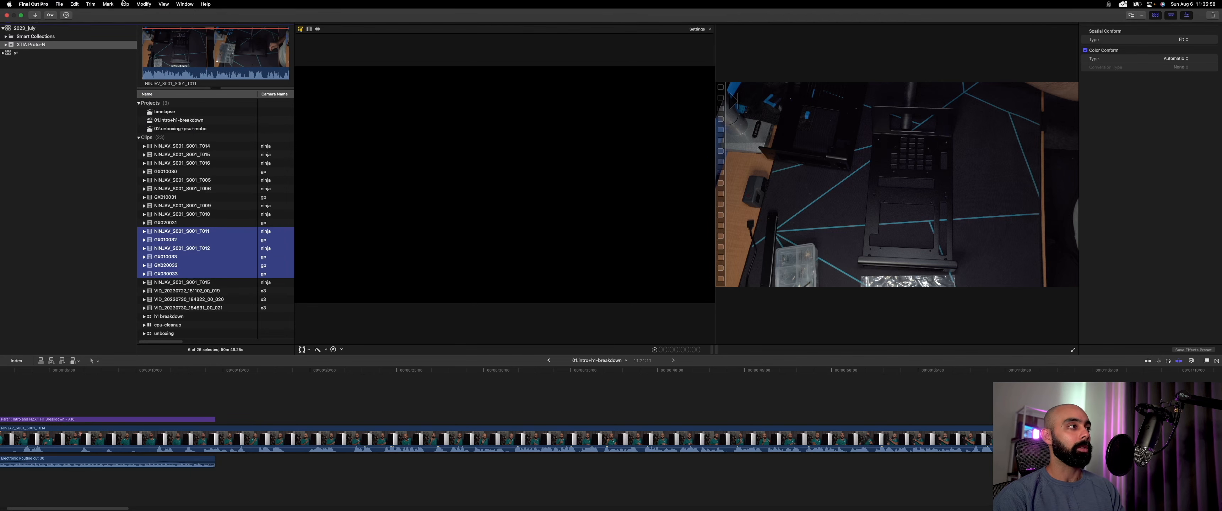
pyautogui.click(108, 3)
pyautogui.click(123, 65)
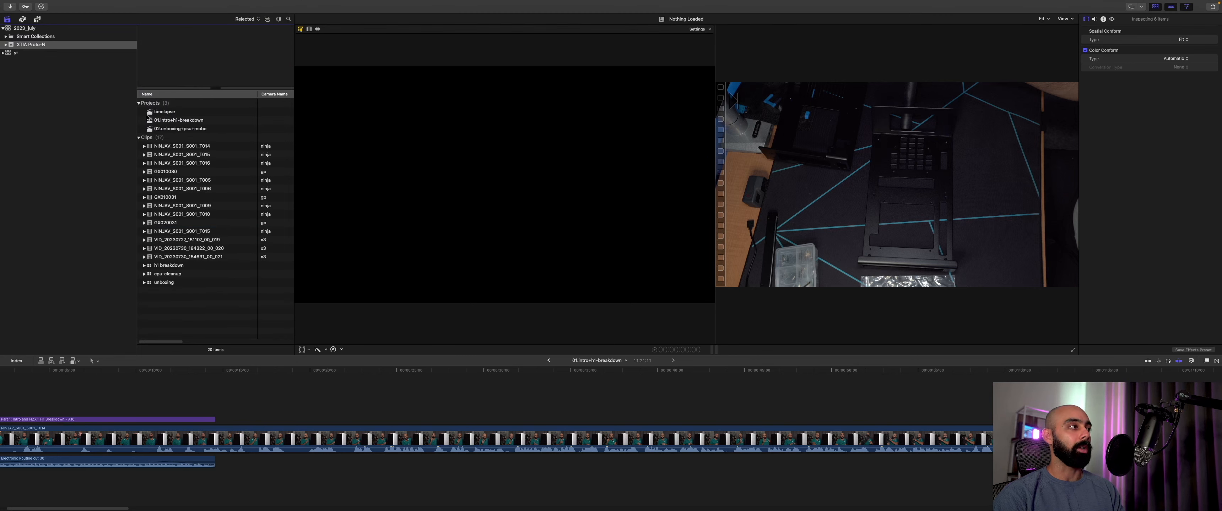
# Step: Check the favorites list and the full clip list for the unrated clips, including GX010032 and NINJAV_S001_S001_T011
pyautogui.click(245, 19)
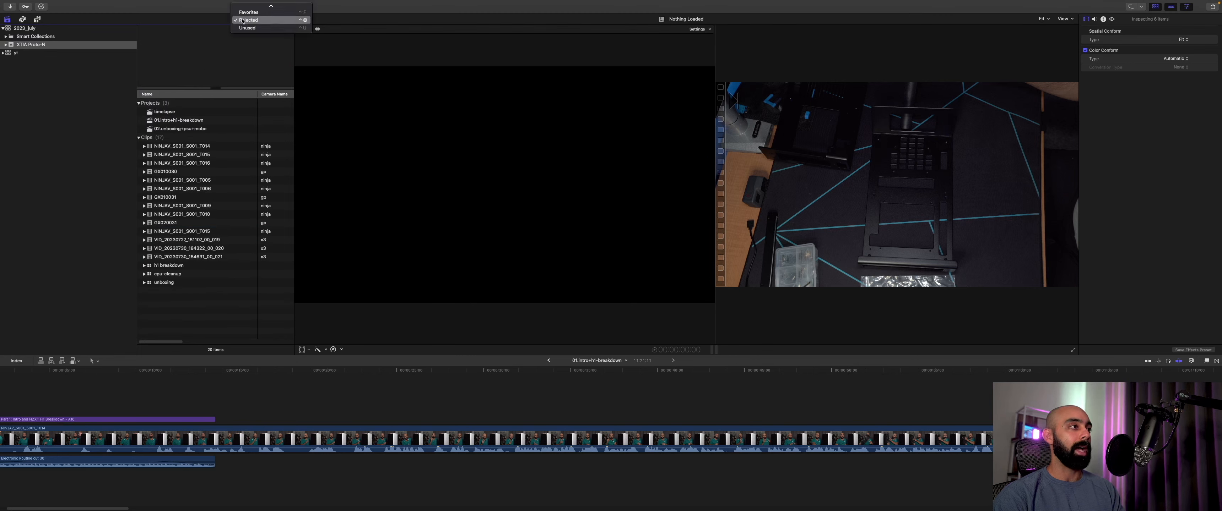
pyautogui.click(246, 13)
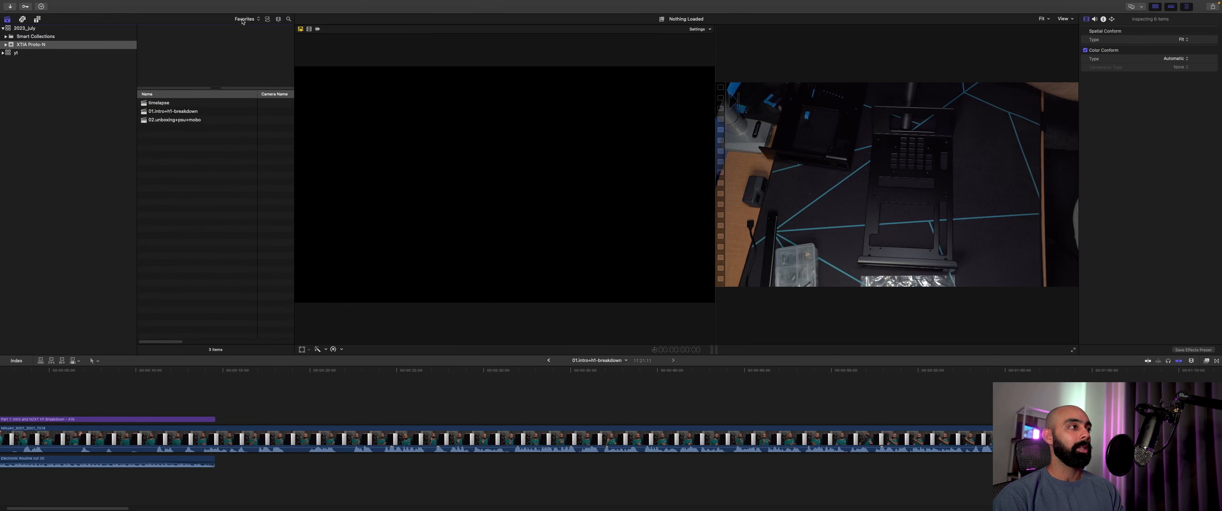
pyautogui.click(243, 18)
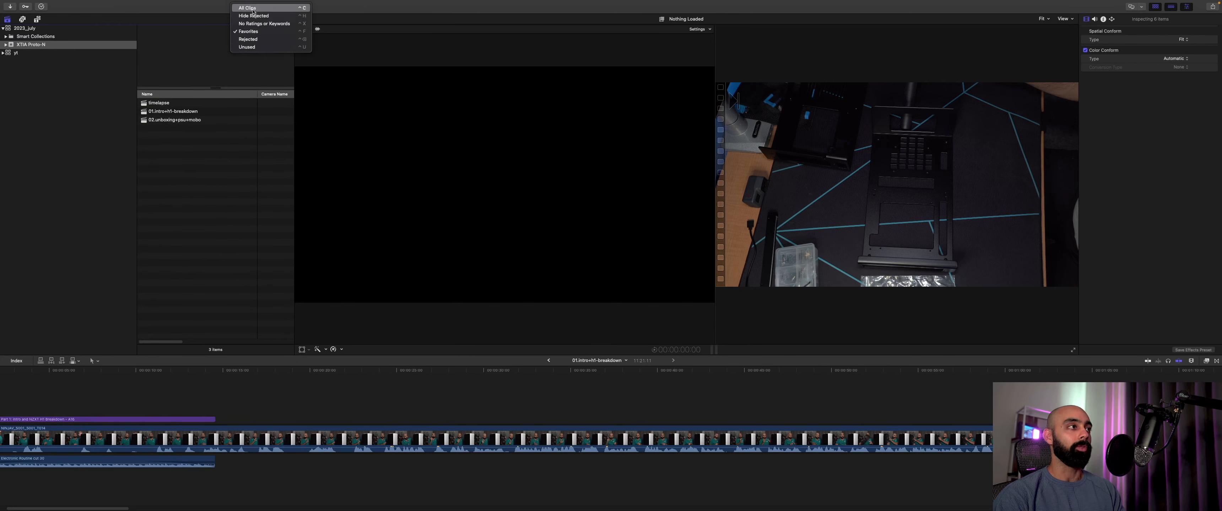
pyautogui.click(253, 8)
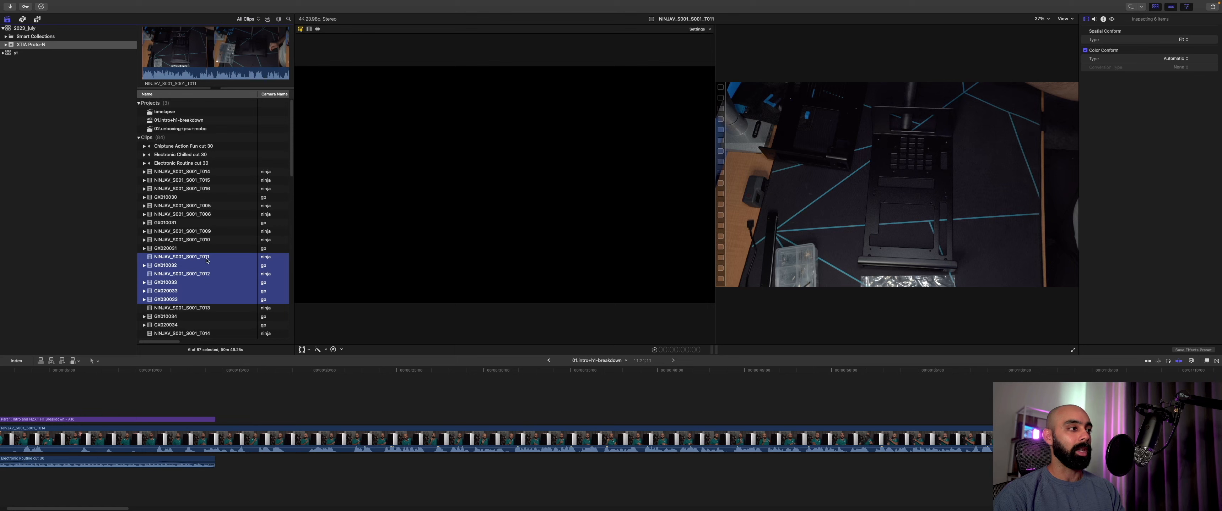
pyautogui.click(106, 237)
pyautogui.click(160, 266)
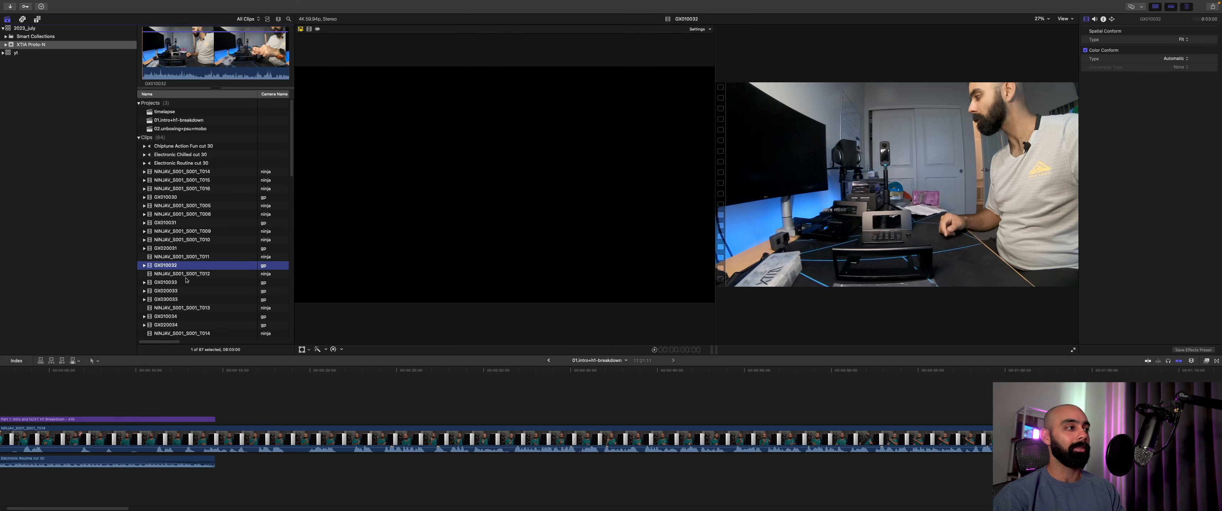
pyautogui.press('Up')
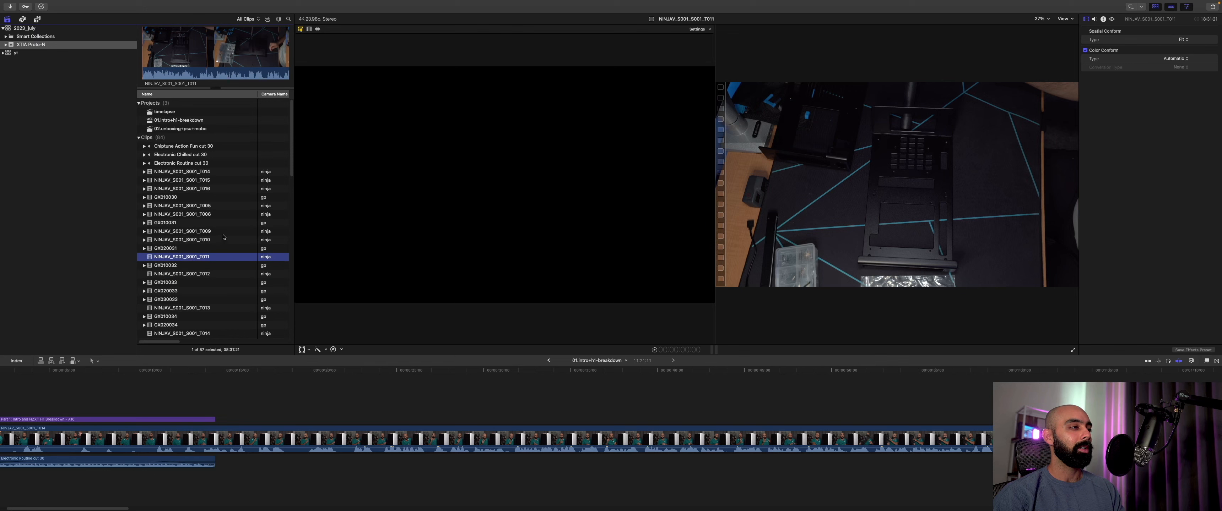
# Step: Hide the rejected clips and review the footage from NINJAV_S001_S001_T011 through NINJAV_S001_S001_T013
pyautogui.click(247, 18)
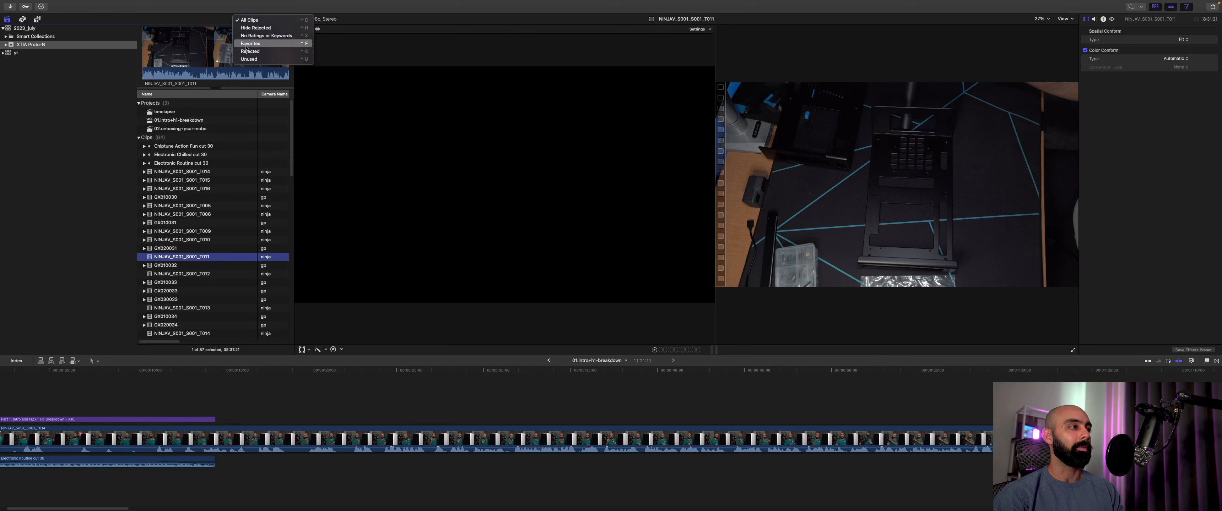
pyautogui.click(249, 29)
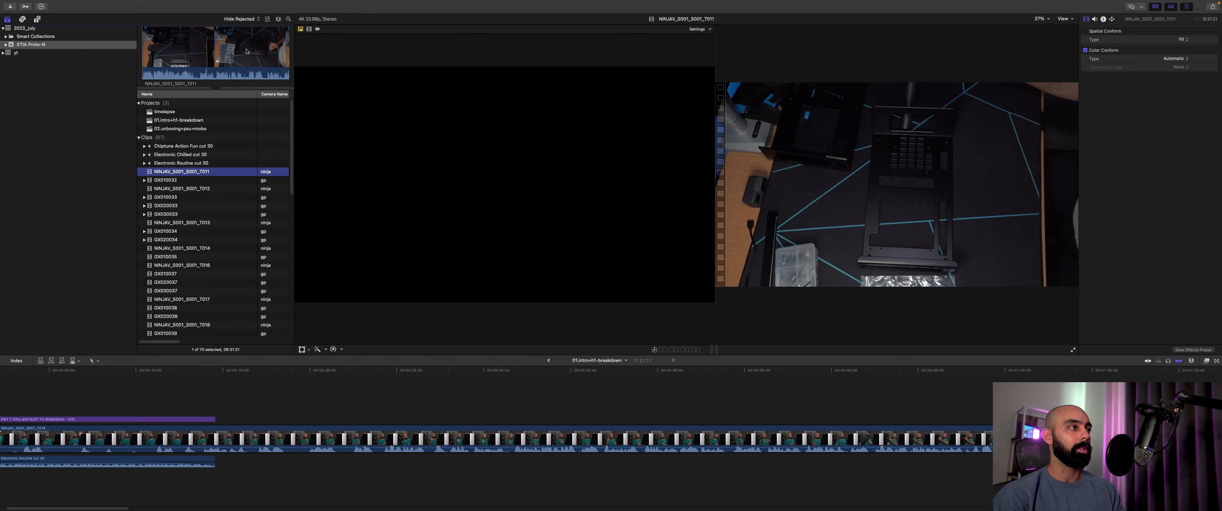
pyautogui.press('Down')
pyautogui.press('Down')
pyautogui.press('Down')
pyautogui.press('Down')
pyautogui.press('Down')
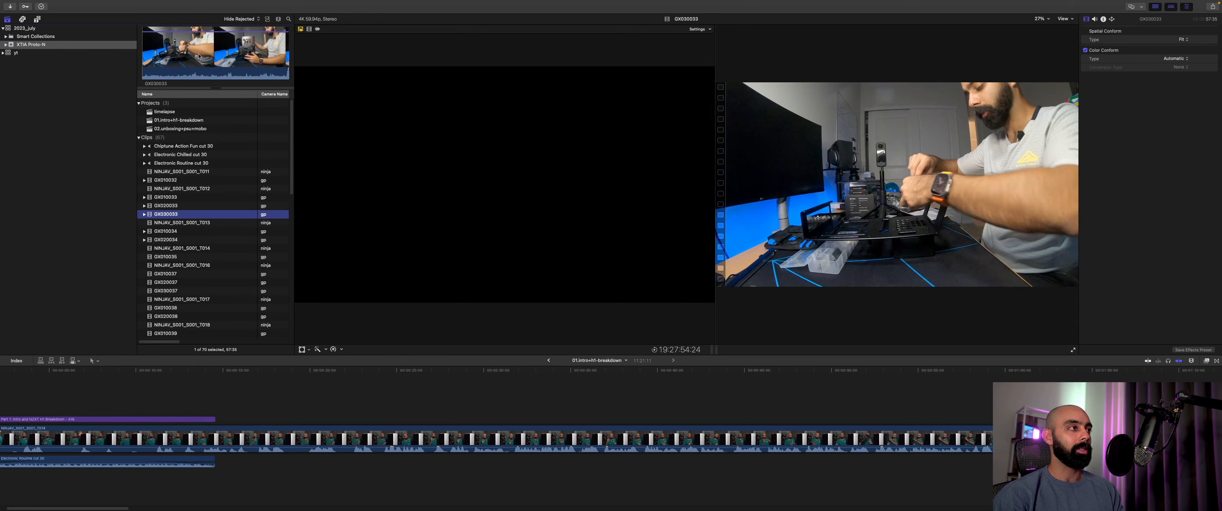
pyautogui.click(198, 57)
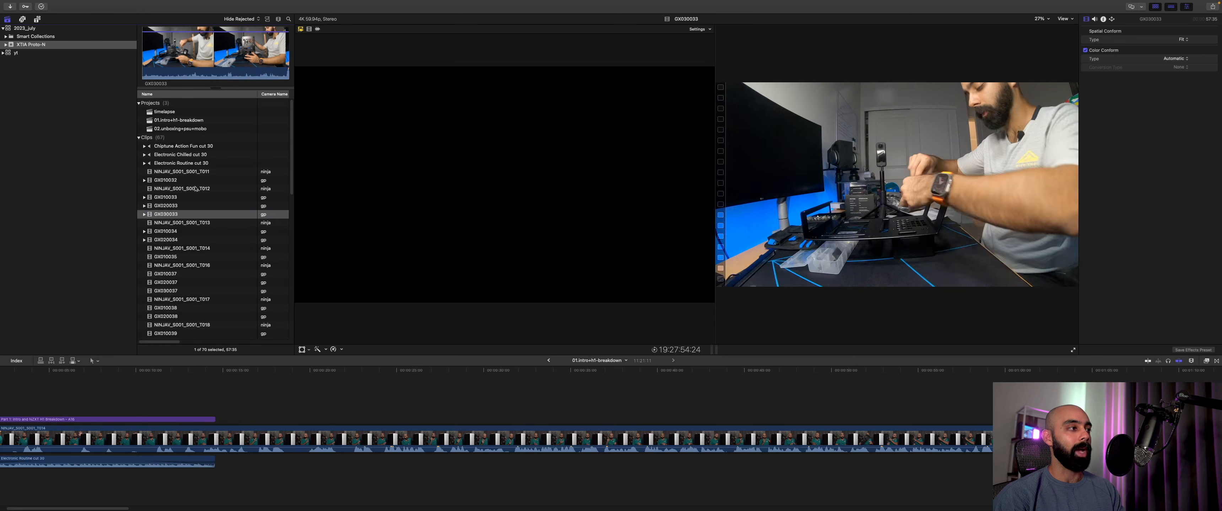
pyautogui.click(189, 222)
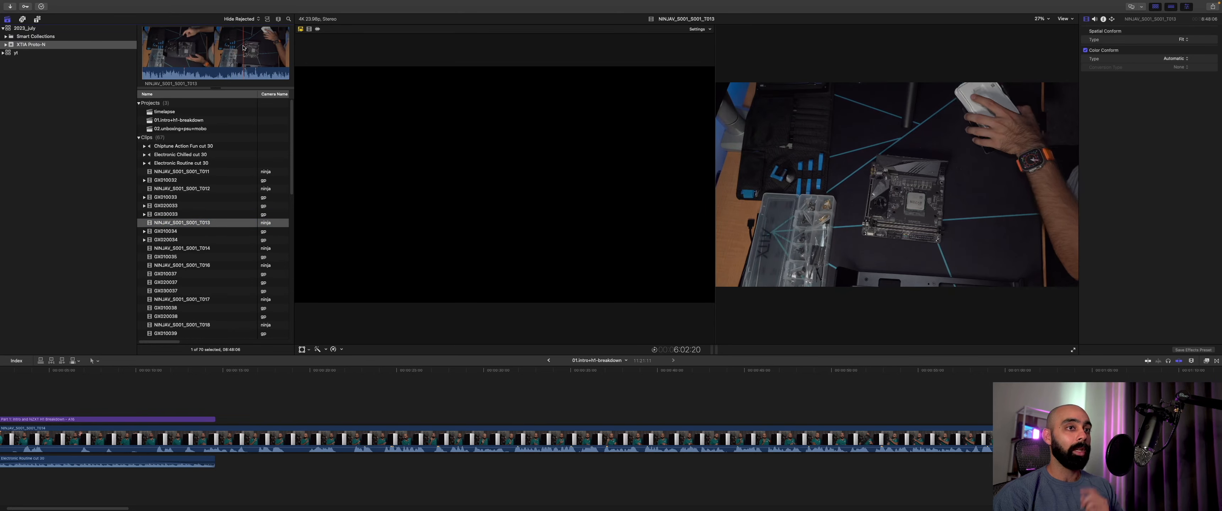
# Step: Mark the six clips from NINJAV_S001_S001_T011 to GX030033 as favorites in the non-rejected clip list
pyautogui.click(155, 214)
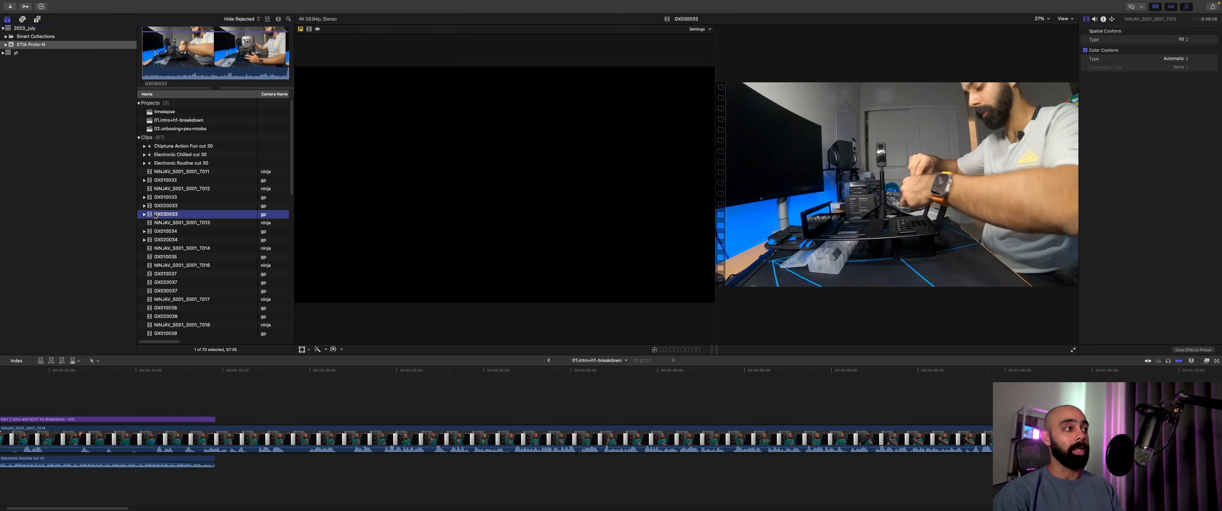
pyautogui.keyDown('shift'); pyautogui.click(170, 172); pyautogui.keyUp('shift')
pyautogui.press('f')
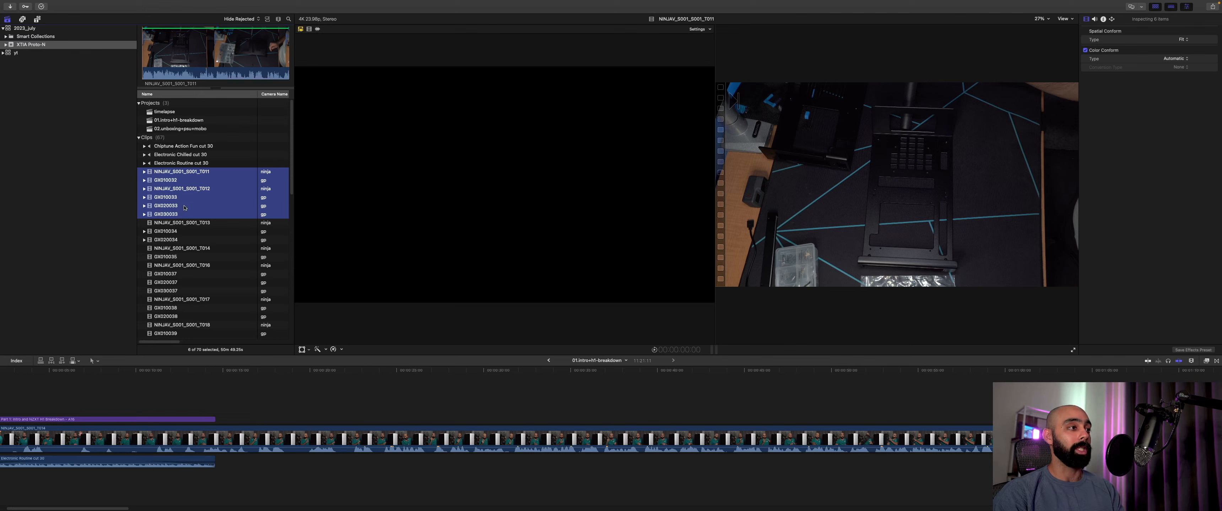
# Step: Hide the libraries sidebar and widen the browser to show the clip list's Content Created column
pyautogui.scroll(-10, 184, 208)
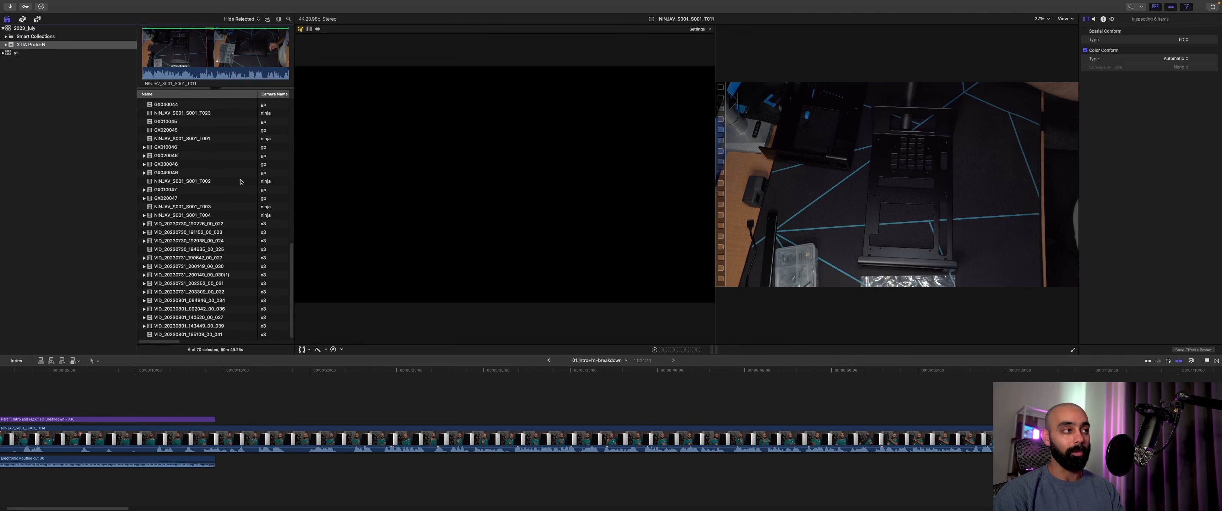
pyautogui.moveTo(136, 99); pyautogui.dragTo(44, 102)
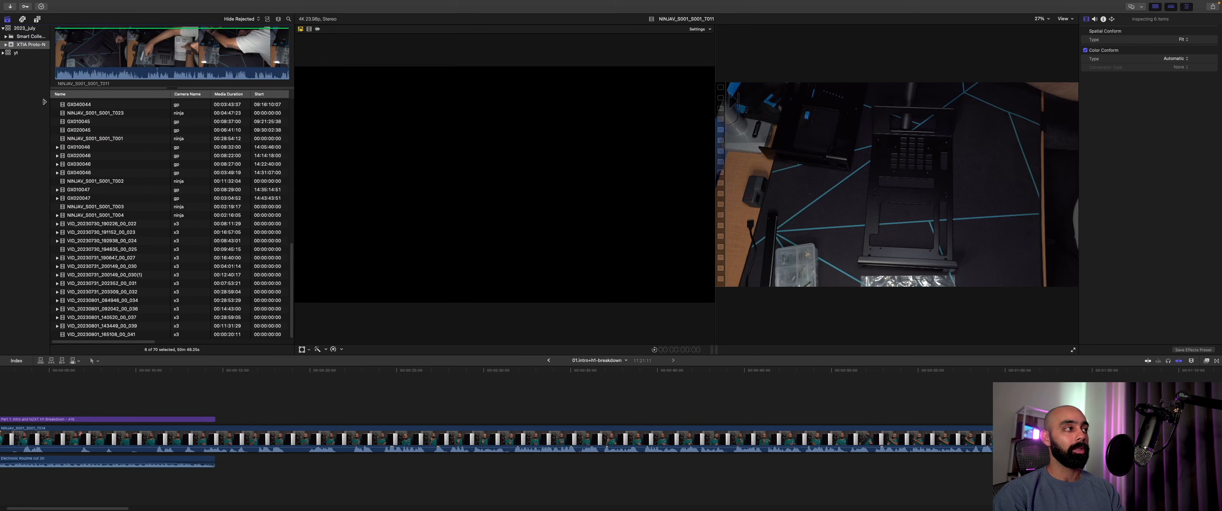
pyautogui.click(8, 20)
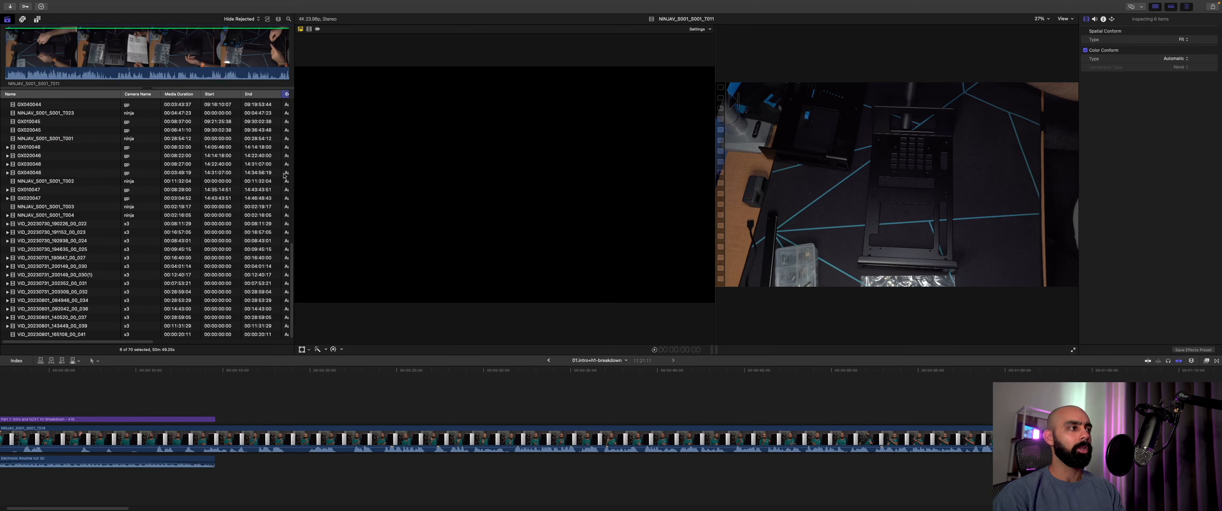
pyautogui.click(294, 168)
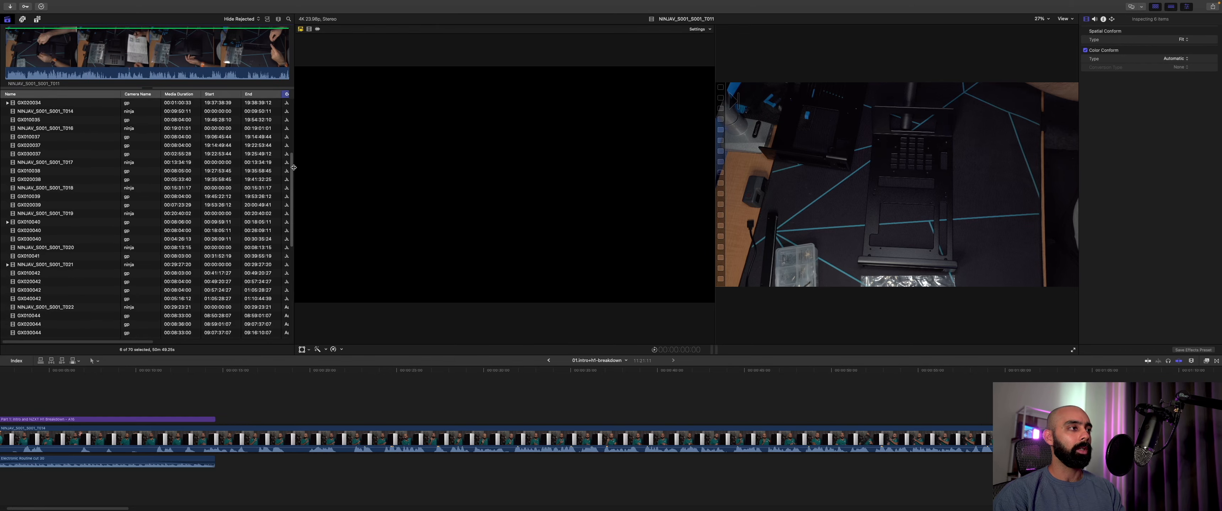
pyautogui.moveTo(294, 167); pyautogui.dragTo(209, 174)
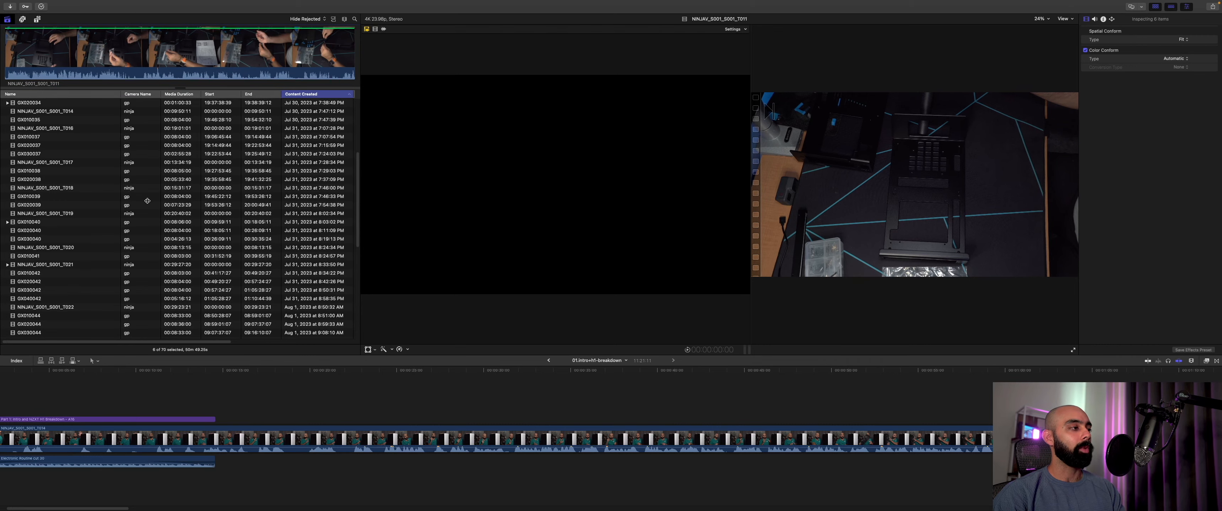
# Step: Preview the first four x3 camera clips, with names ending in 022 through 025, near the end of the clip list
pyautogui.scroll(-10, 147, 201)
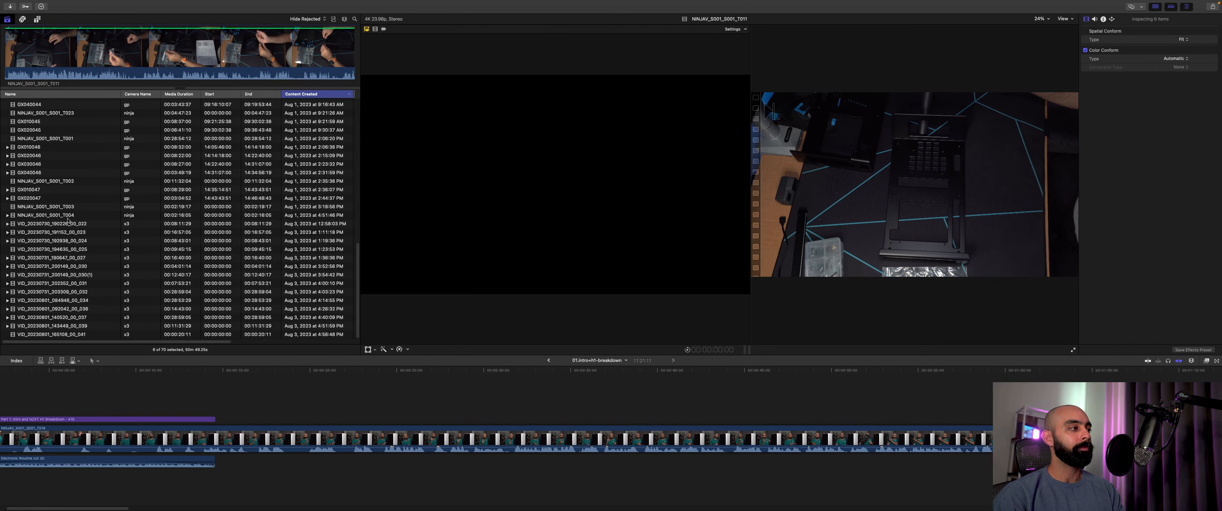
pyautogui.click(31, 225)
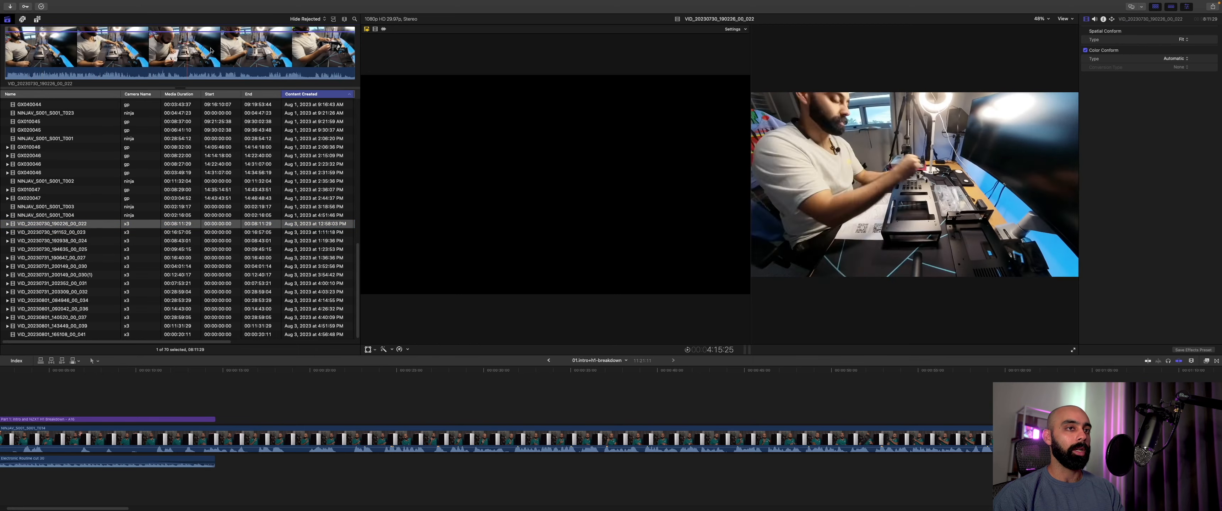
pyautogui.click(55, 233)
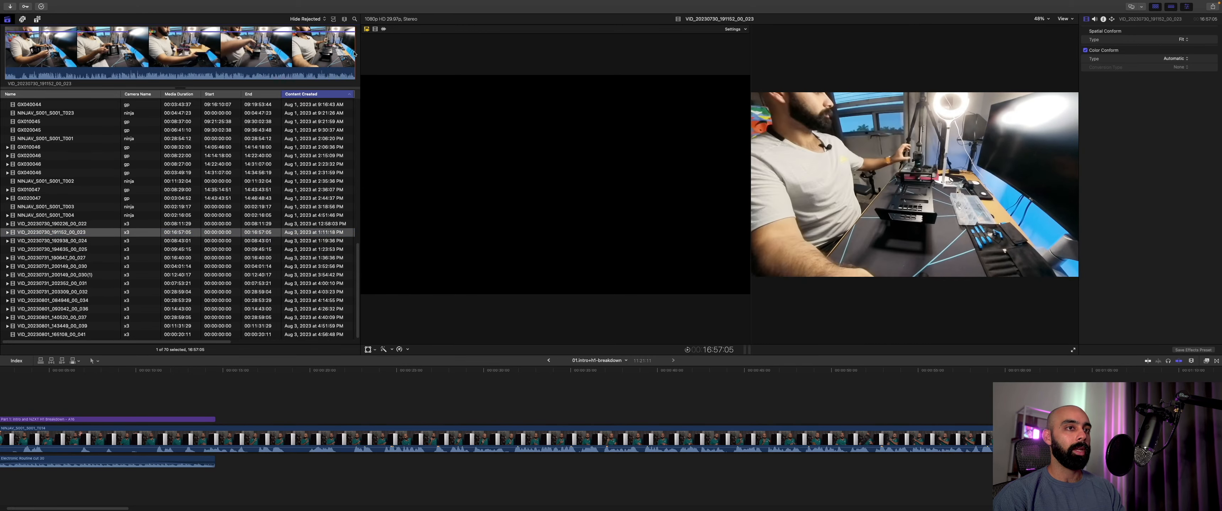
pyautogui.click(58, 241)
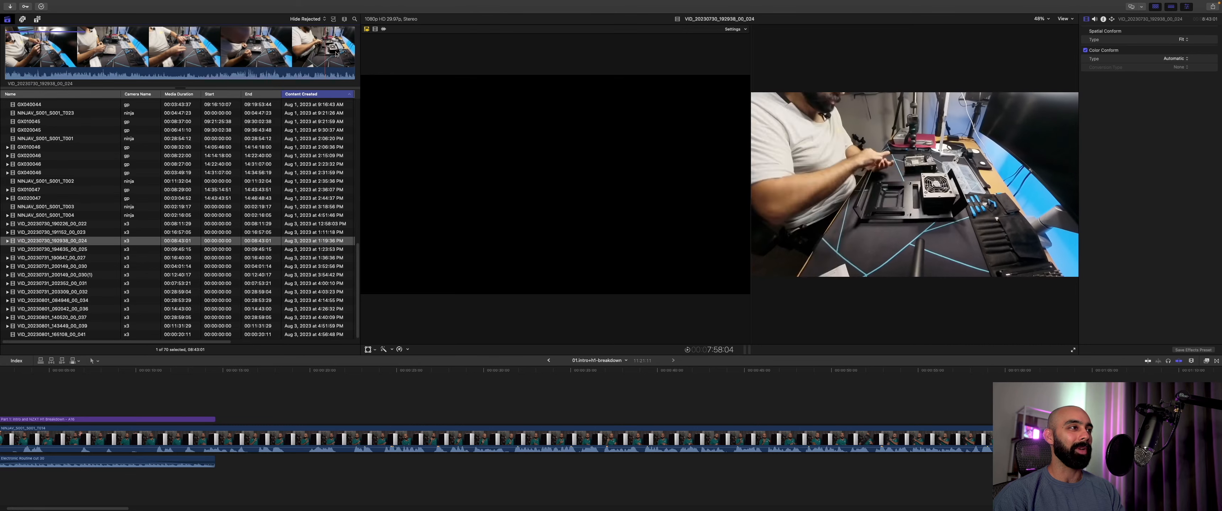
pyautogui.click(45, 245)
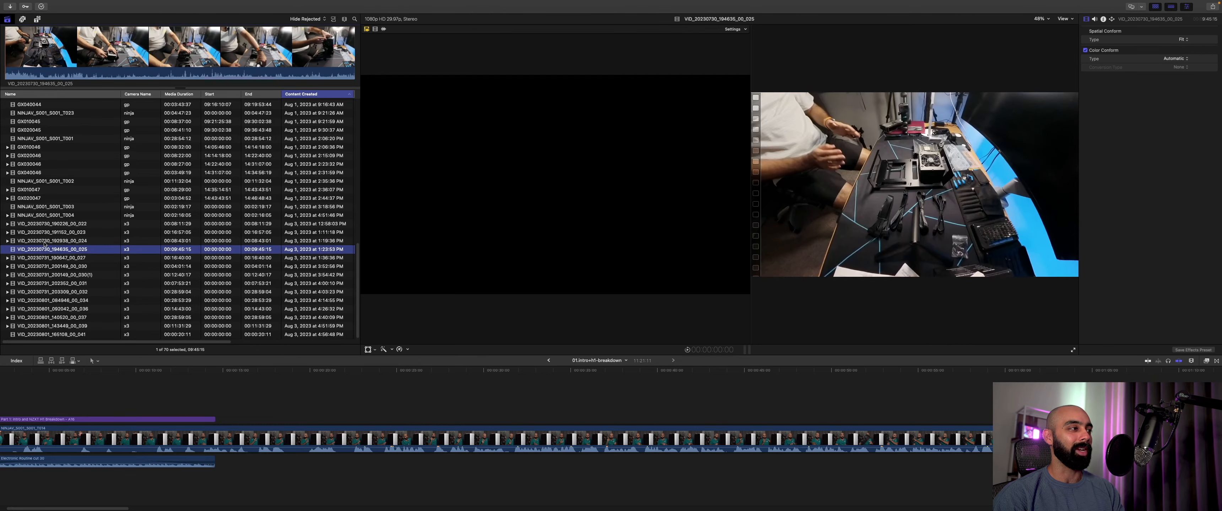
pyautogui.click(120, 48)
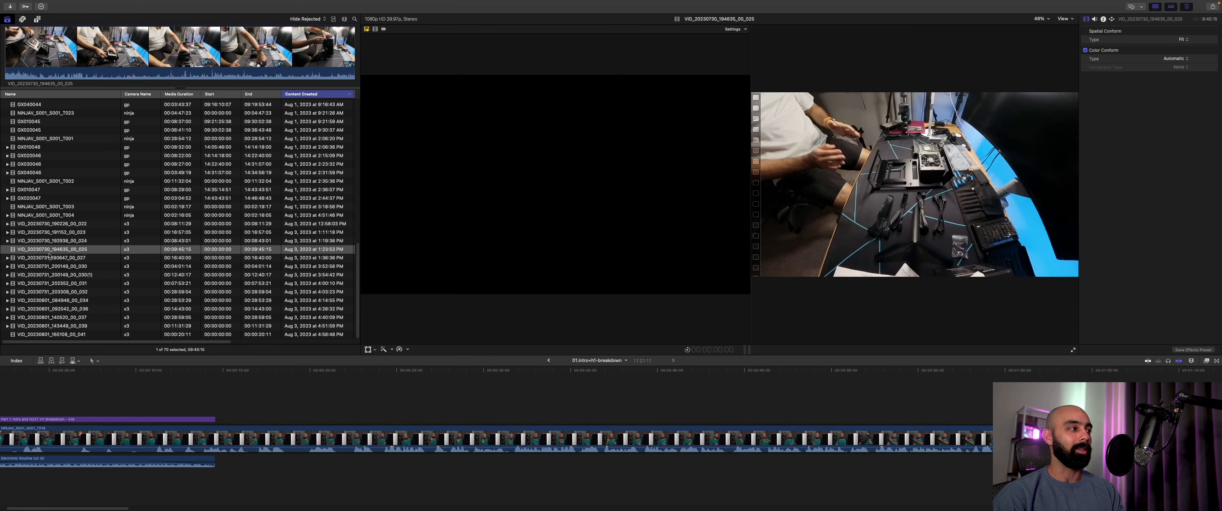
# Step: Mark the first three x3 camera clips, with names ending in 022 through 024, as favorites
pyautogui.click(47, 242)
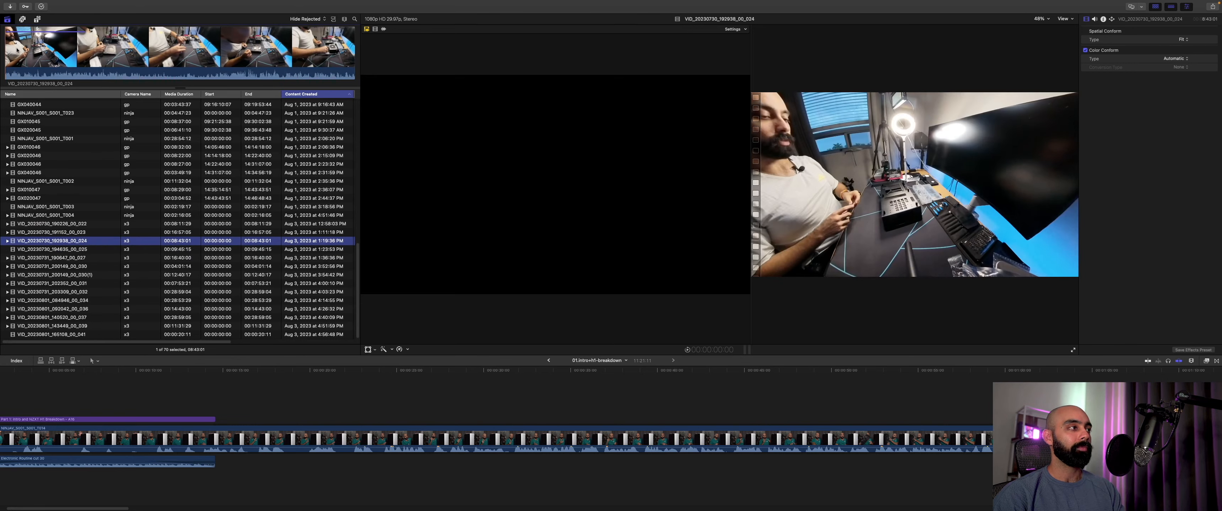
pyautogui.click(16, 50)
pyautogui.keyDown('shift'); pyautogui.click(48, 227); pyautogui.keyUp('shift')
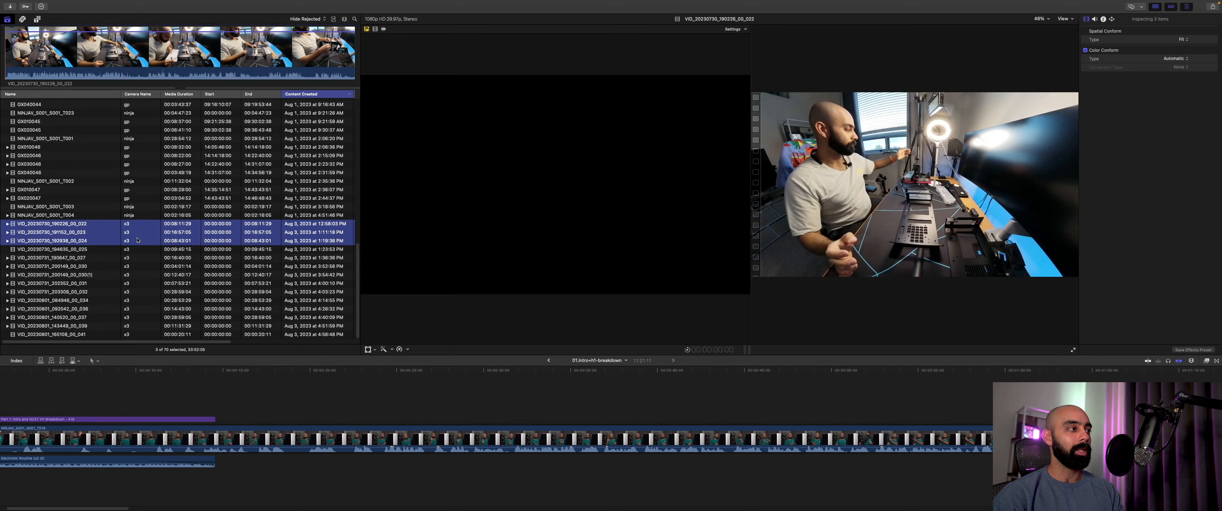
pyautogui.press('f')
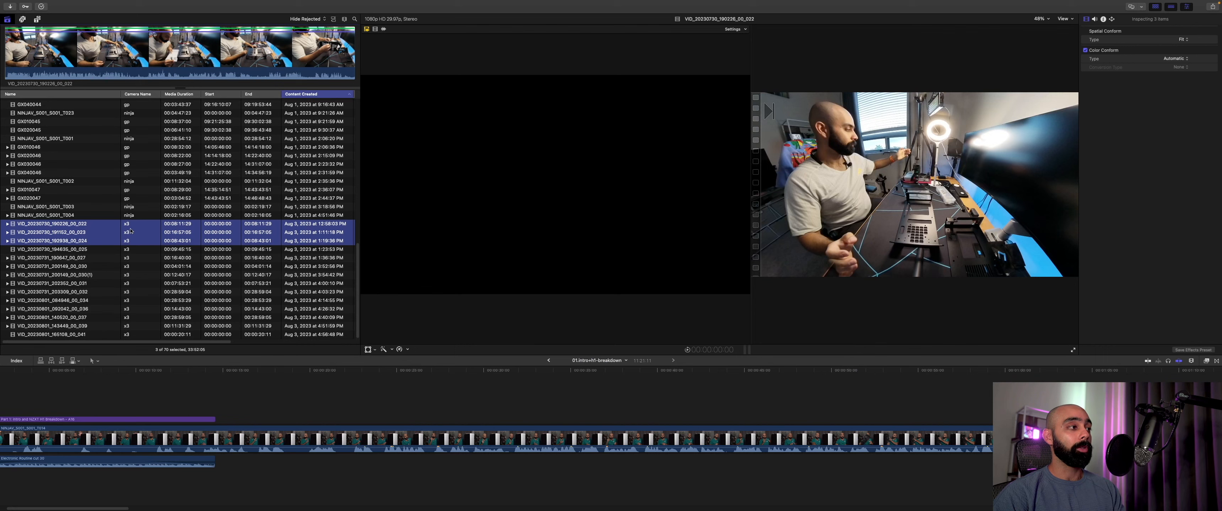
# Step: Select all x3 camera clips at the end of the list and show their metadata in the Info inspector
pyautogui.click(97, 226)
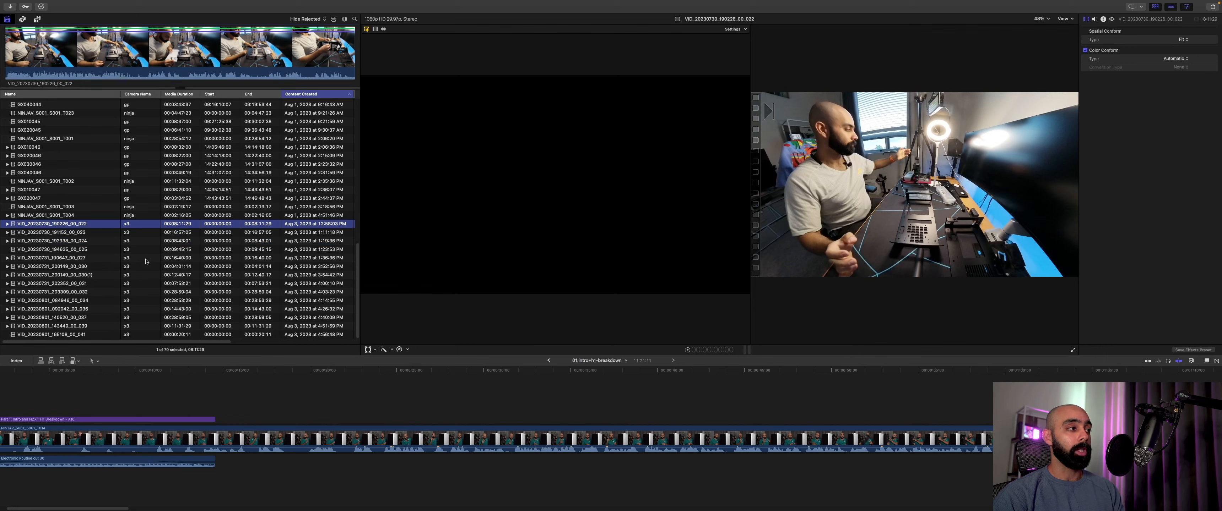
pyautogui.keyDown('shift'); pyautogui.click(134, 334); pyautogui.keyUp('shift')
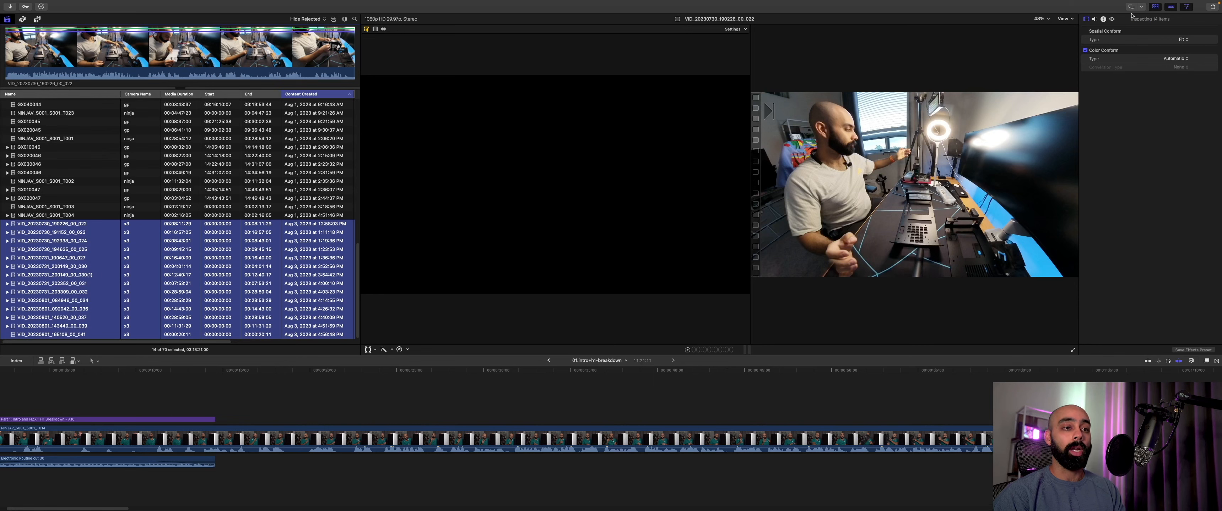
pyautogui.click(1103, 19)
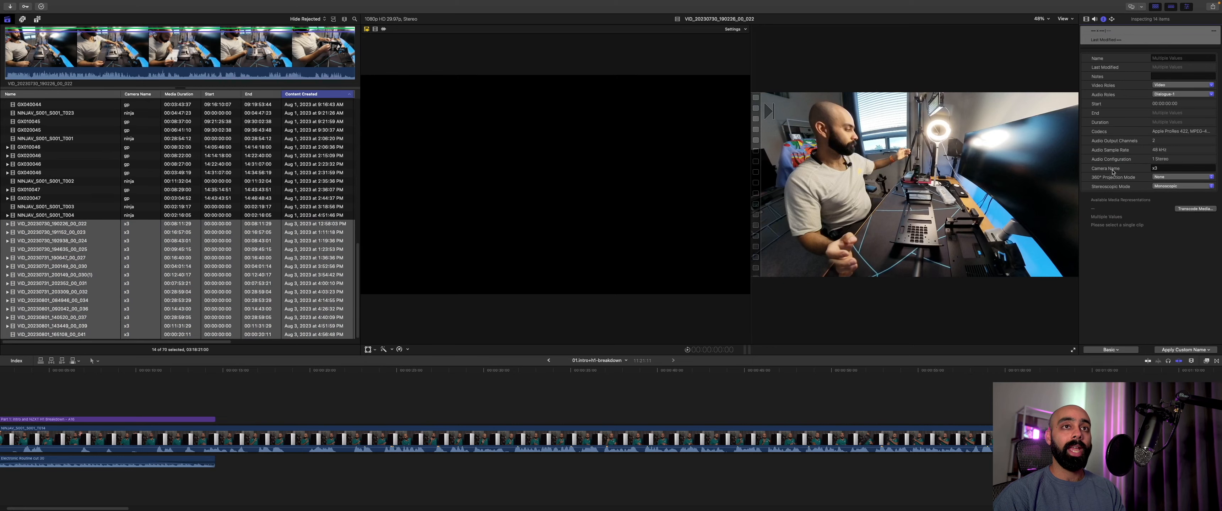
# Step: Reveal the clip list's Camera Angle column and switch the metadata view to Extended to expose the Camera Angle and Camera Name fields
pyautogui.click(1162, 168)
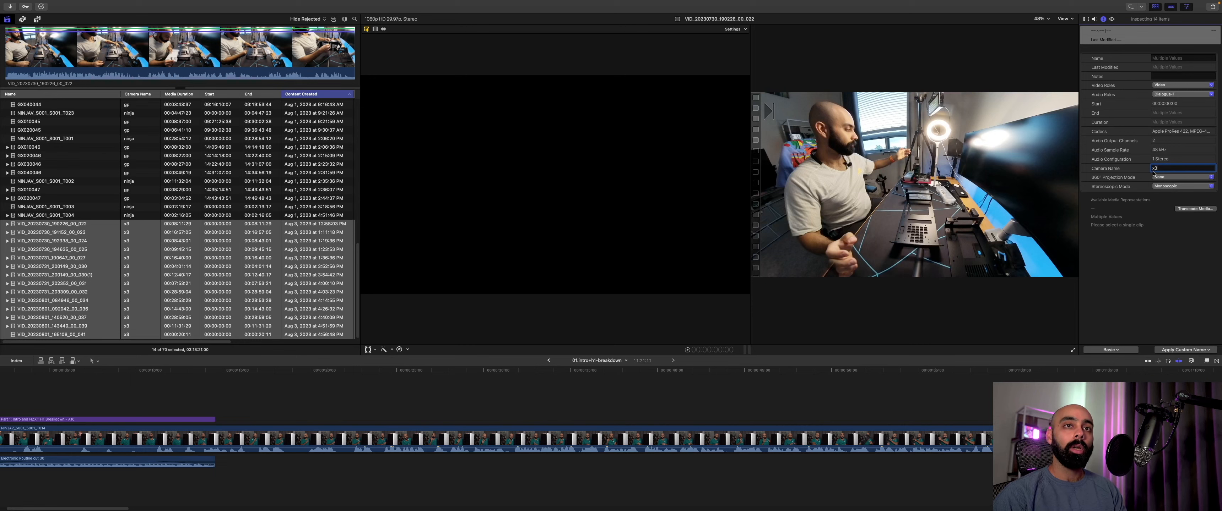
pyautogui.hscroll(5, 332, 187)
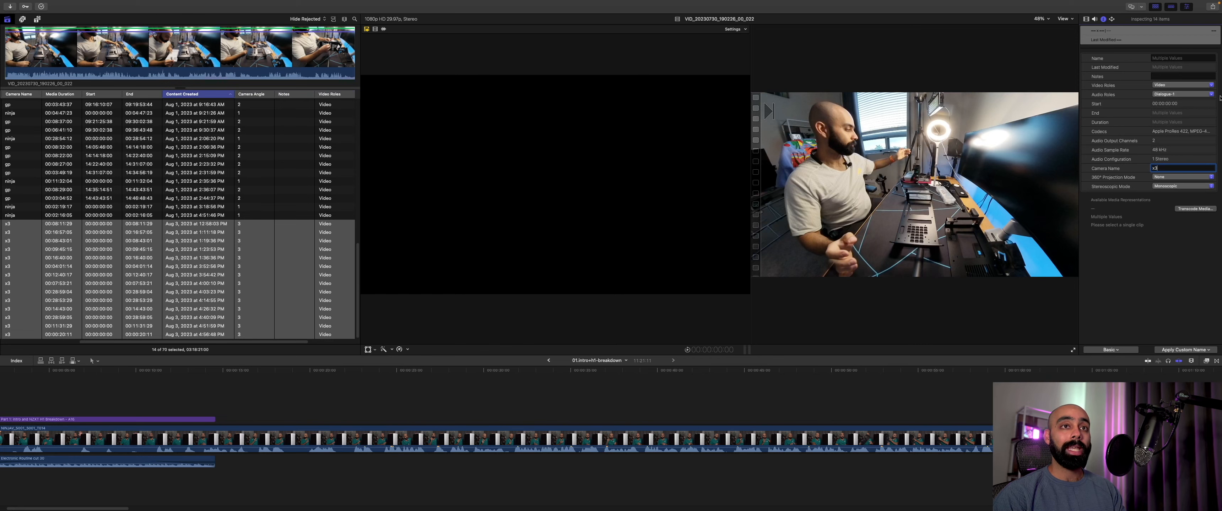
pyautogui.click(1110, 350)
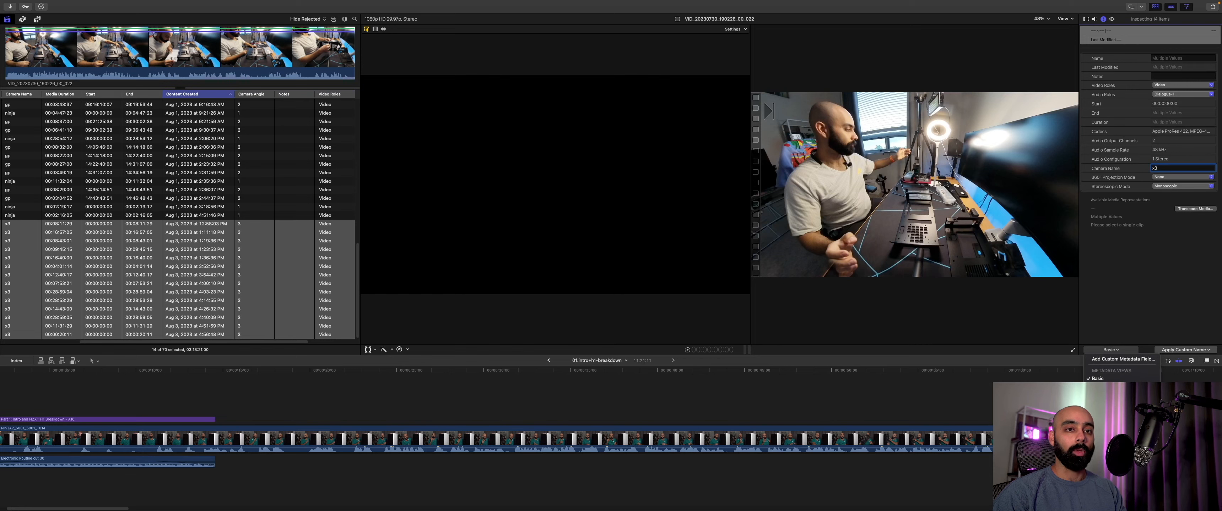
pyautogui.click(1101, 394)
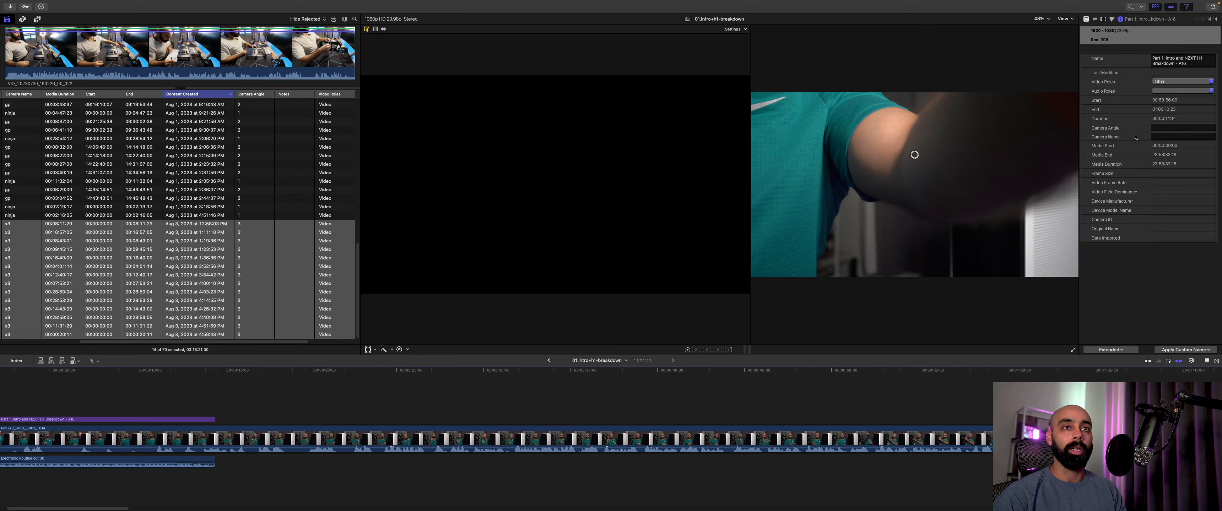
pyautogui.click(1160, 137)
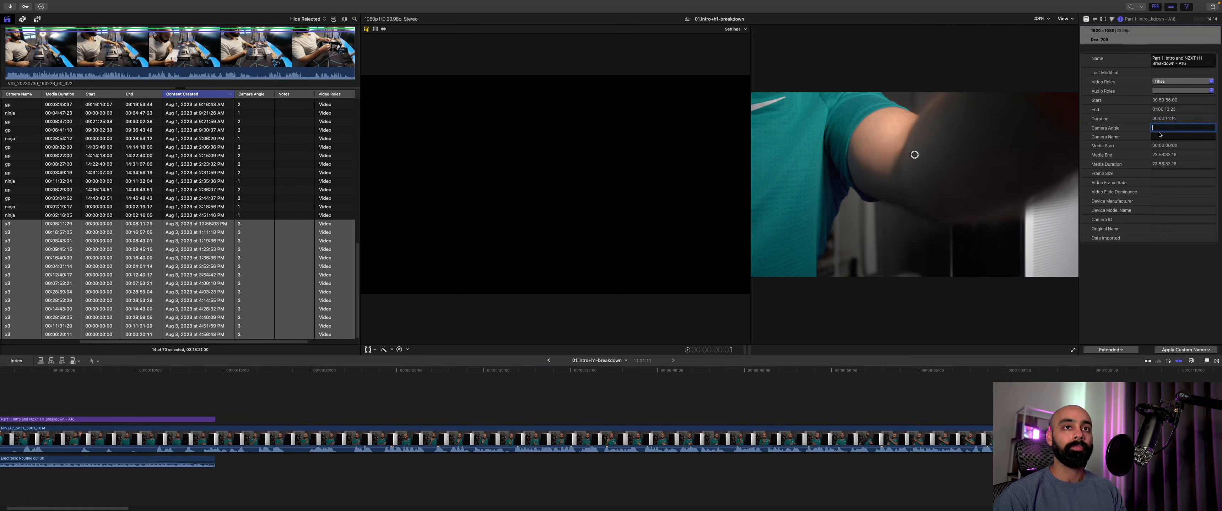
pyautogui.click(566, 366)
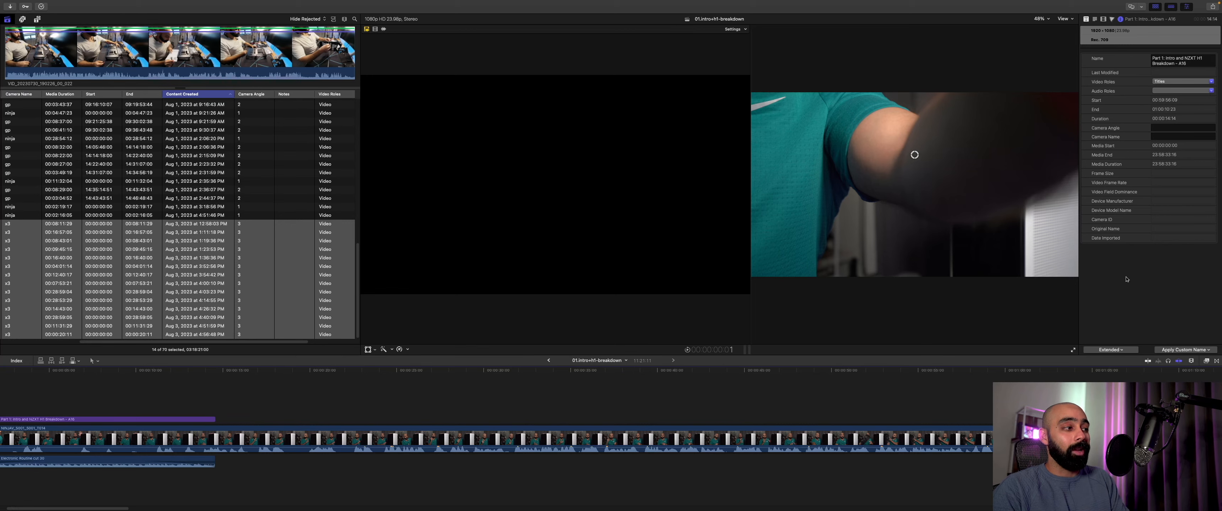
# Step: Select the x3 clip ending in 031 and check its Camera Angle and Camera Name metadata
pyautogui.click(192, 280)
pyautogui.hscroll(-2, 180, 287)
pyautogui.click(180, 287)
pyautogui.hscroll(-3, 180, 288)
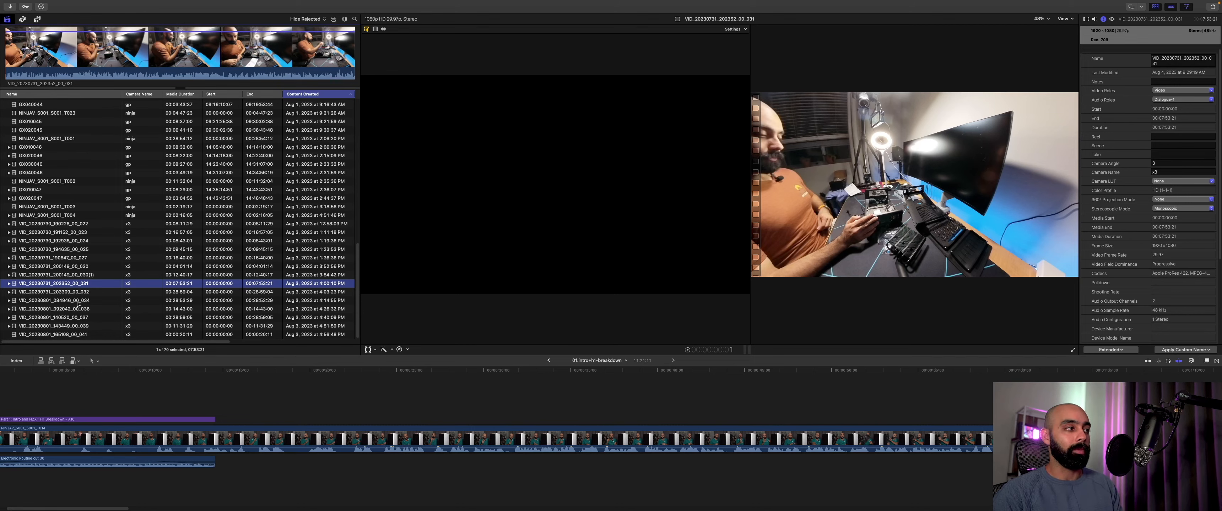
# Step: Filter the clip list to Favorites and select all favorited clips from the ninja, gp and x3 cameras
pyautogui.scroll(3, 277, 146)
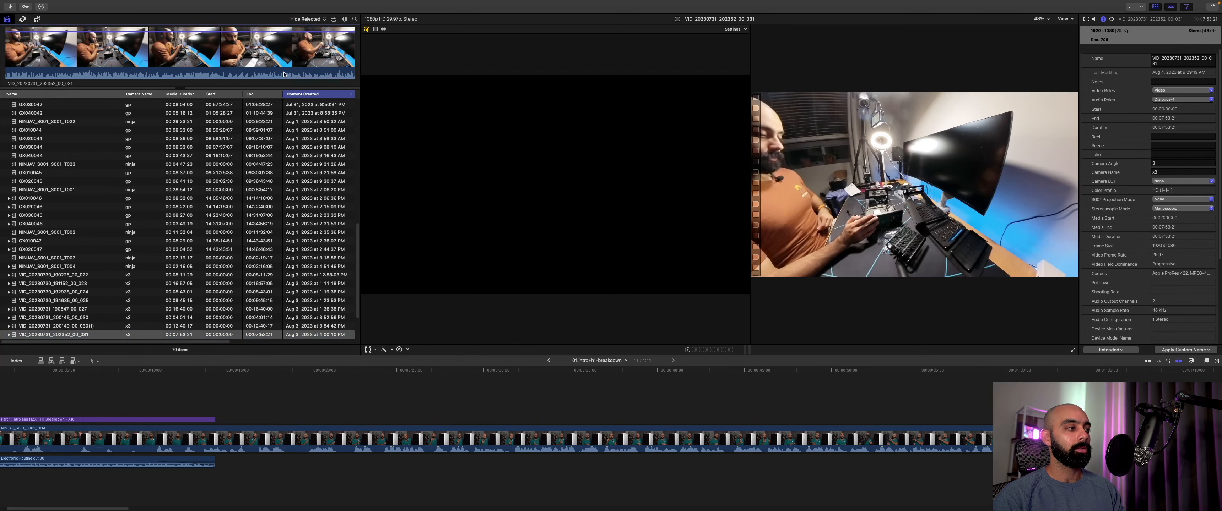
pyautogui.click(305, 19)
pyautogui.click(304, 36)
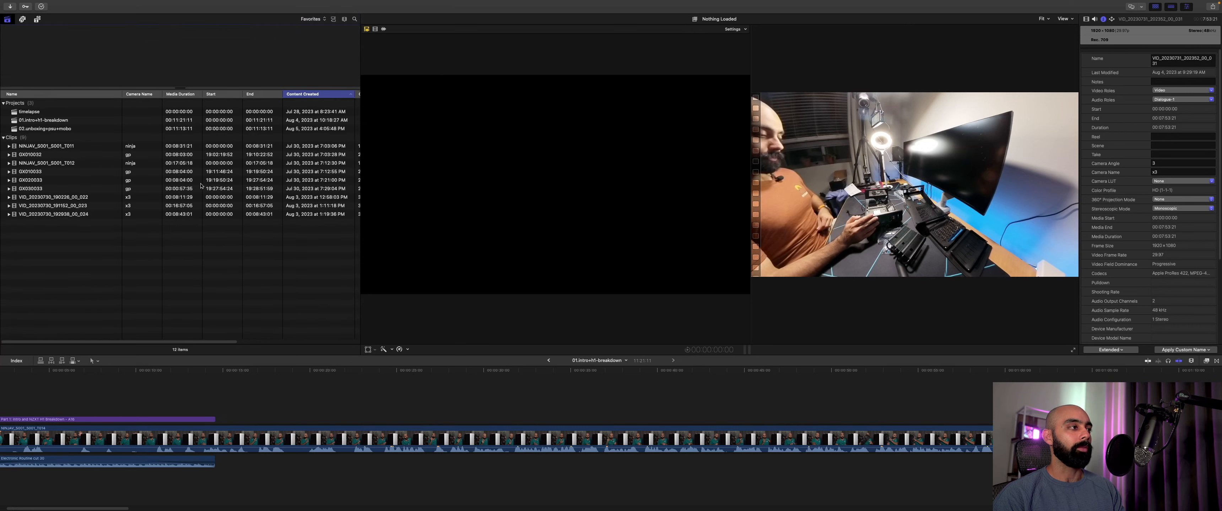
pyautogui.click(81, 214)
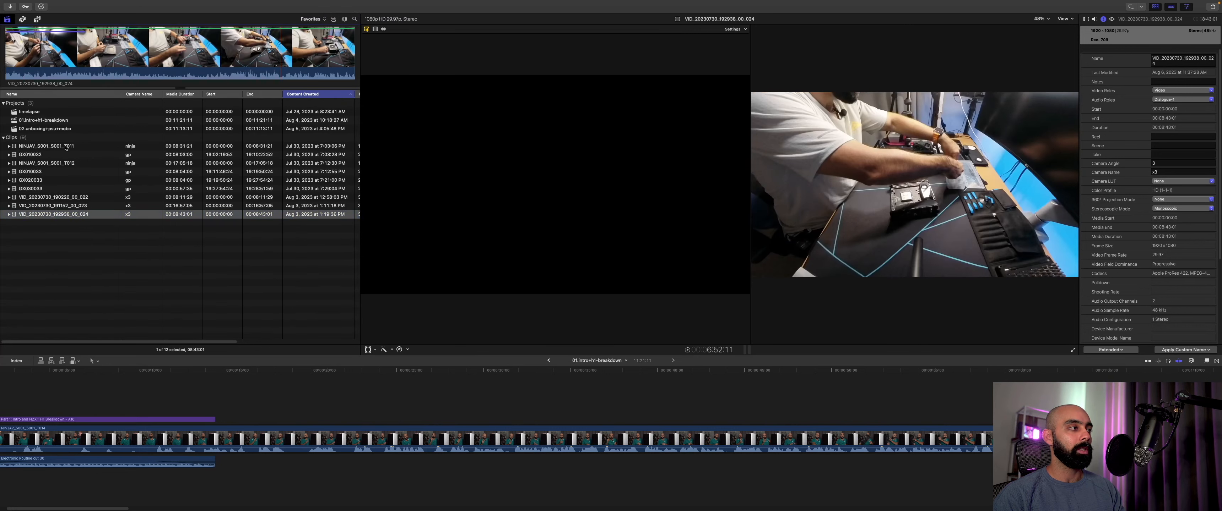
pyautogui.press('super+a')
pyautogui.hscroll(2, 92, 207)
pyautogui.hscroll(3, 93, 207)
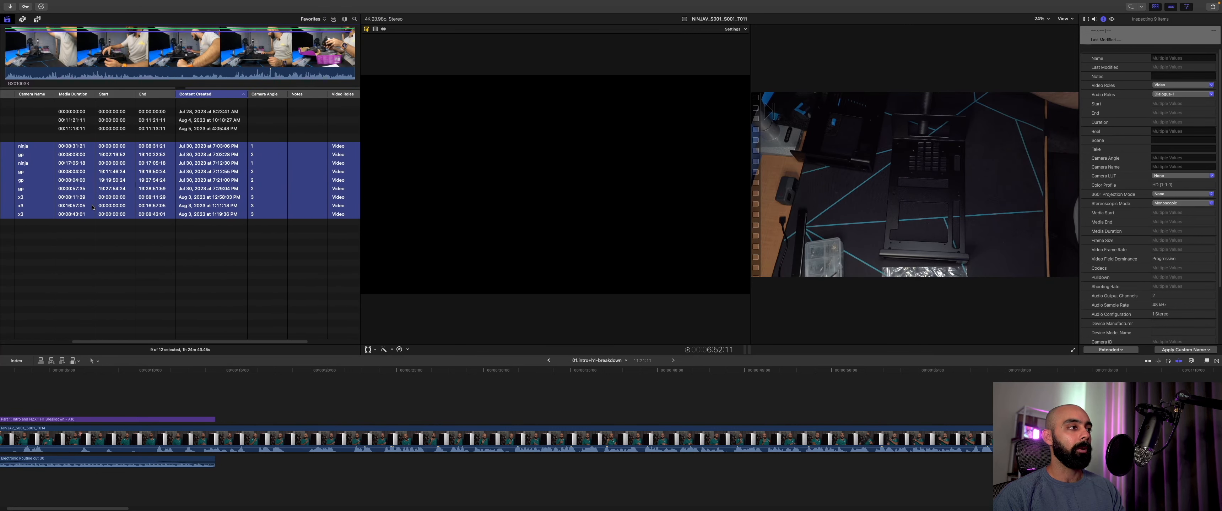
pyautogui.hscroll(-4, 91, 207)
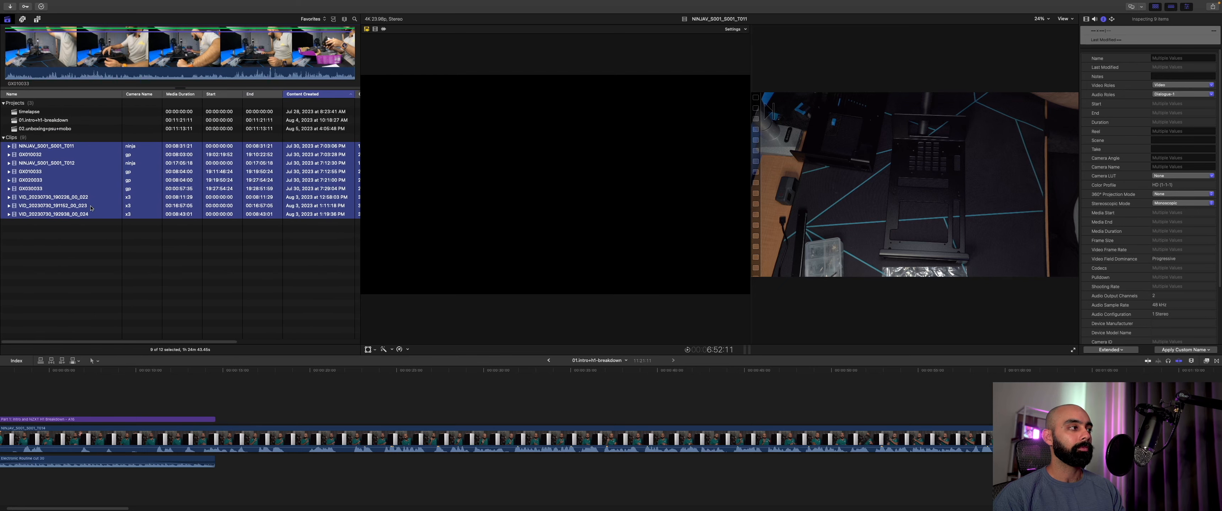
# Step: Create a multicam clip named case+psu from the selected favorites, with 1080p HD video format and a 24p frame rate
pyautogui.rightClick(93, 179)
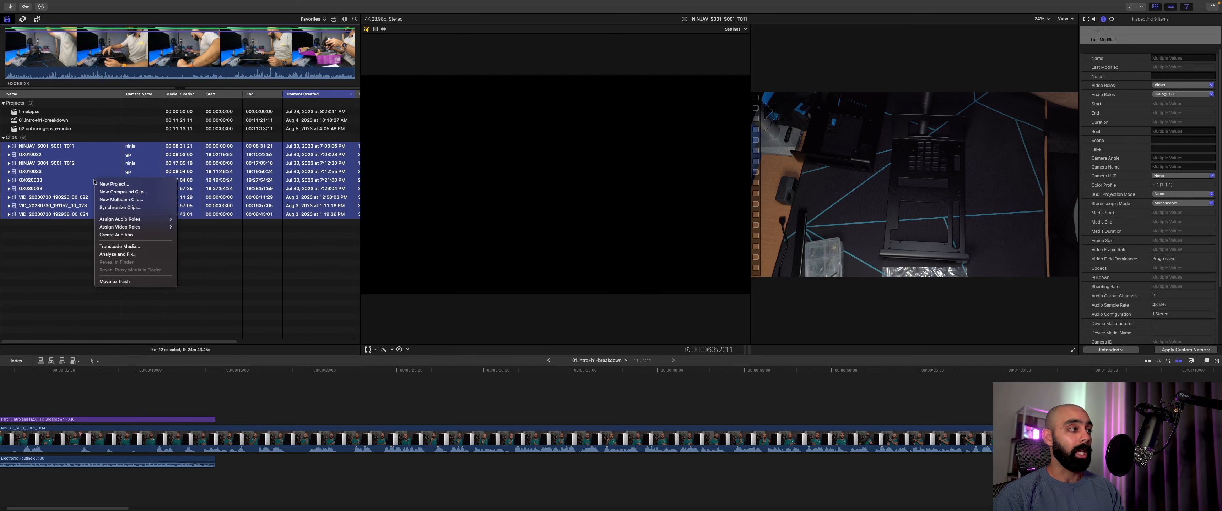
pyautogui.click(114, 200)
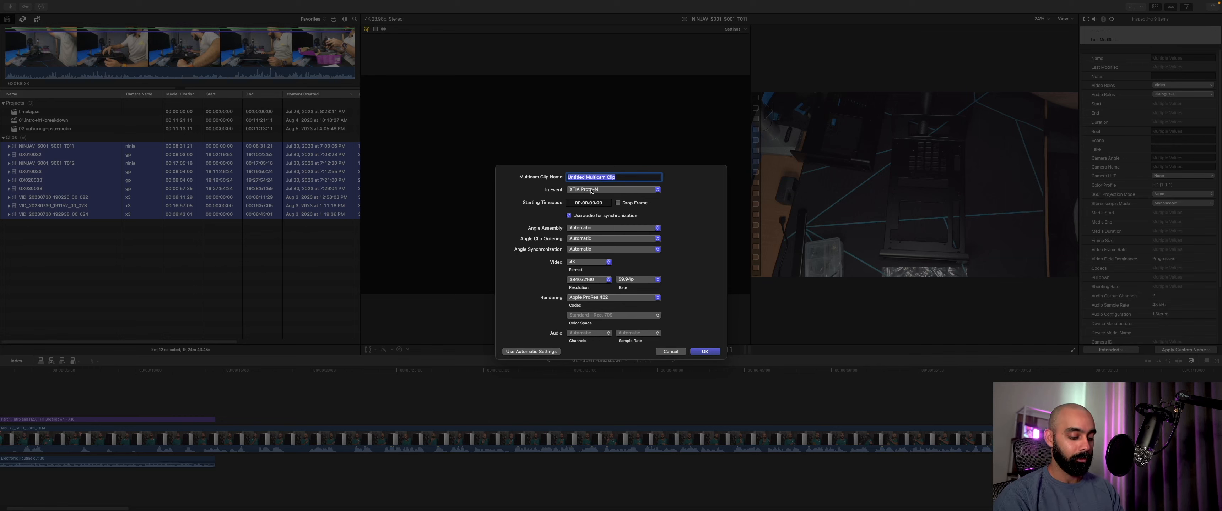
pyautogui.write('case+')
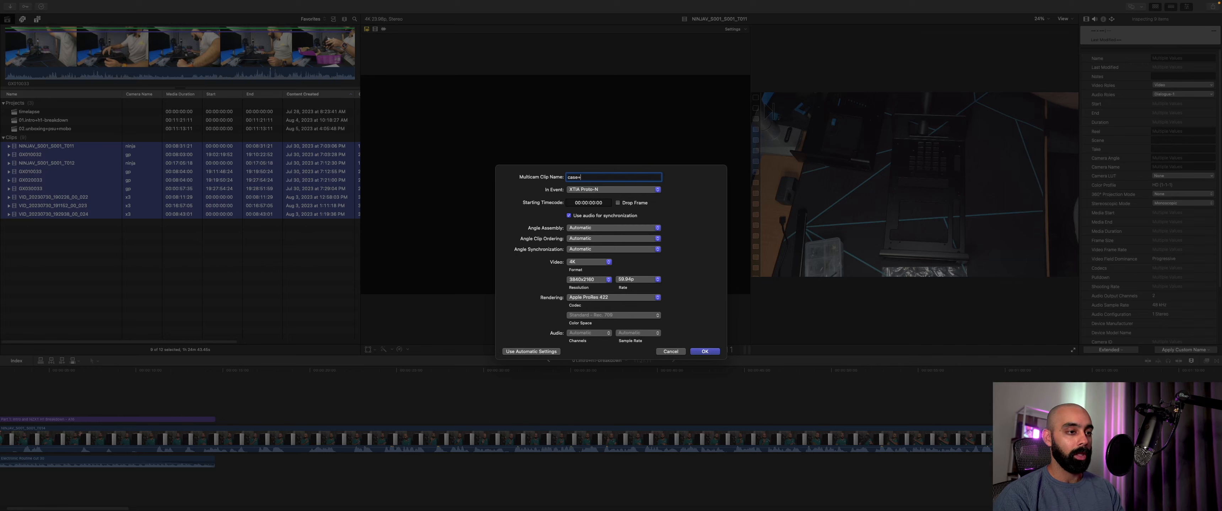
pyautogui.write('psu+')
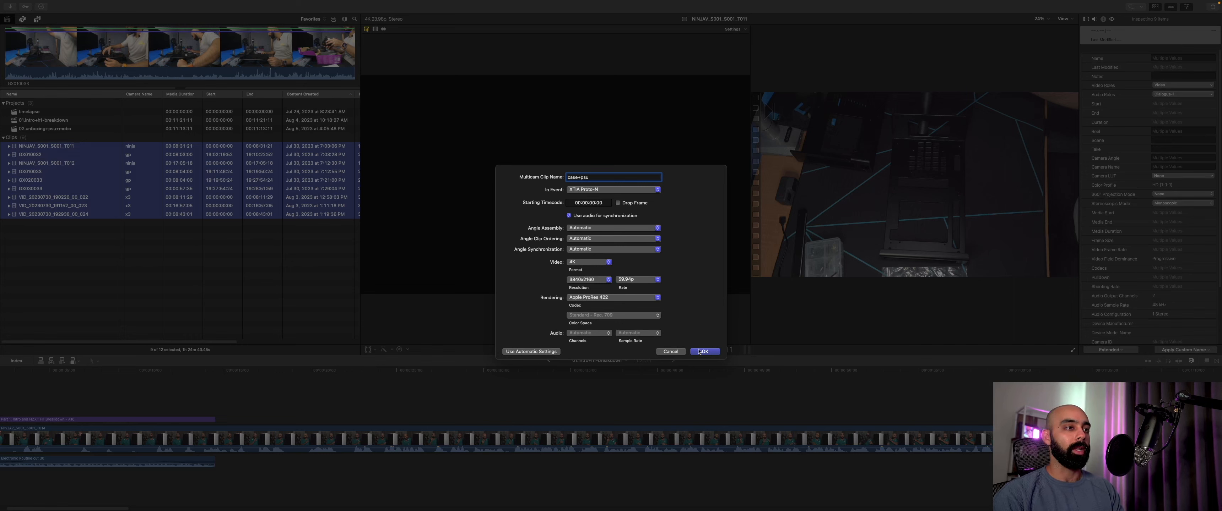
pyautogui.click(588, 261)
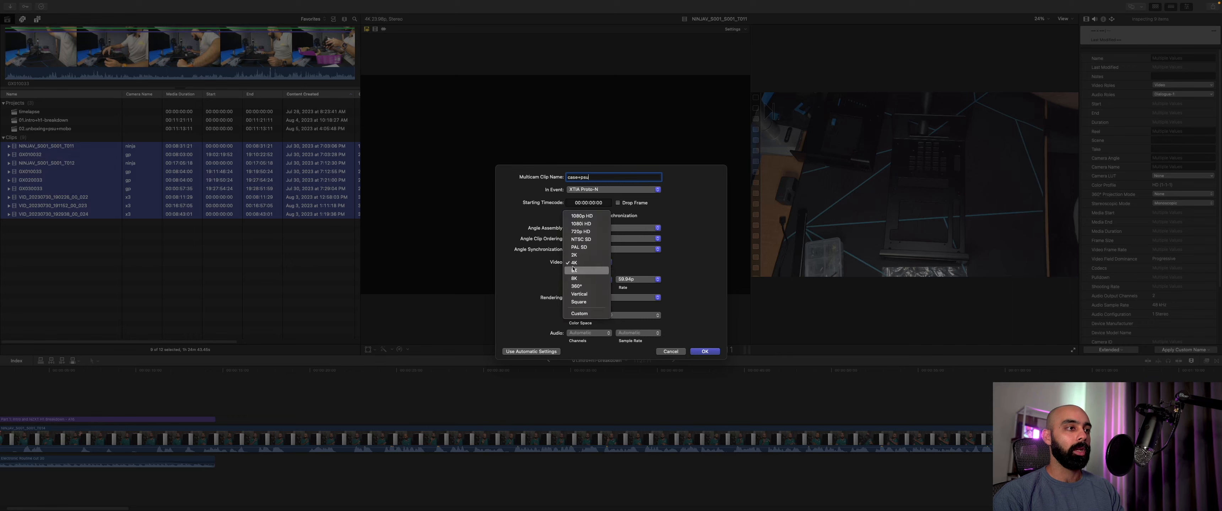
pyautogui.click(581, 216)
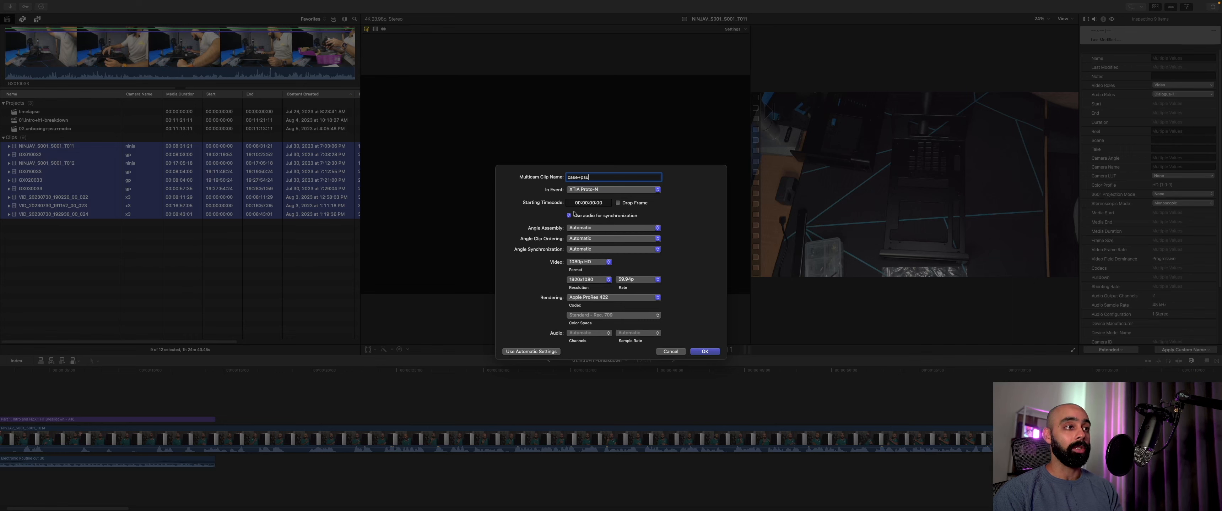
pyautogui.click(637, 280)
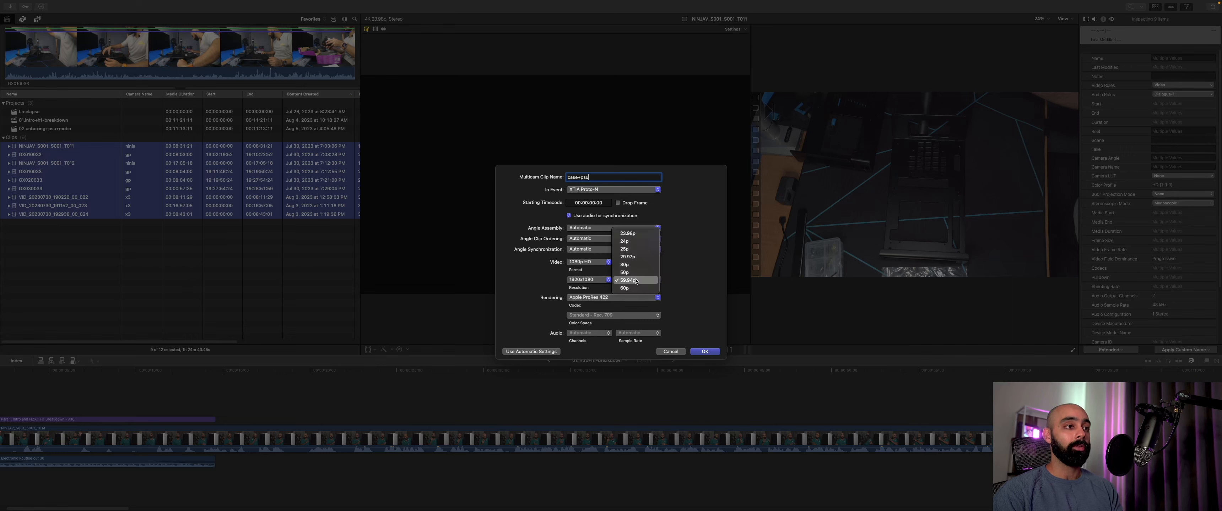
pyautogui.click(630, 243)
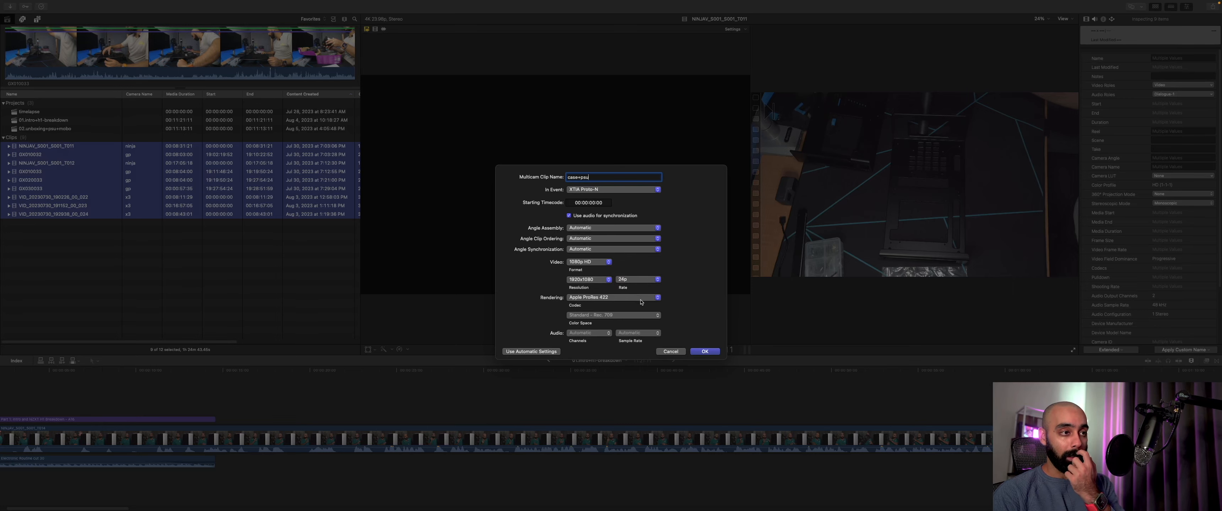
pyautogui.click(703, 351)
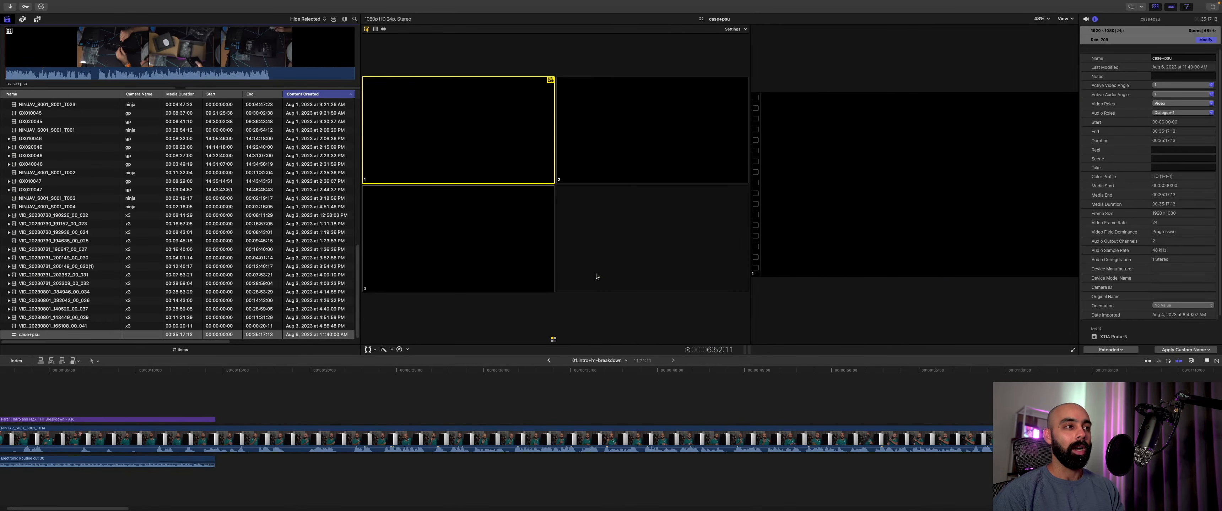
# Step: Open the case+psu multicam clip for angle editing, cut the last x3 clip shortly after its start and delete the remainder
pyautogui.doubleClick(35, 335)
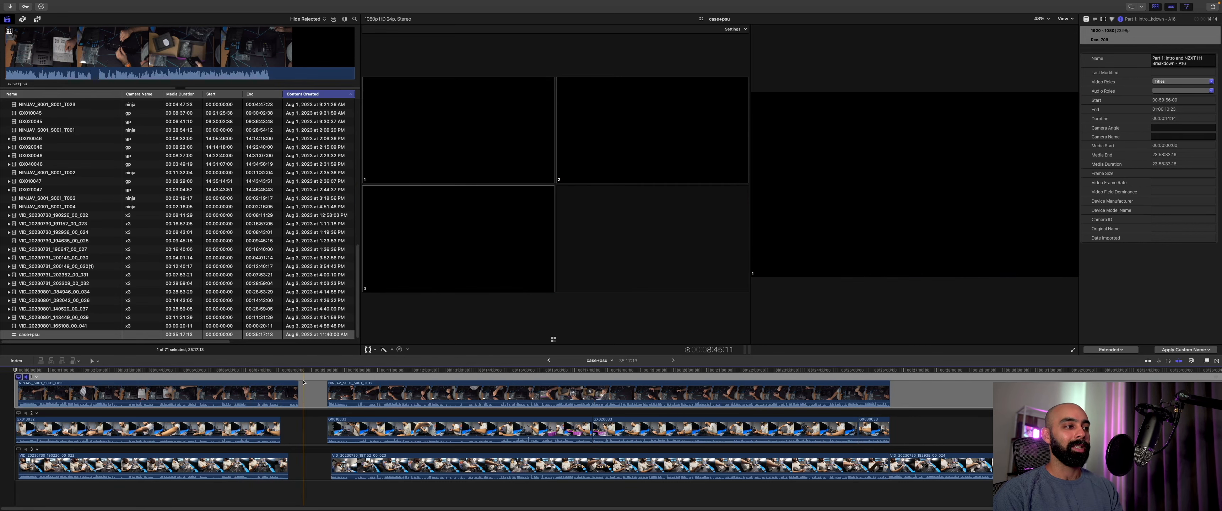
pyautogui.click(312, 390)
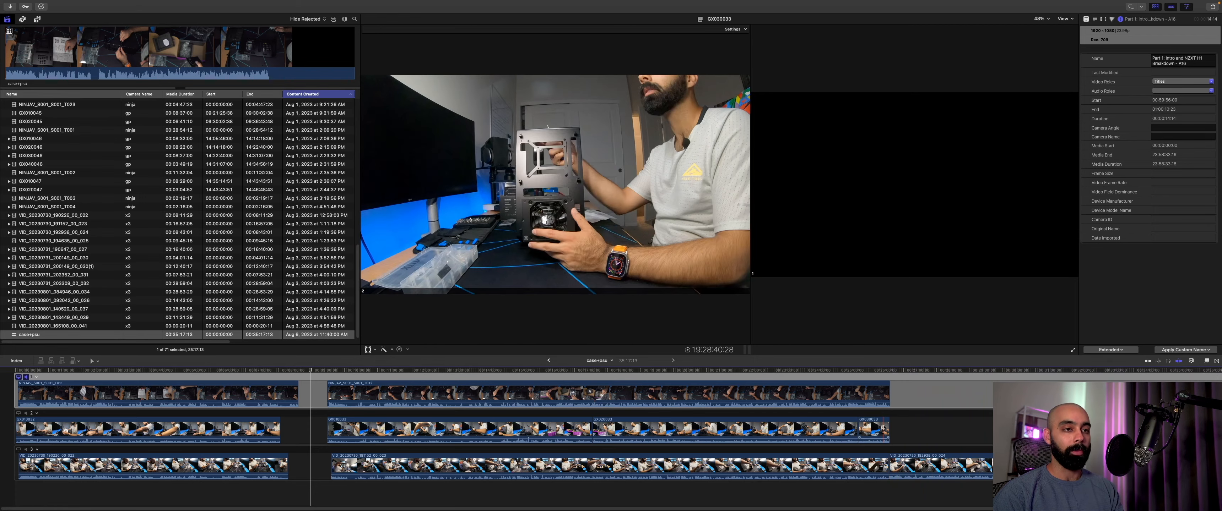
pyautogui.press('b')
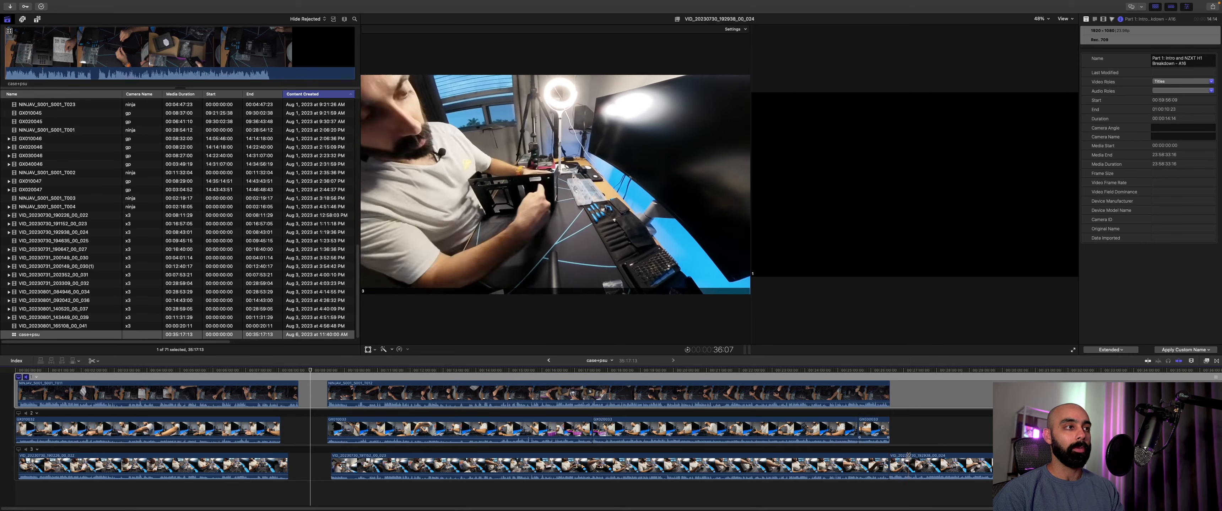
pyautogui.click(939, 455)
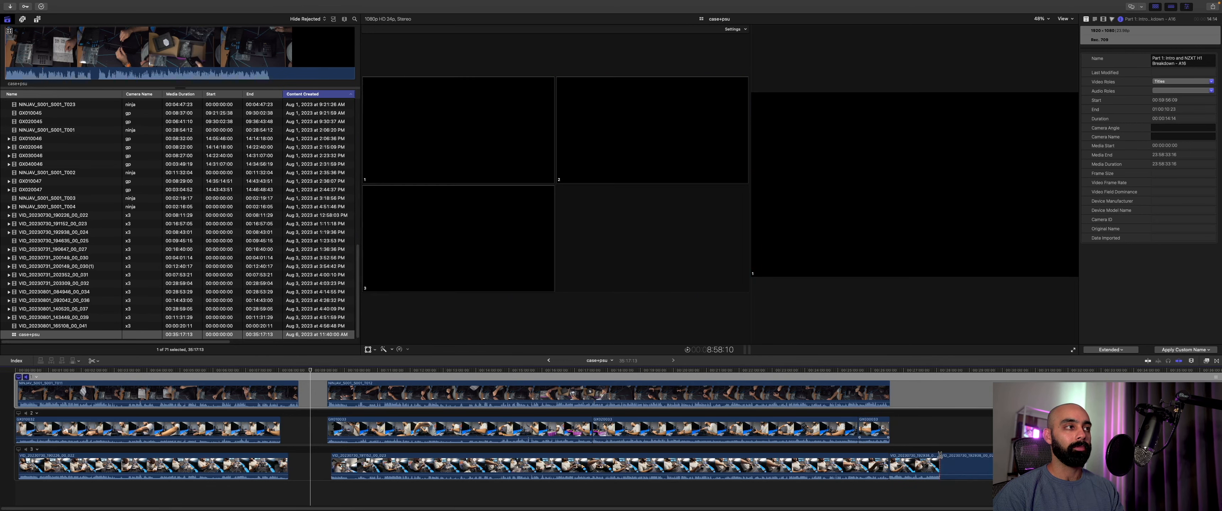
pyautogui.press('a')
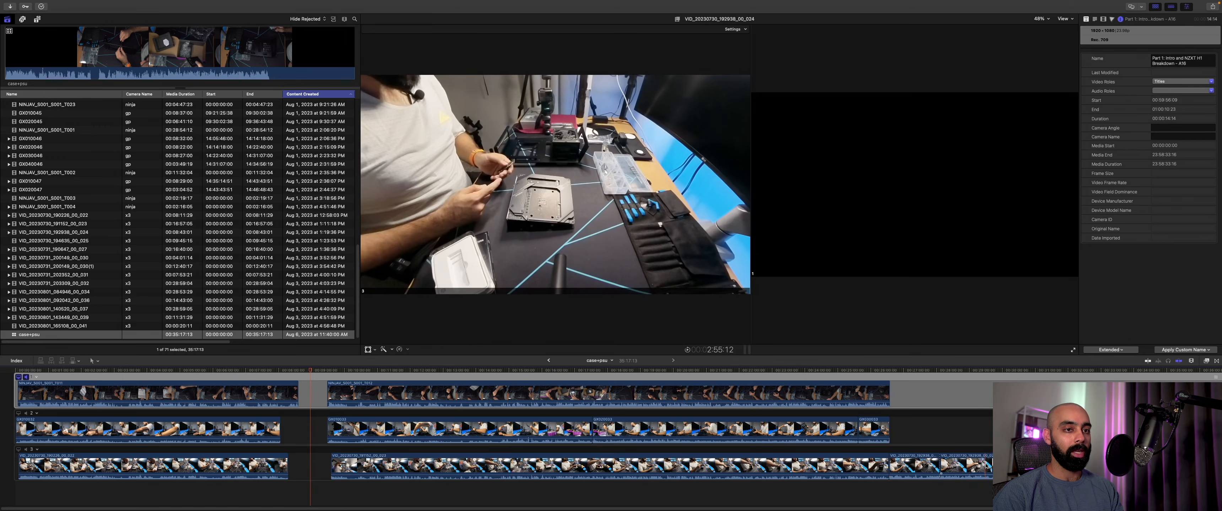
pyautogui.click(969, 454)
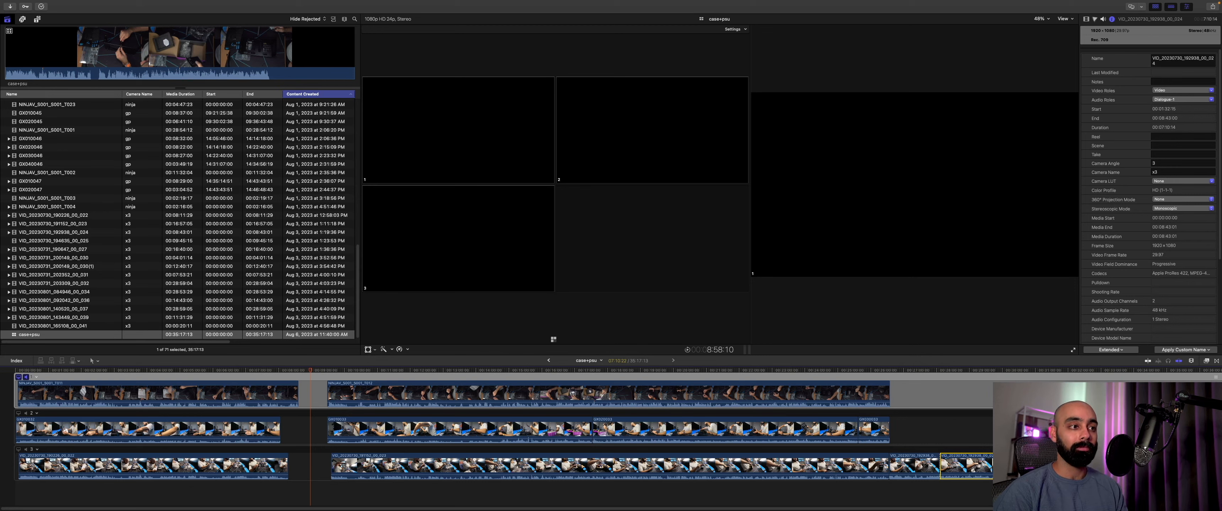
pyautogui.press('Delete')
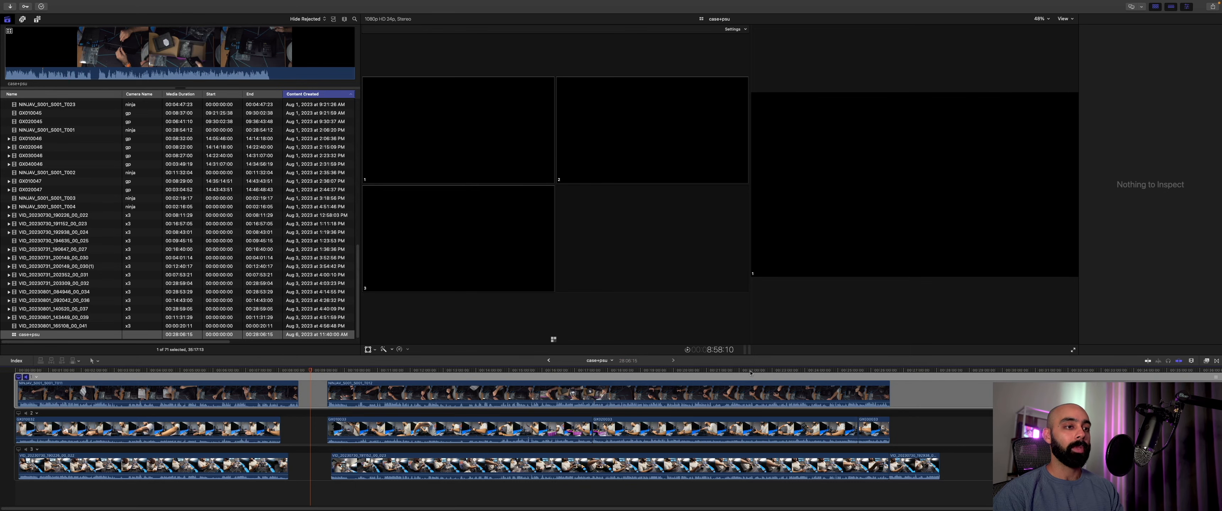
pyautogui.click(569, 372)
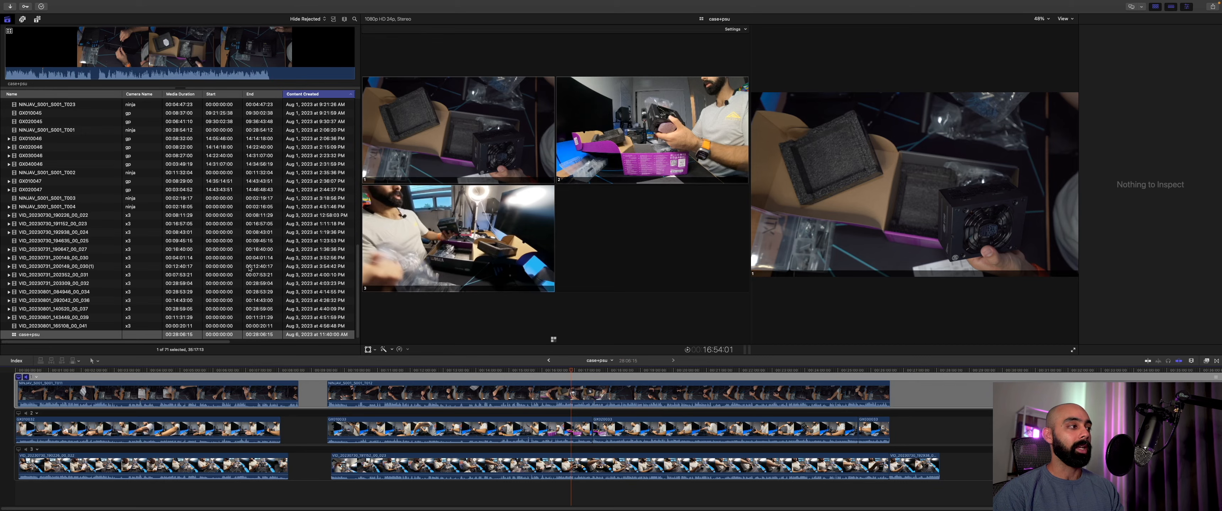
# Step: Open the 02.unboxing+psu+mobo project and add the case+psu multicam clip to its timeline directly after the unboxing clip
pyautogui.scroll(5, 82, 277)
pyautogui.scroll(10, 83, 276)
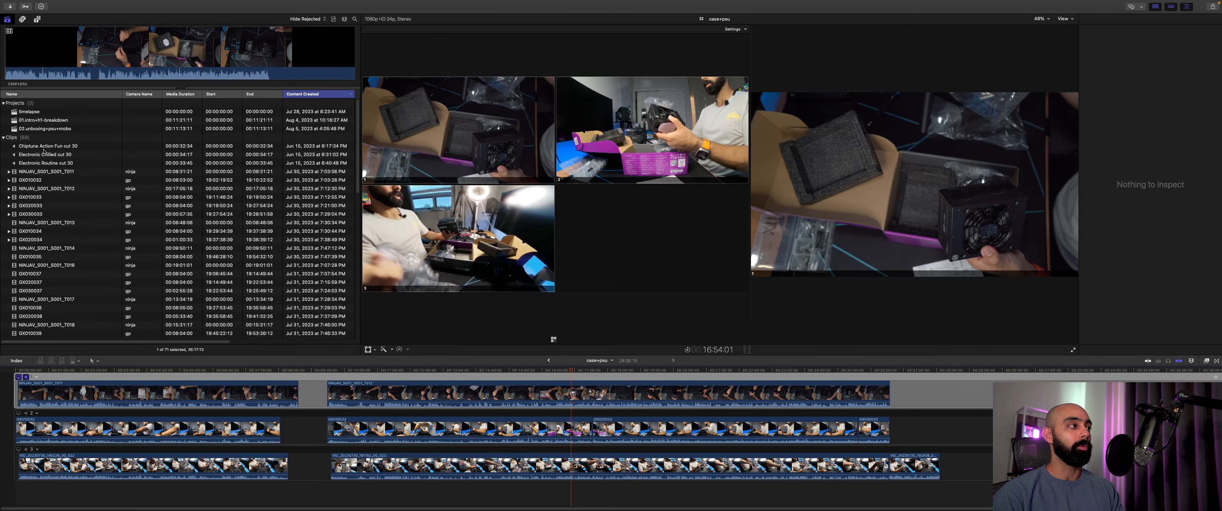
pyautogui.doubleClick(51, 130)
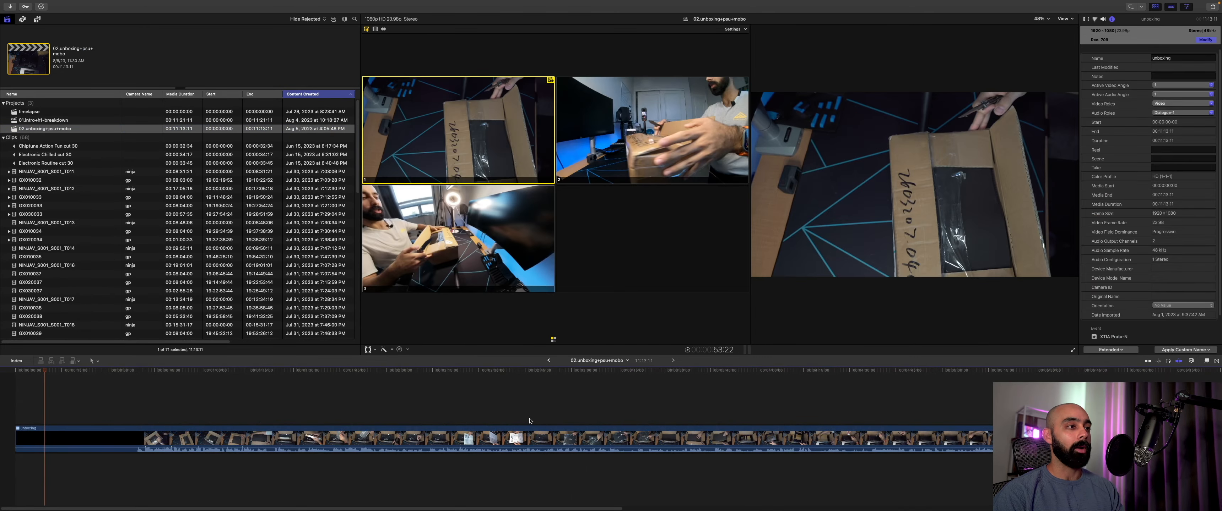
pyautogui.hscroll(15, 540, 423)
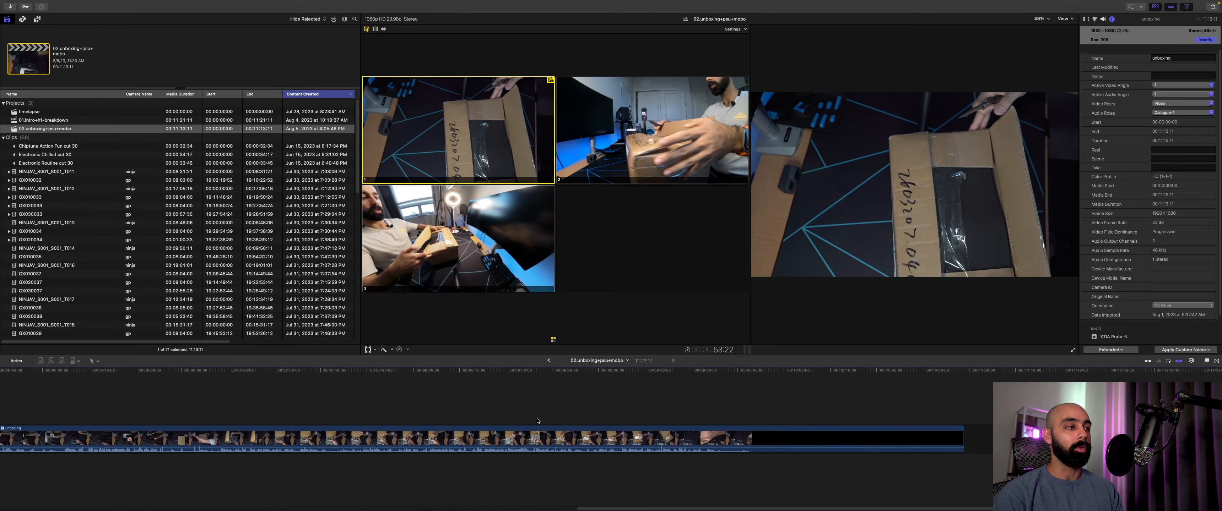
pyautogui.hscroll(-1, 538, 420)
pyautogui.click(724, 371)
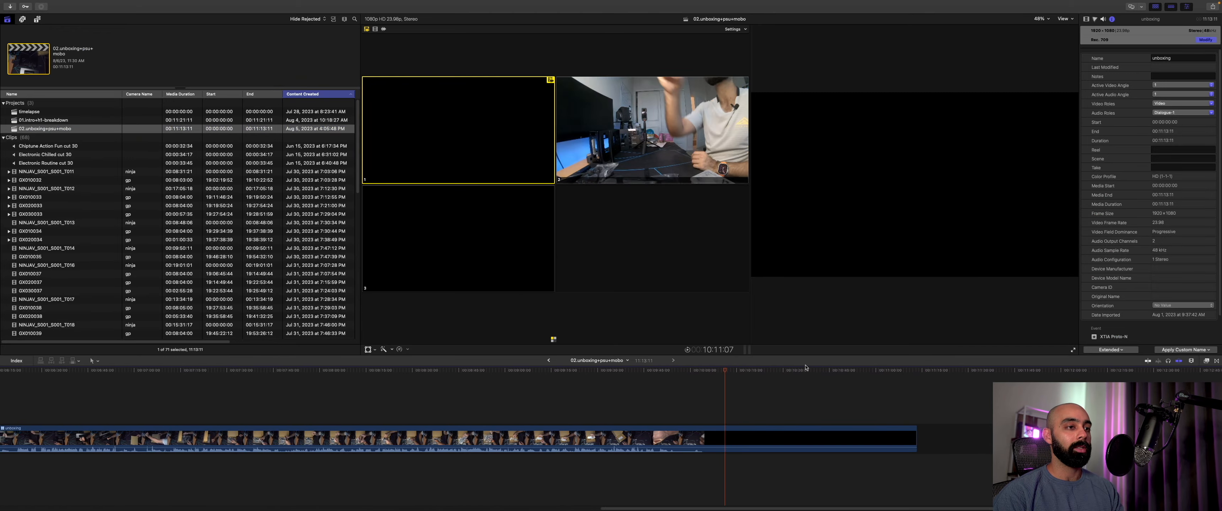
pyautogui.click(918, 371)
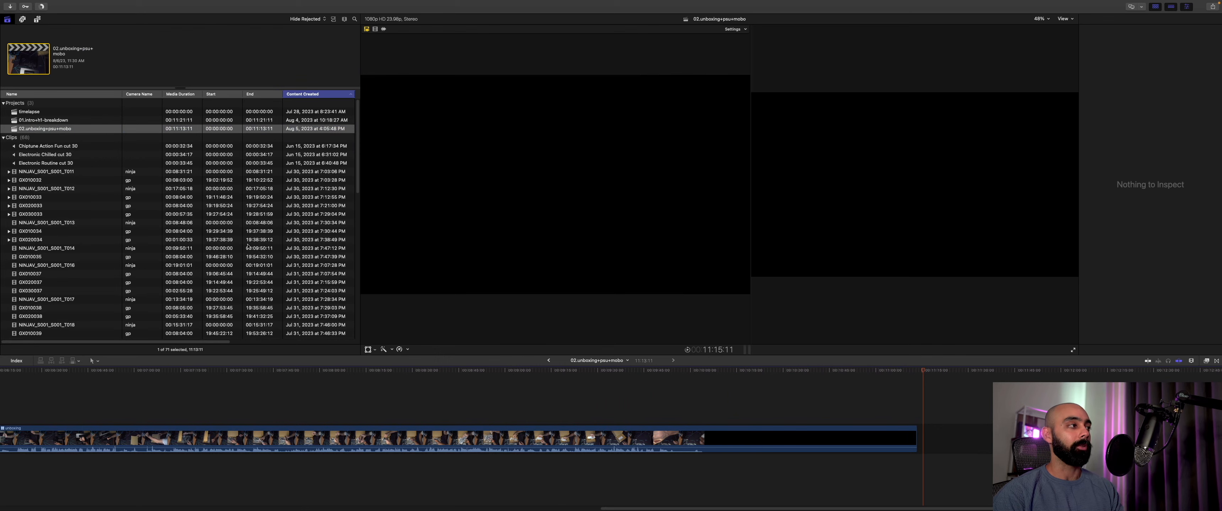
pyautogui.scroll(-15, 57, 206)
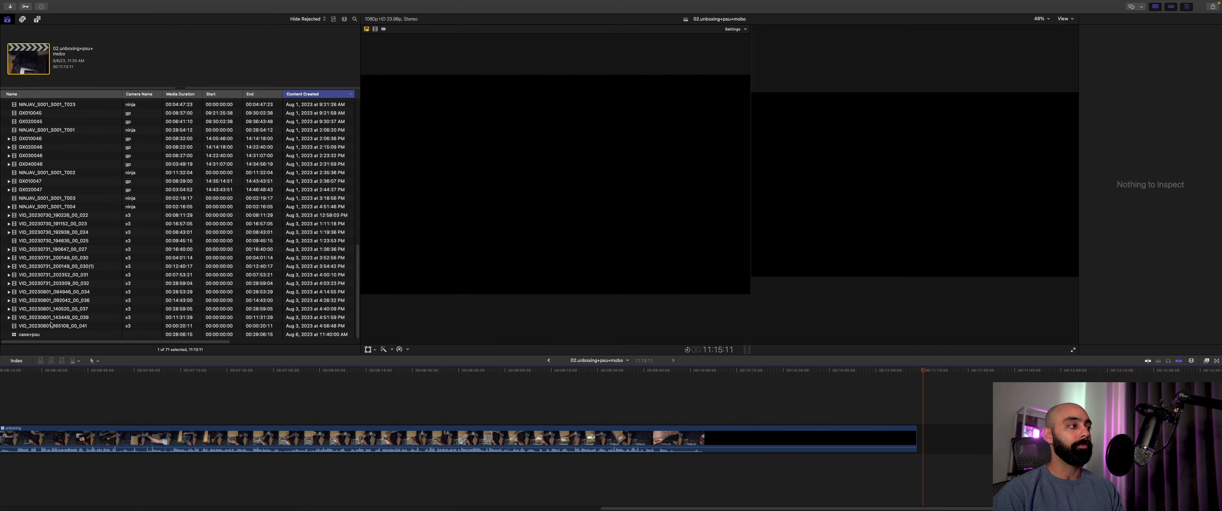
pyautogui.moveTo(34, 336); pyautogui.dragTo(918, 442)
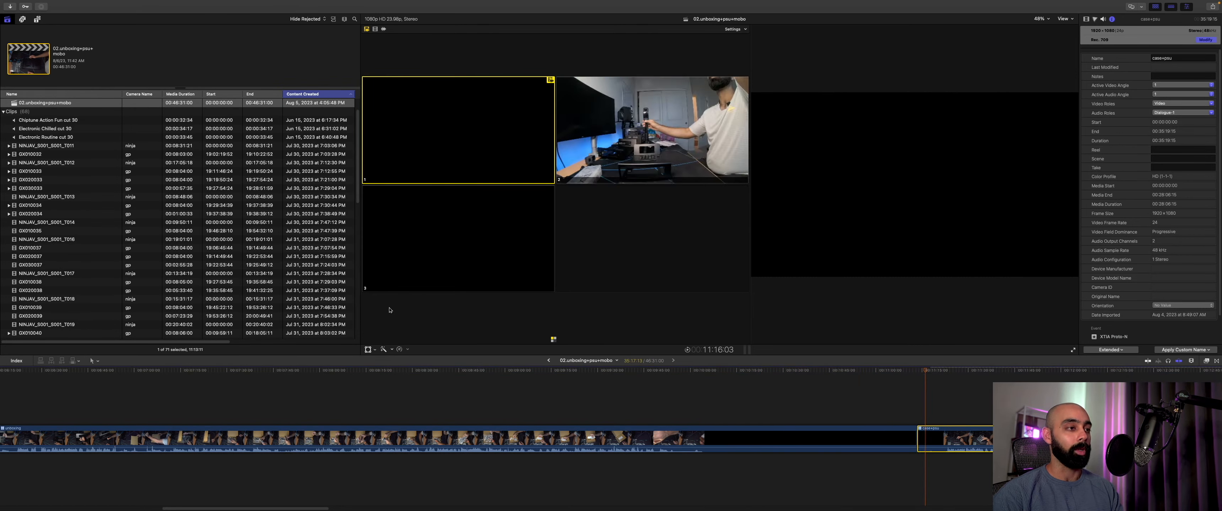
# Step: Remove the case+psu multicam clip from the clip list
pyautogui.scroll(-10, 77, 275)
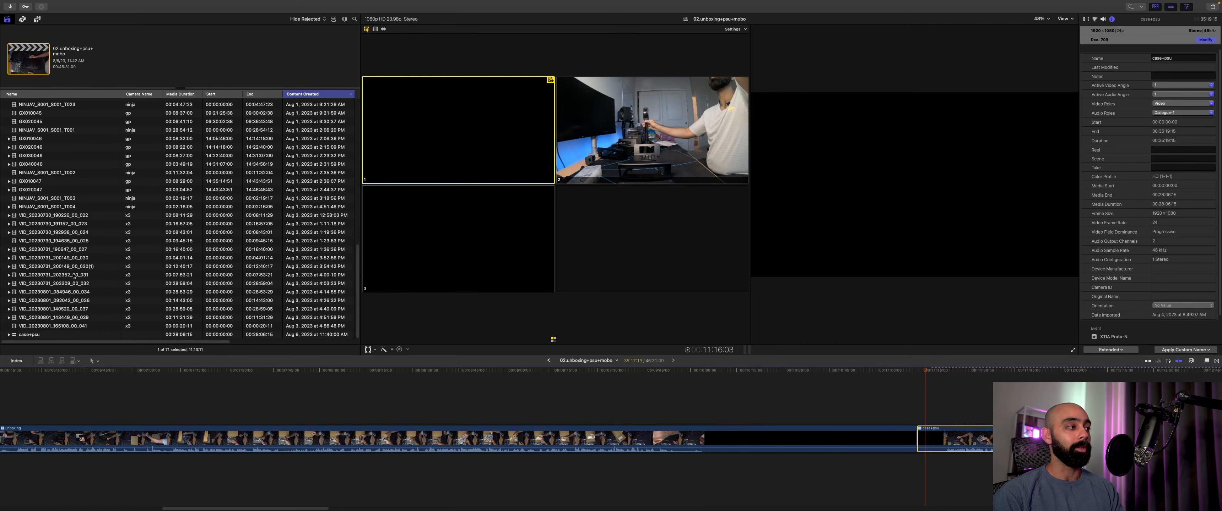
pyautogui.click(44, 336)
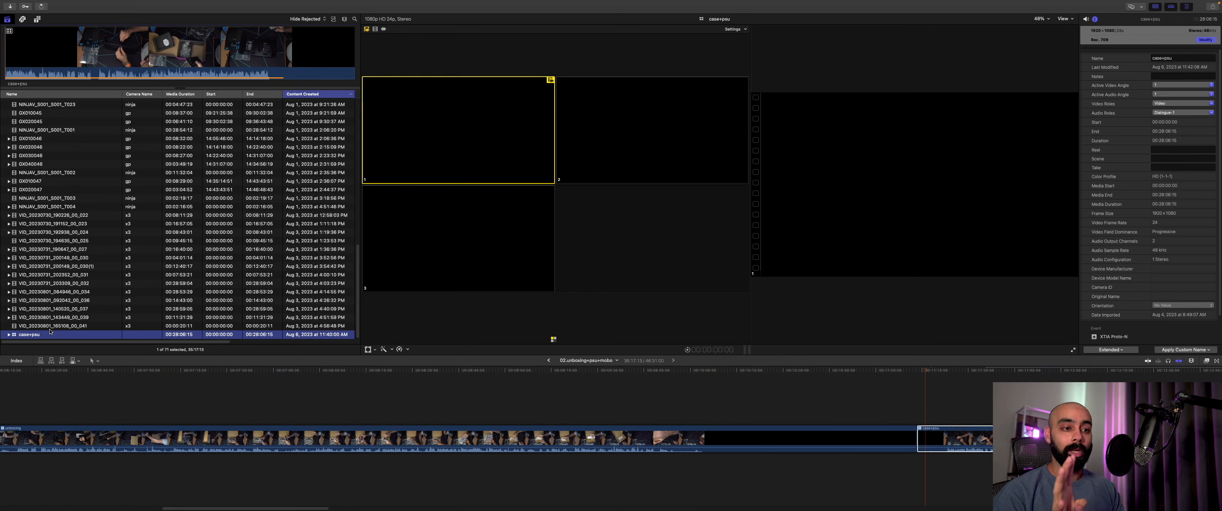
pyautogui.press('BackSpace')
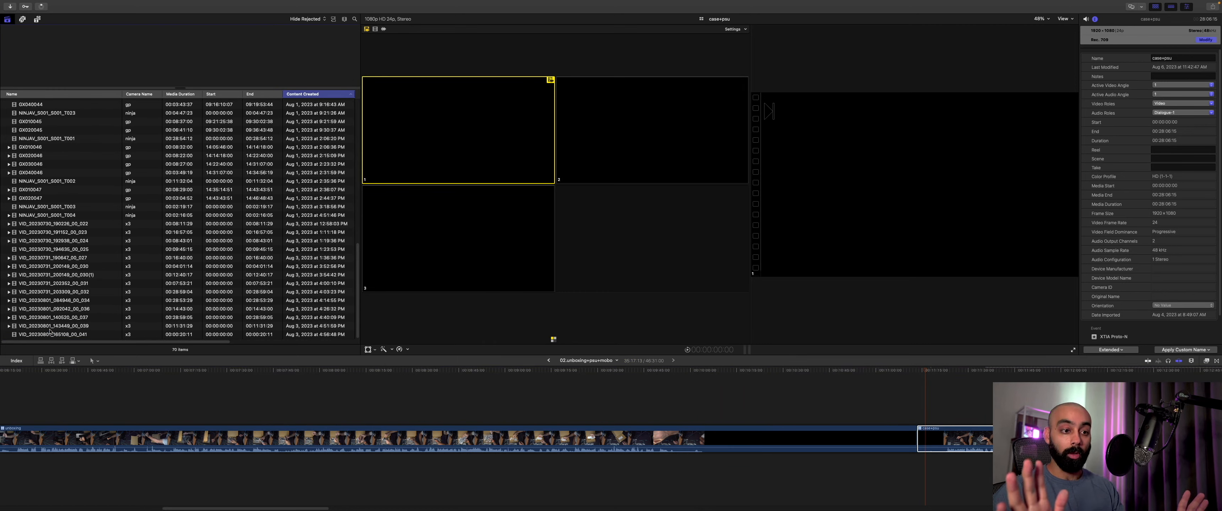
# Step: Reject all favorited clips from the ninja, gp and x3 cameras, and return the clip filter to Hide Rejected
pyautogui.click(279, 148)
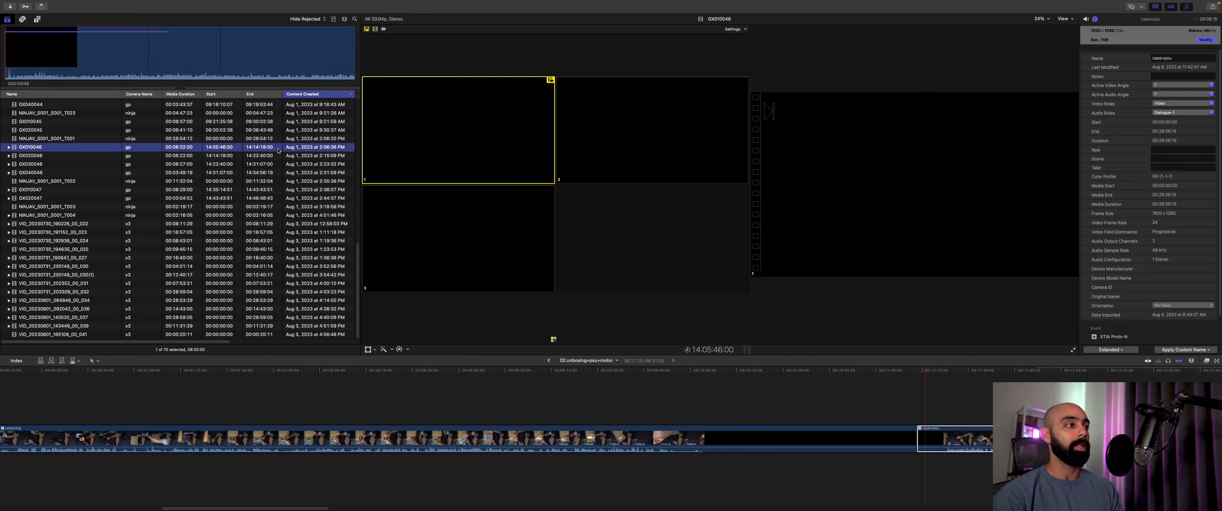
pyautogui.hotkey('ctrl', 'f')
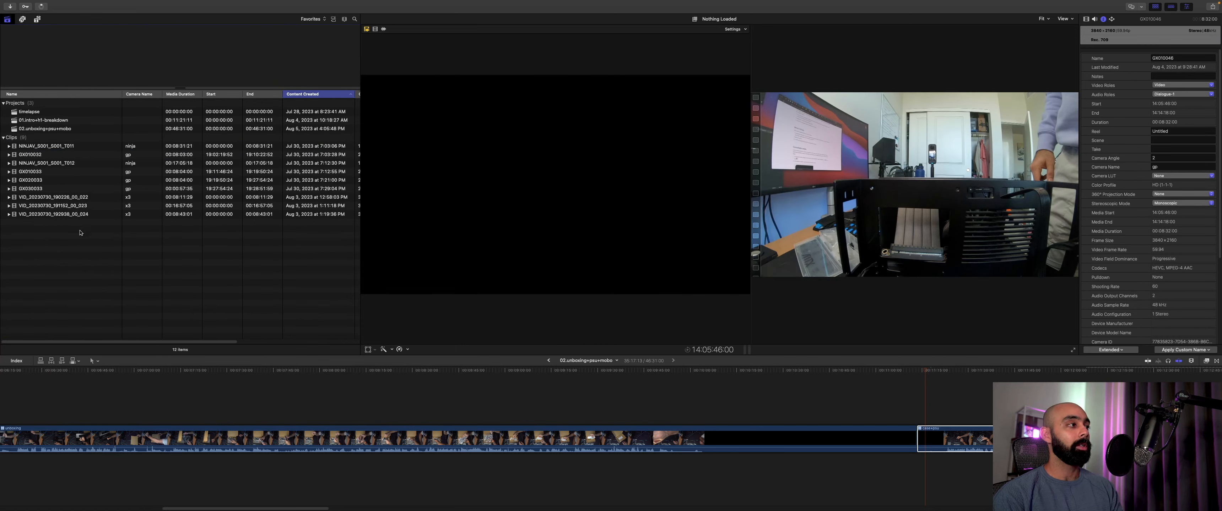
pyautogui.moveTo(80, 233); pyautogui.dragTo(30, 143)
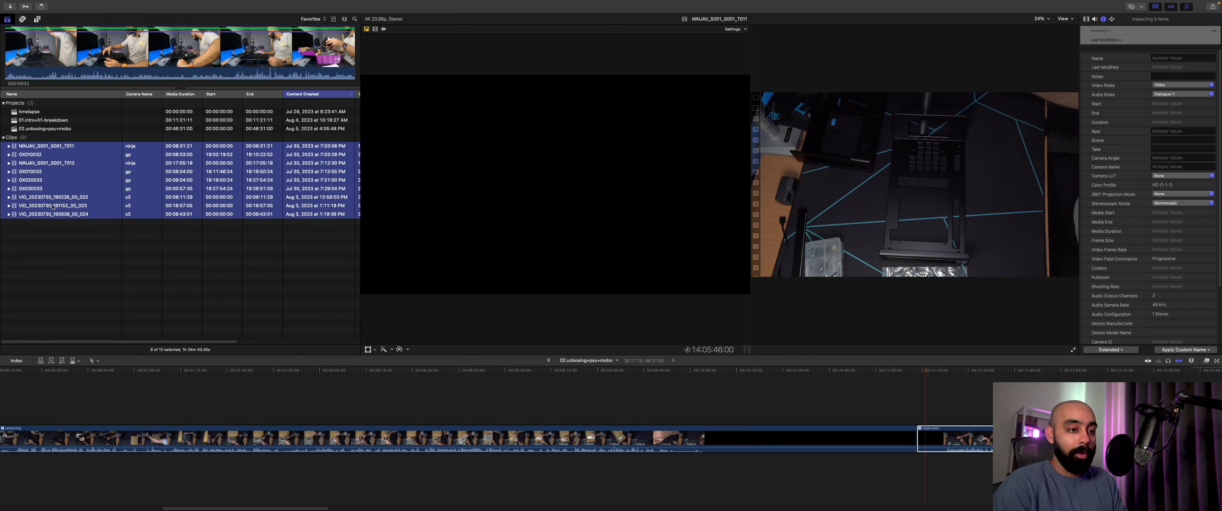
pyautogui.press('Delete')
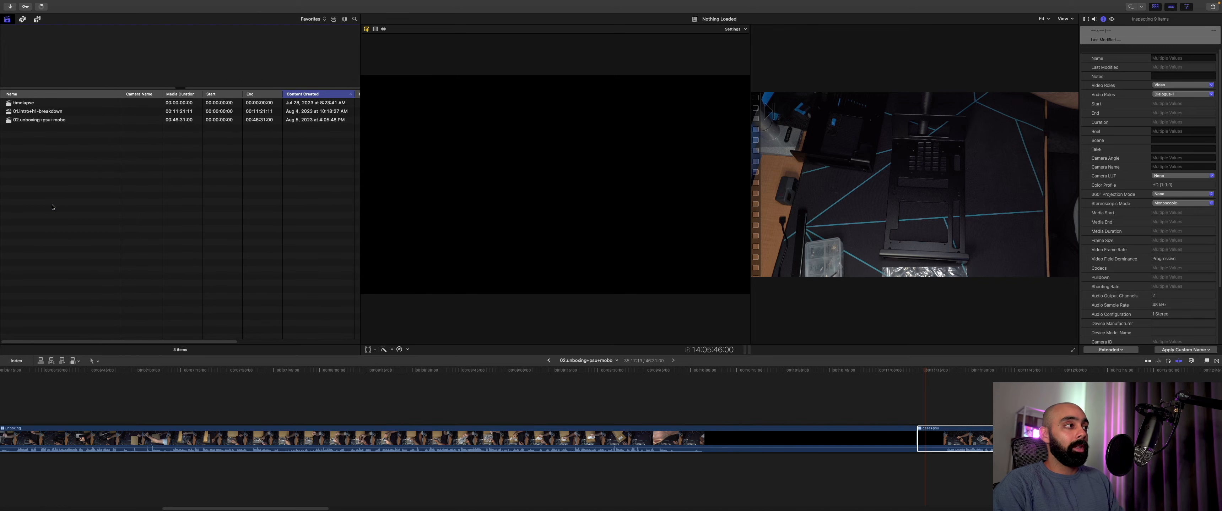
pyautogui.click(310, 23)
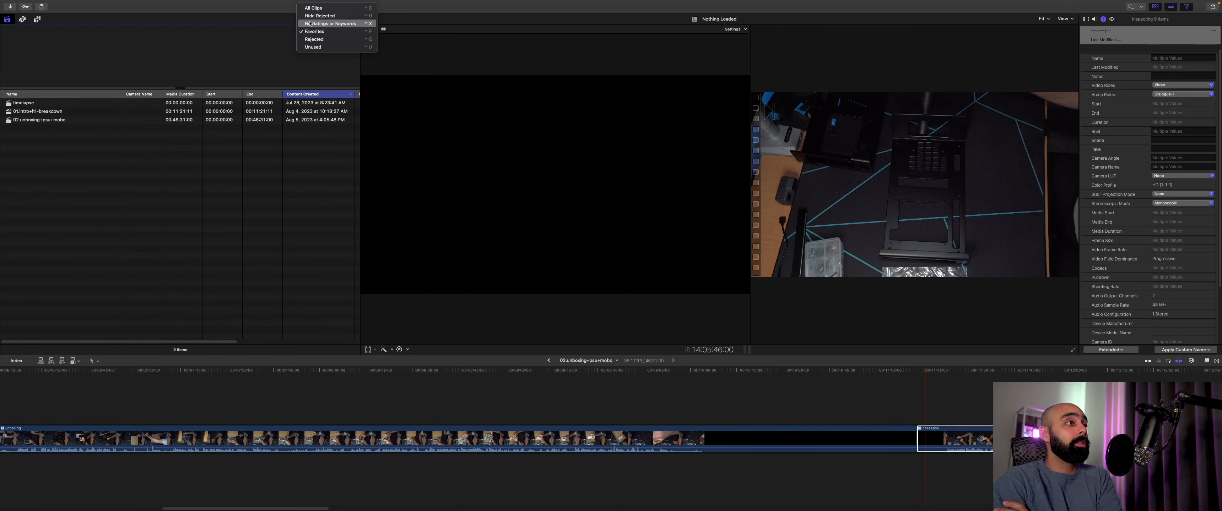
pyautogui.click(312, 17)
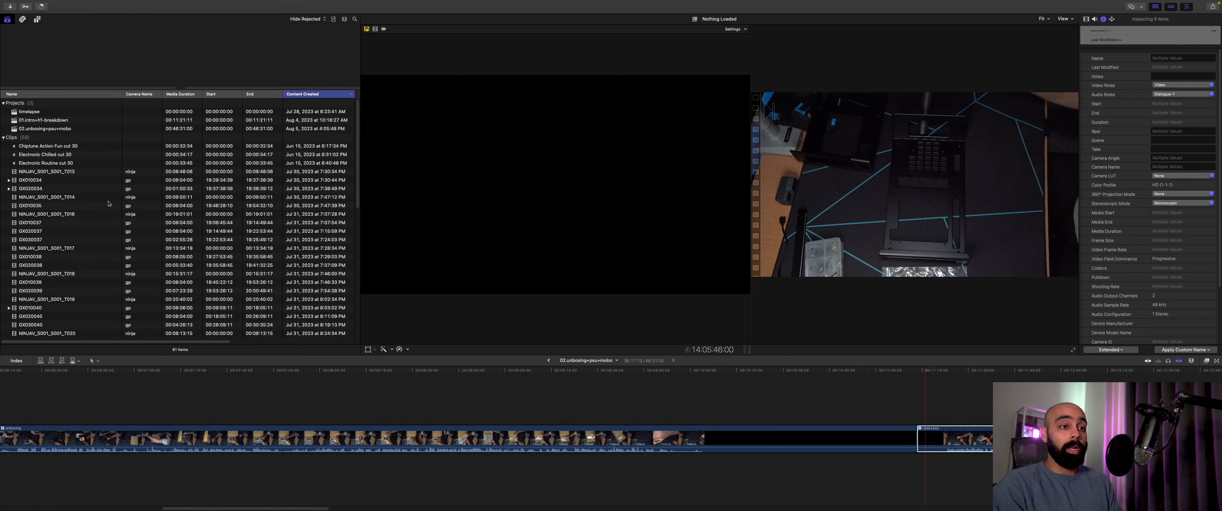
# Step: Look over the unboxing and case+psu multicam clips along the project timeline
pyautogui.hscroll(15, 763, 404)
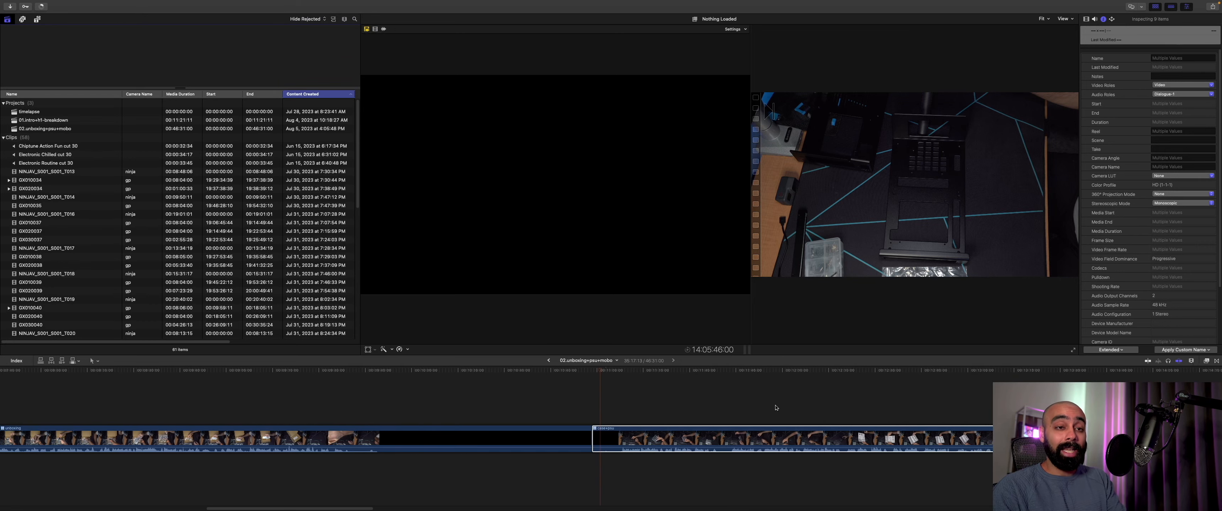
pyautogui.hscroll(10, 775, 408)
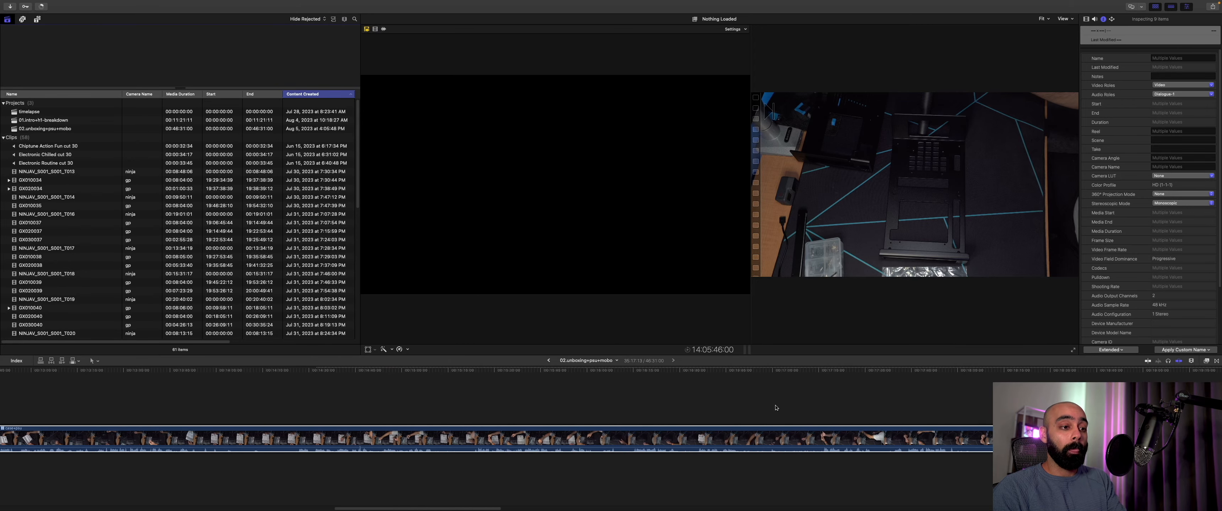
pyautogui.hscroll(-12, 773, 408)
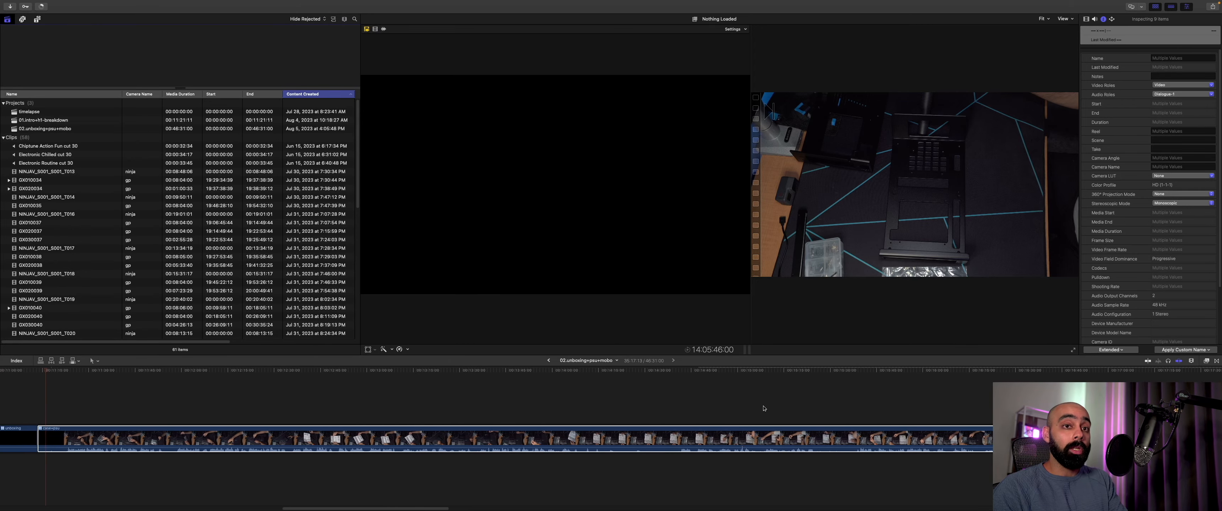
pyautogui.hscroll(-15, 314, 474)
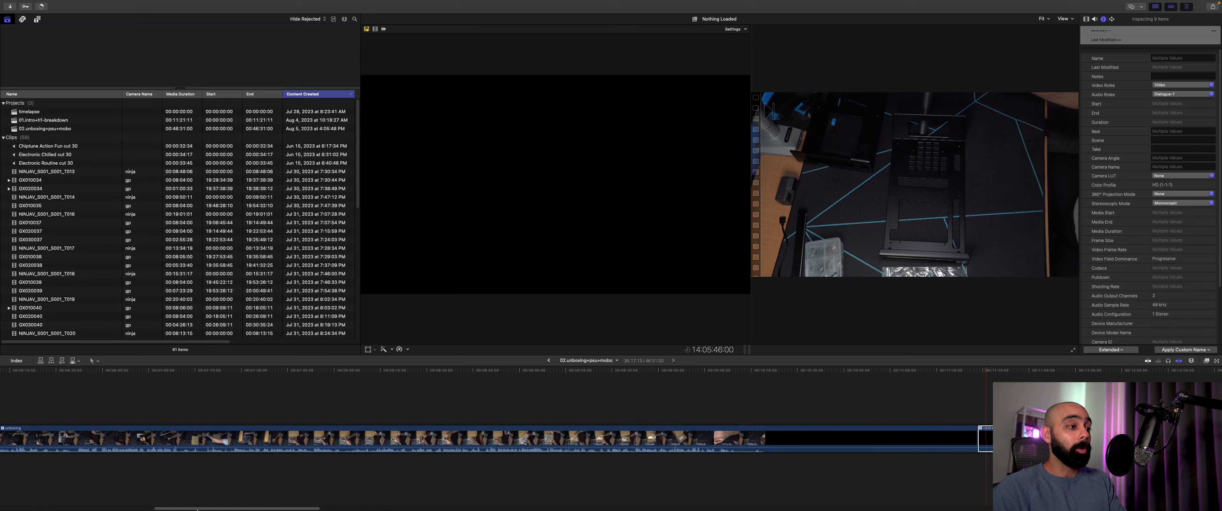
pyautogui.click(40, 370)
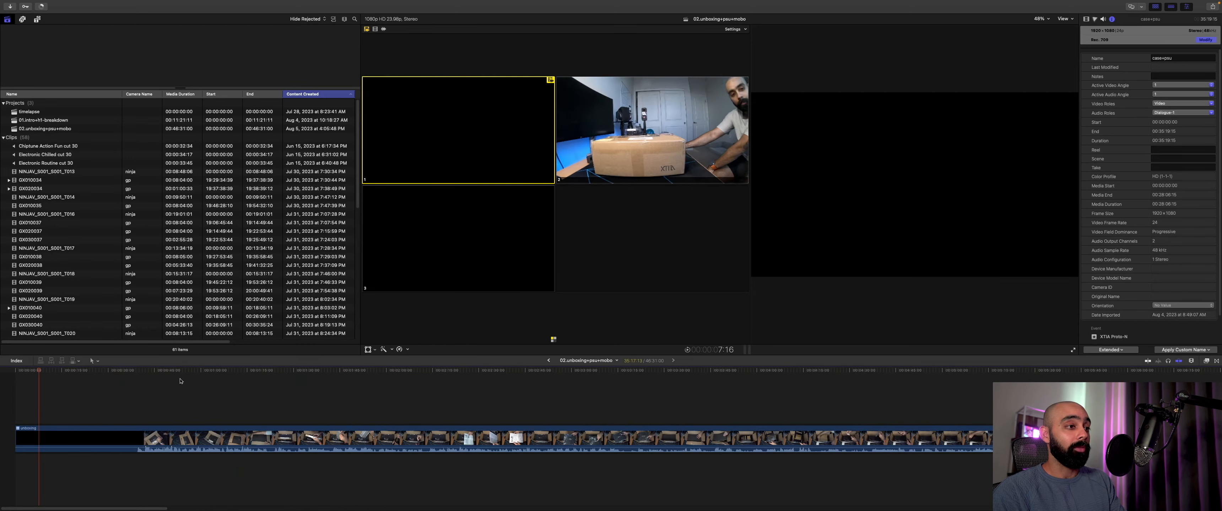
pyautogui.hscroll(10, 656, 396)
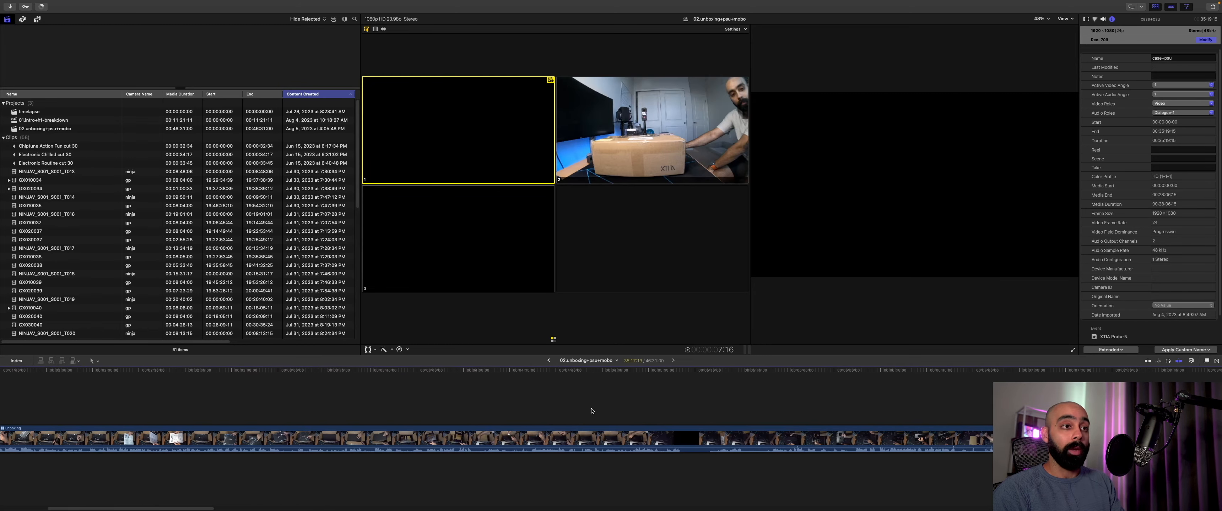
pyautogui.hscroll(8, 612, 414)
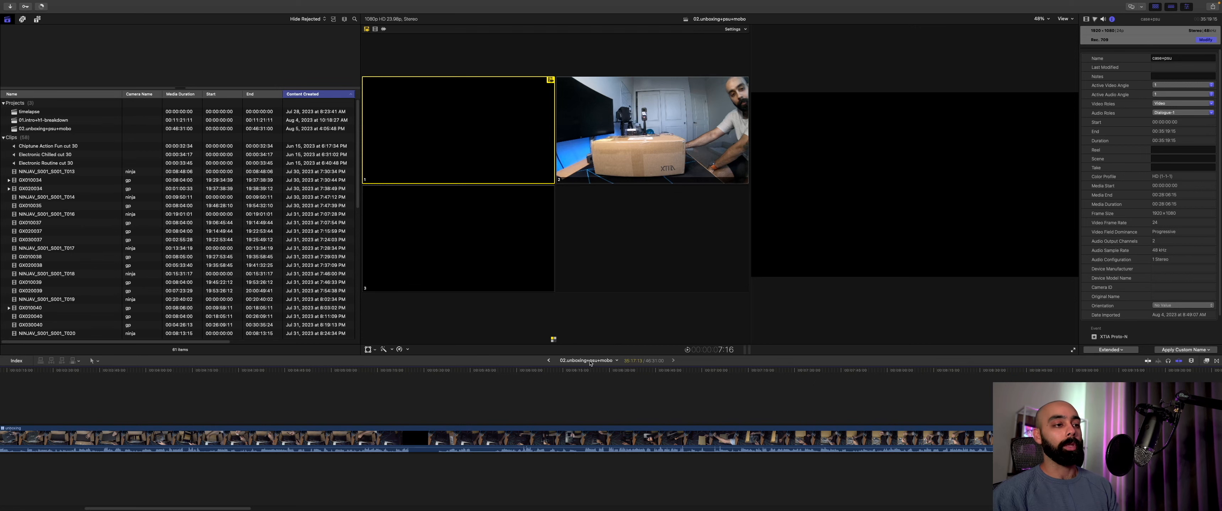
pyautogui.hscroll(-5, 569, 394)
pyautogui.hscroll(-10, 564, 381)
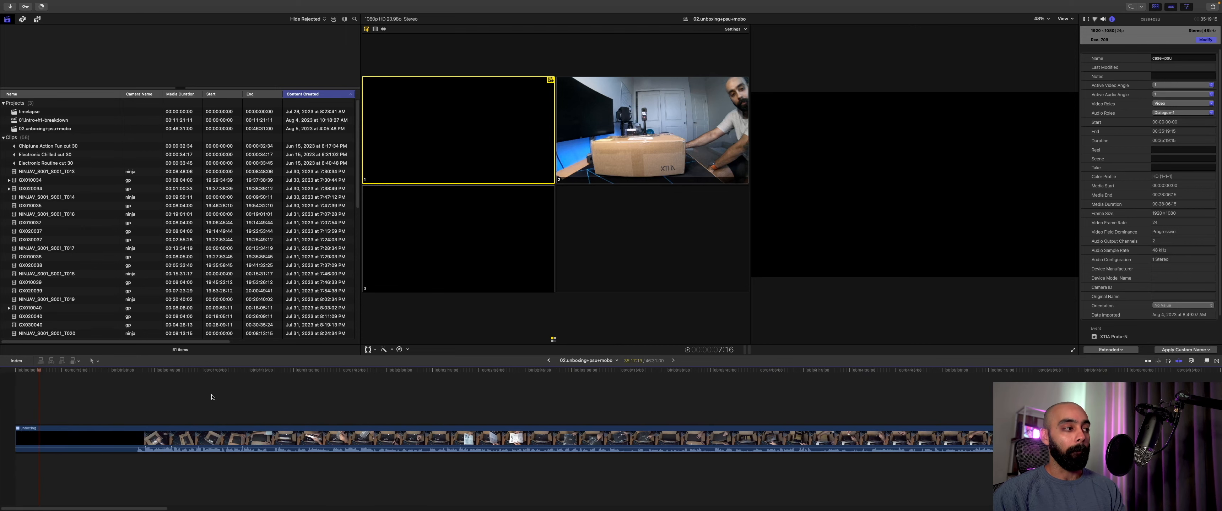
# Step: Switch the unboxing clip to its second angle from the timeline start, and enable both video and audio for angle switching
pyautogui.click(15, 371)
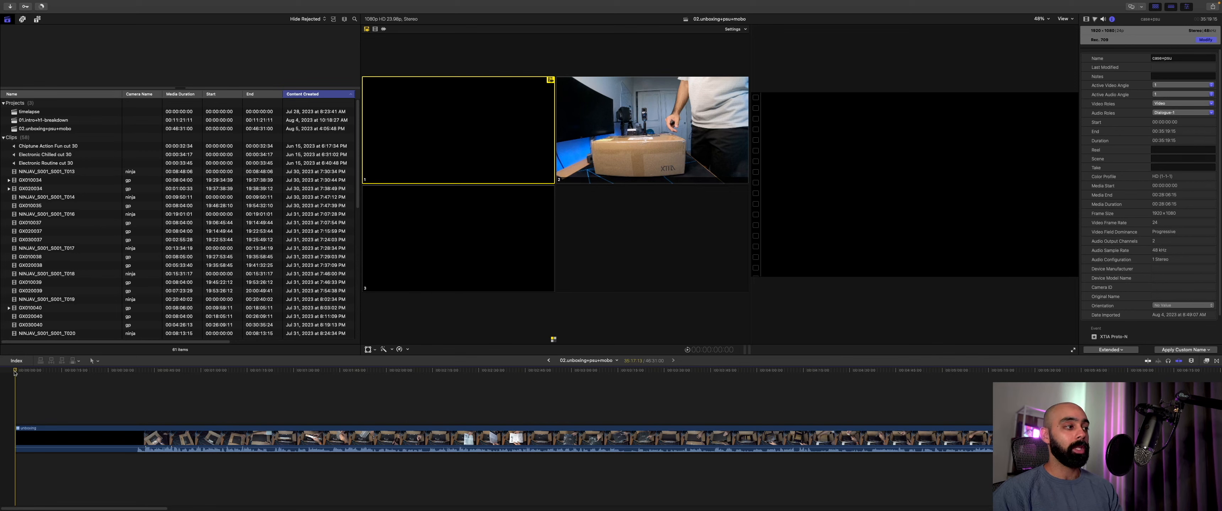
pyautogui.click(598, 122)
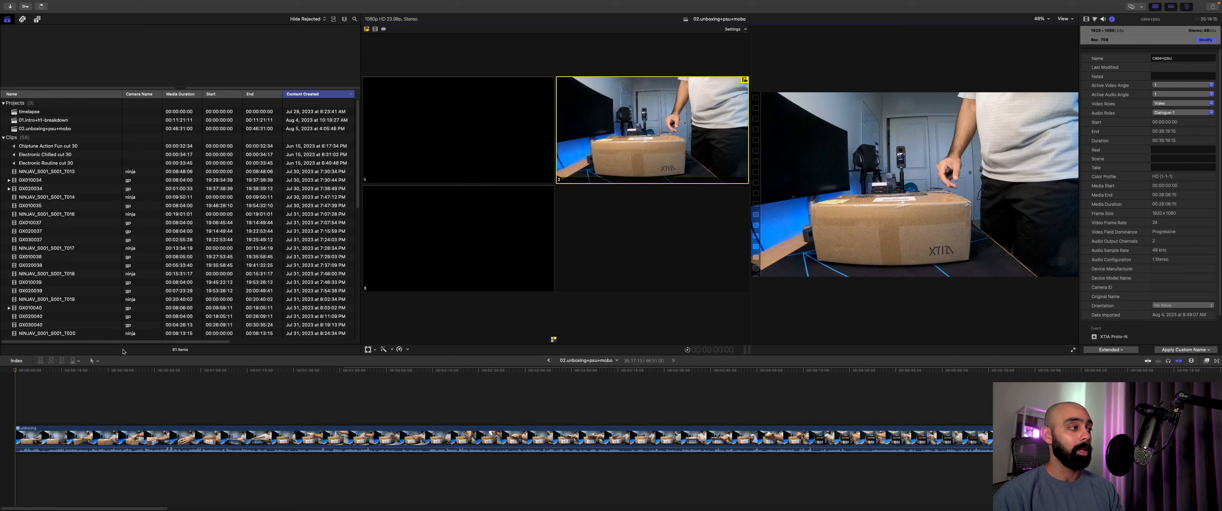
pyautogui.click(98, 361)
pyautogui.click(100, 368)
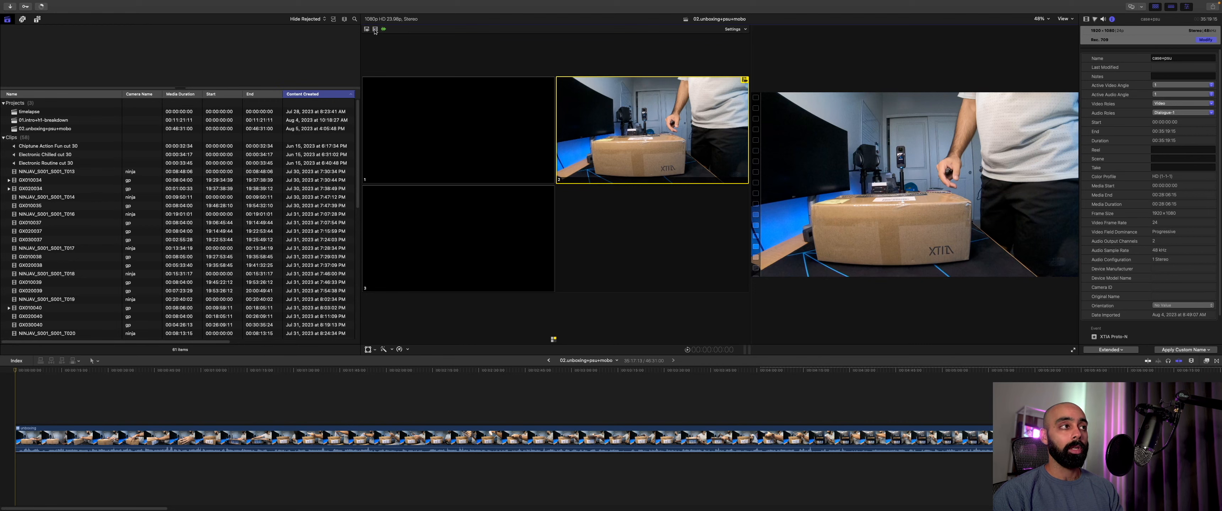
pyautogui.click(367, 30)
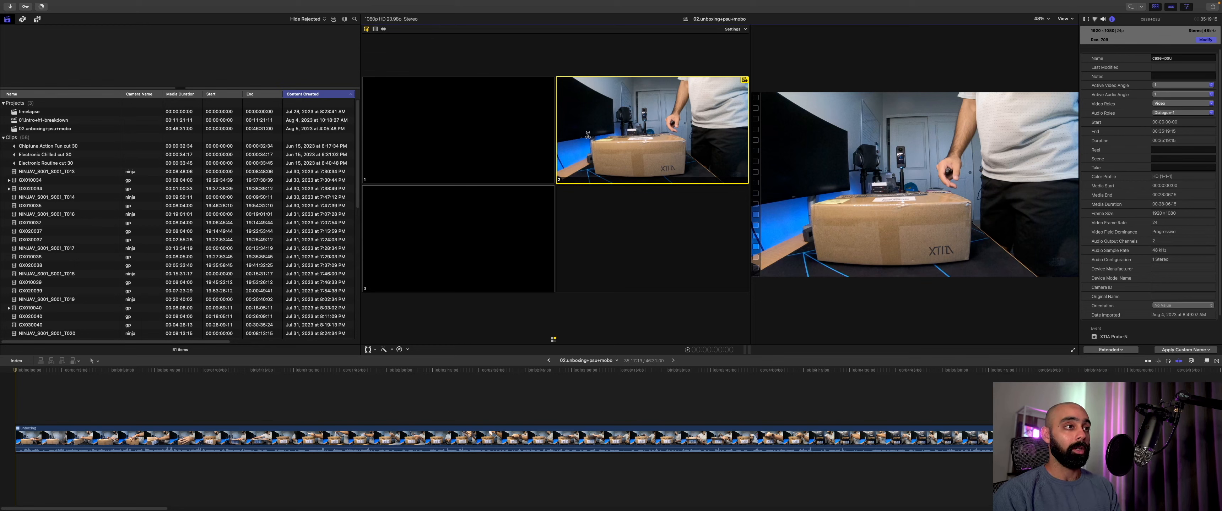
# Step: Switch the unboxing clip through its three camera angles and return it to the second angle
pyautogui.click(526, 134)
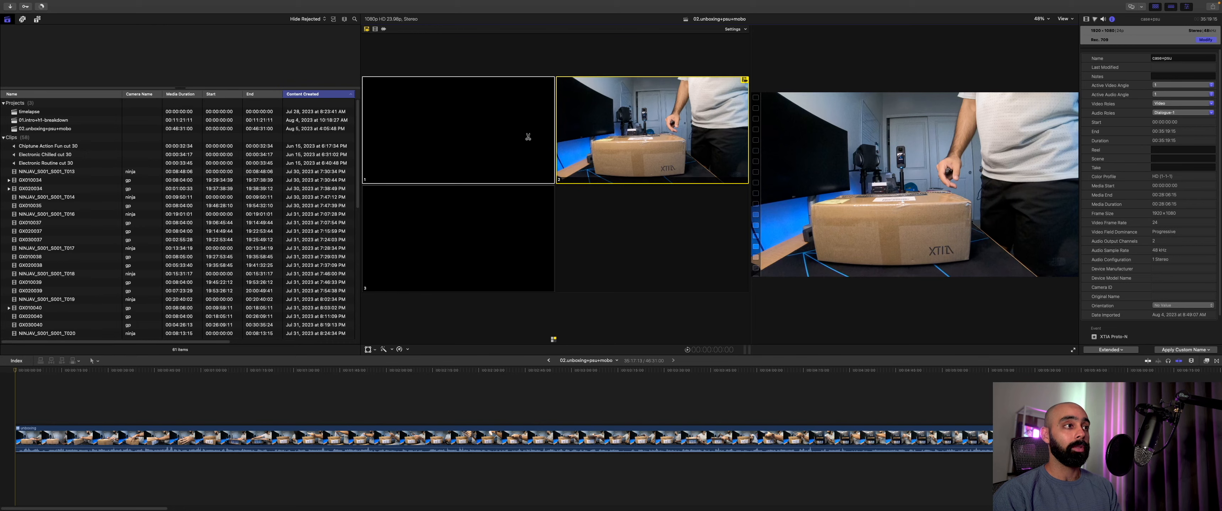
pyautogui.click(507, 216)
pyautogui.click(560, 134)
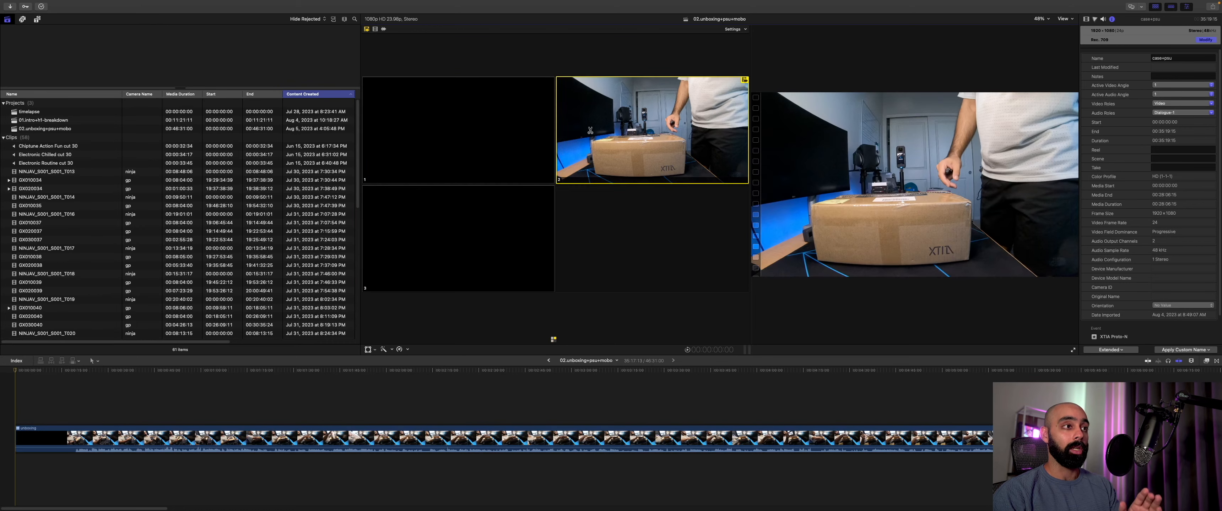
pyautogui.click(513, 129)
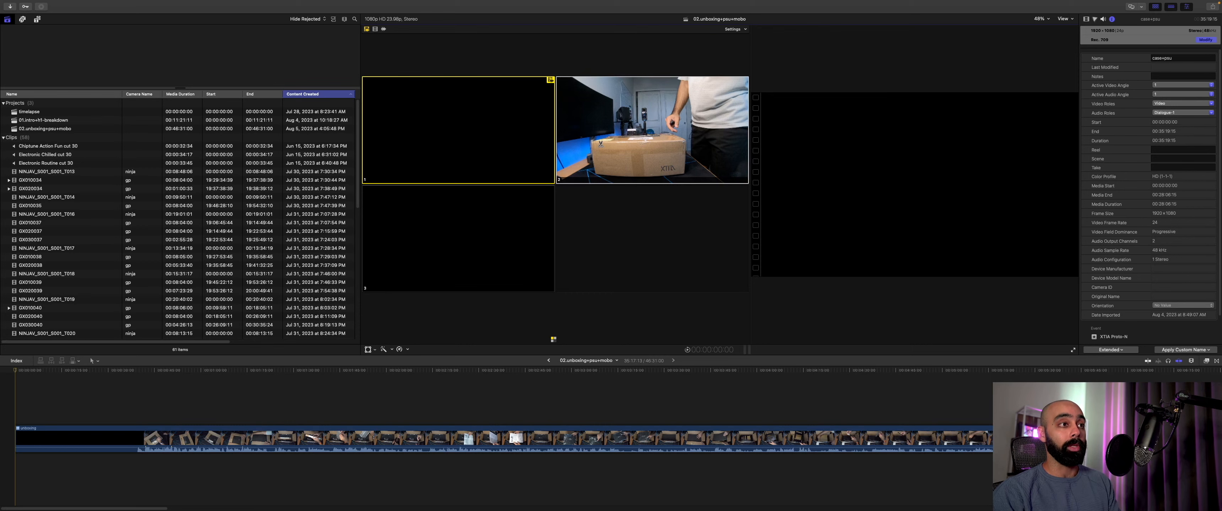
pyautogui.click(581, 149)
pyautogui.click(457, 170)
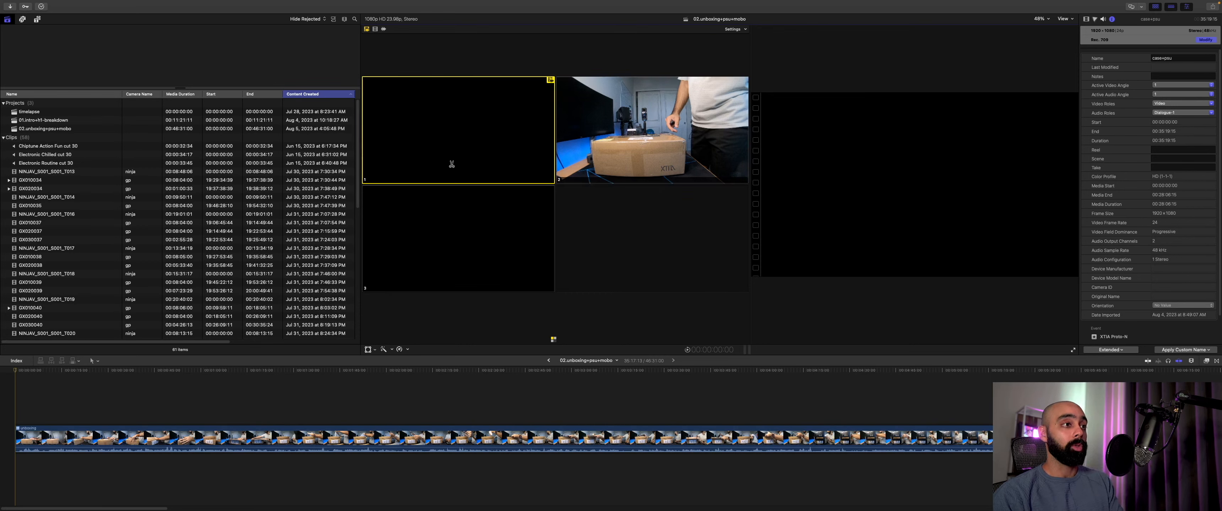
pyautogui.click(458, 218)
pyautogui.click(577, 153)
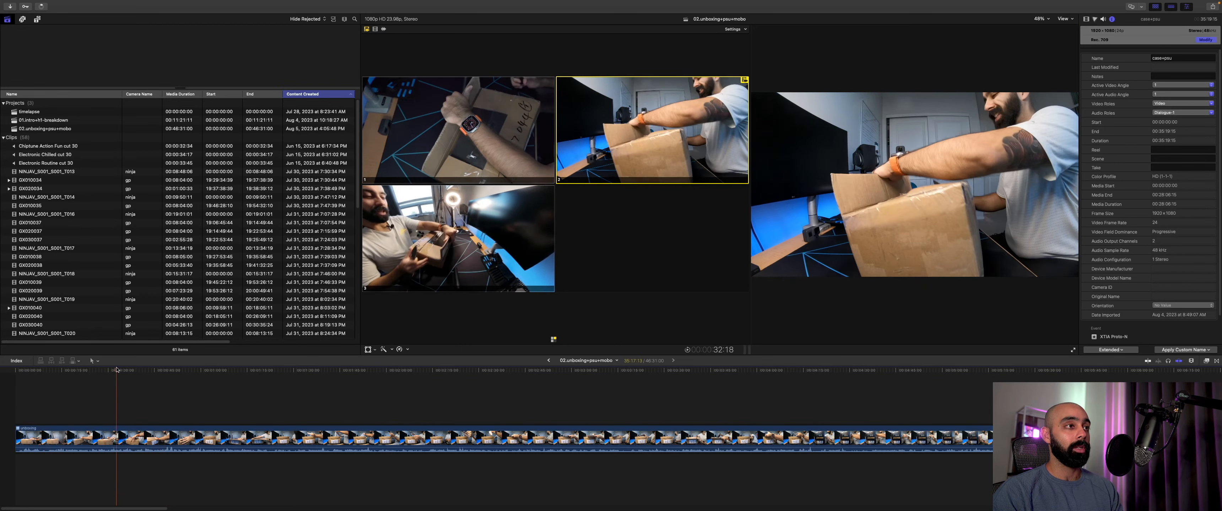
# Step: Play back the opening of the unboxing clip and place the playhead at 12:15 as its new starting point
pyautogui.press('space')
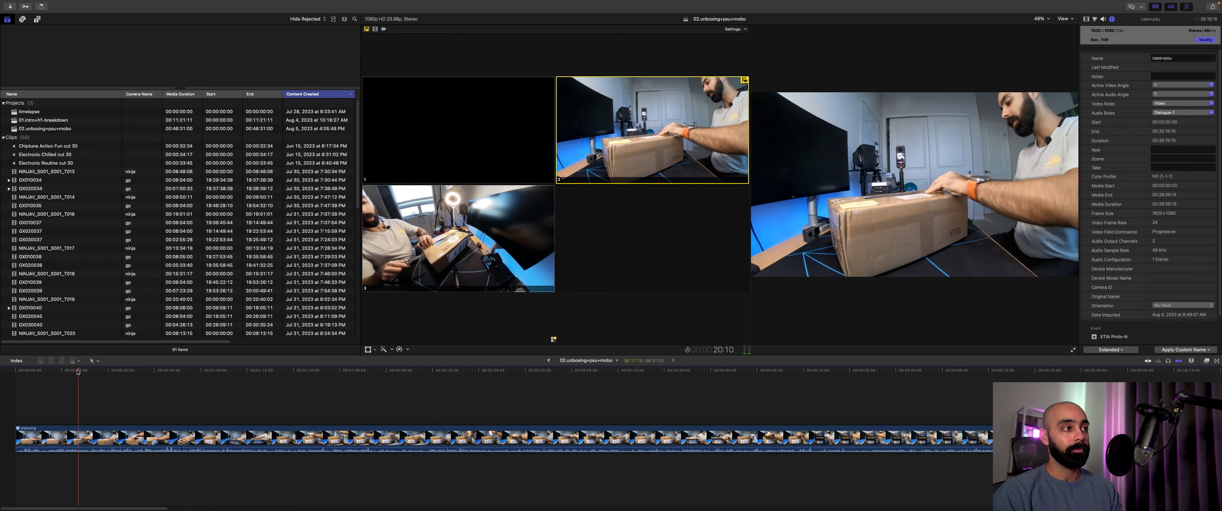
pyautogui.press('XF86AudioRaiseVolume')
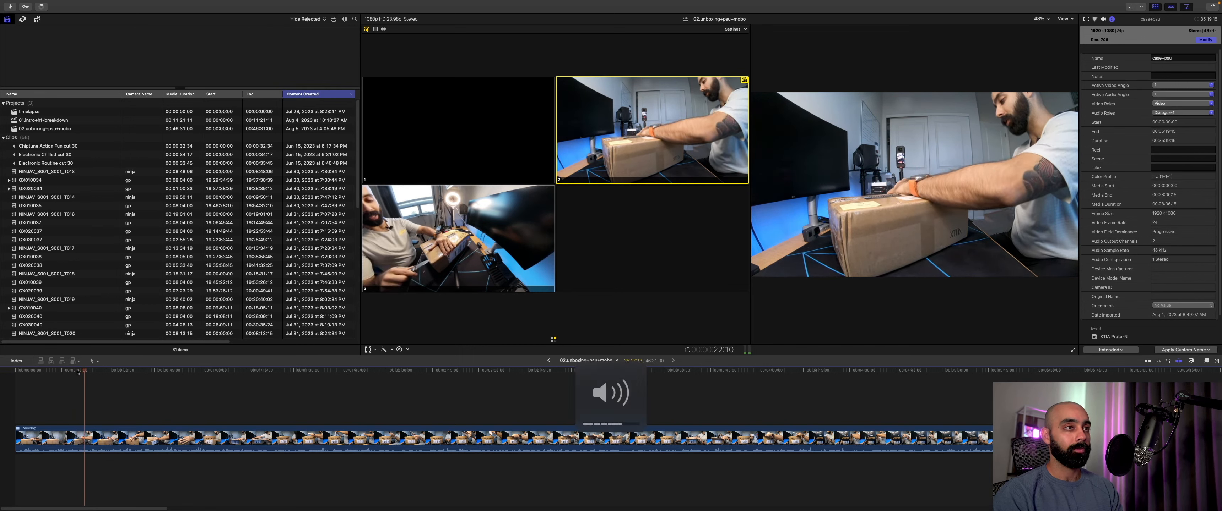
pyautogui.click(57, 373)
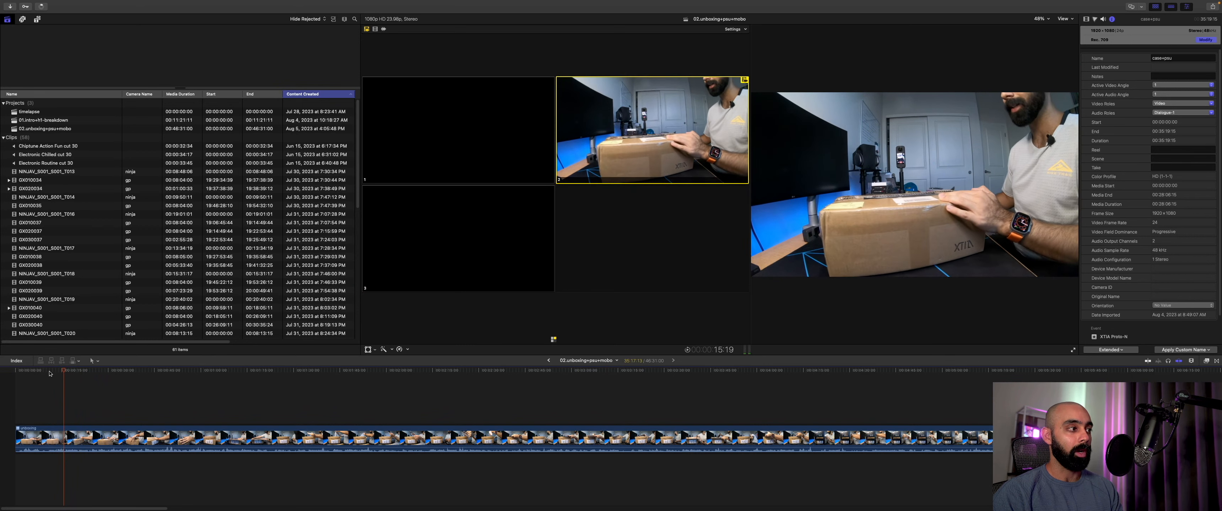
pyautogui.click(49, 373)
pyautogui.click(41, 373)
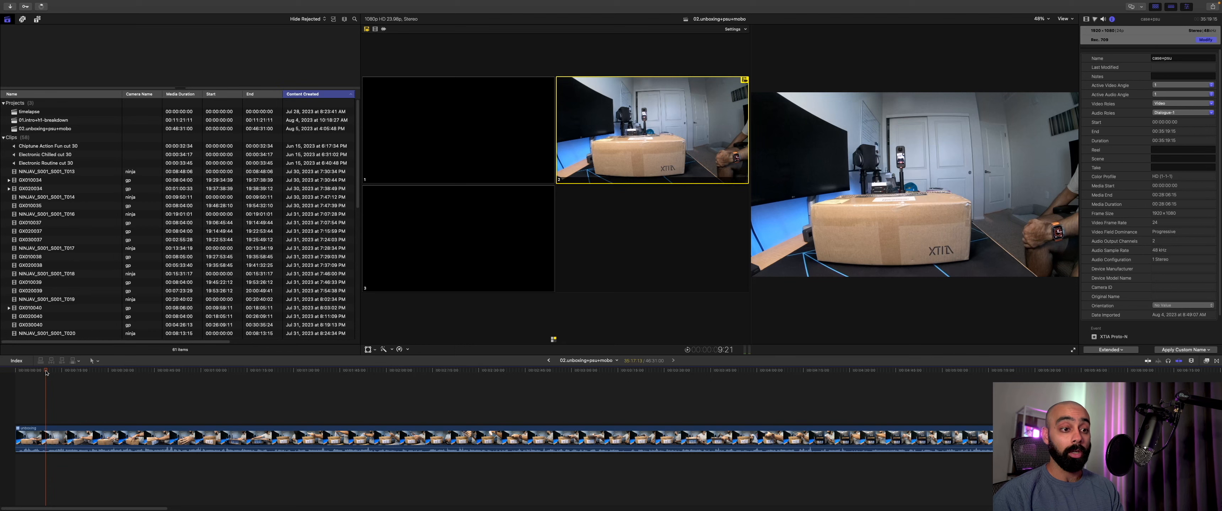
pyautogui.press('space')
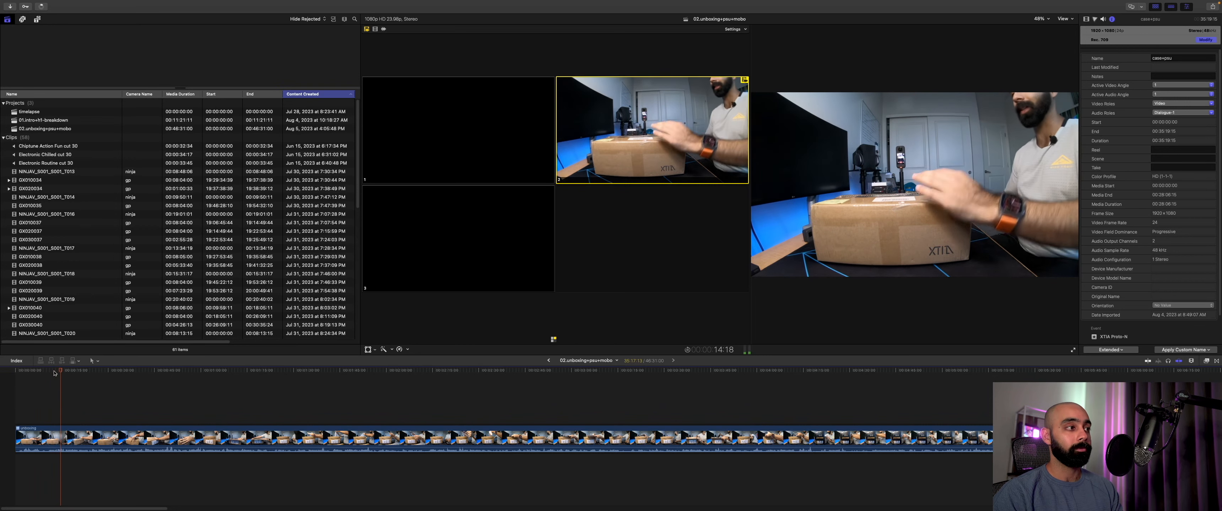
pyautogui.click(54, 373)
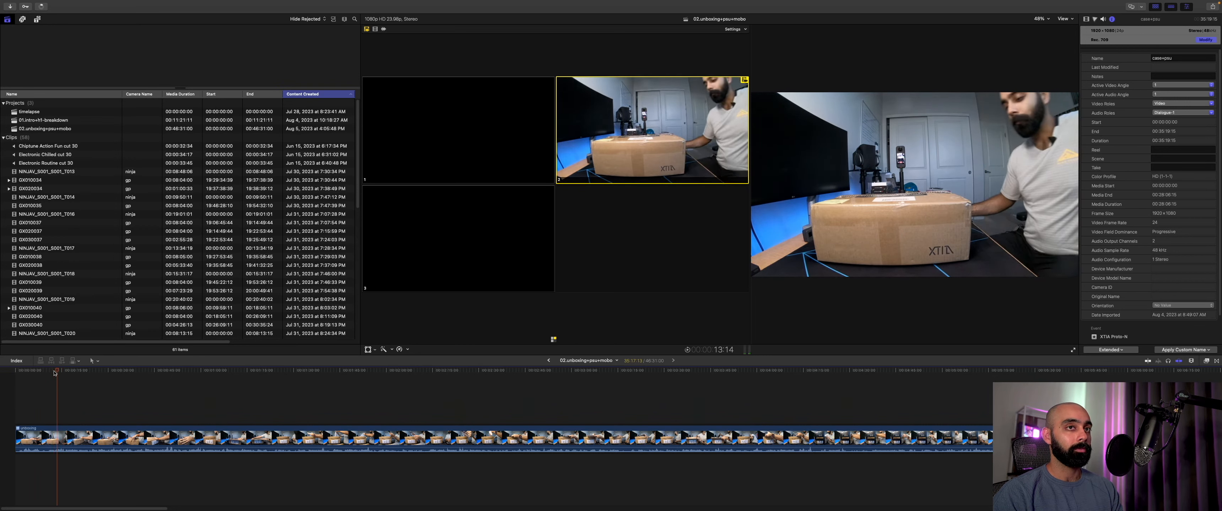
pyautogui.click(54, 373)
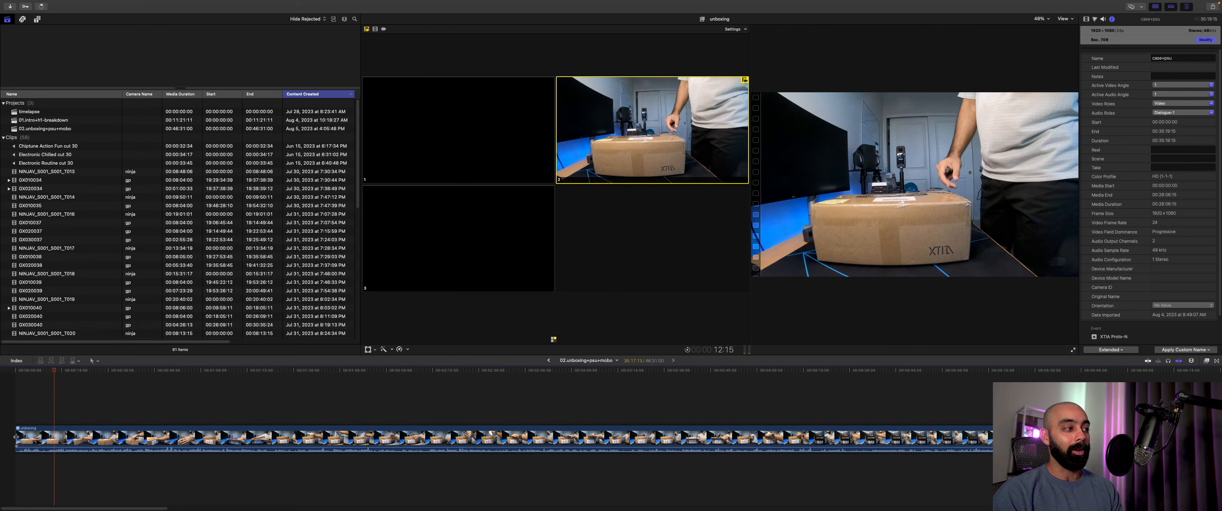
# Step: Trim the beginning of the unboxing clip up to the playhead at 12:15, keeping the angle viewer shown
pyautogui.moveTo(17, 439)
pyautogui.mouseDown()
pyautogui.moveTo(54, 437)
pyautogui.moveTo(1, 438)
pyautogui.mouseUp()
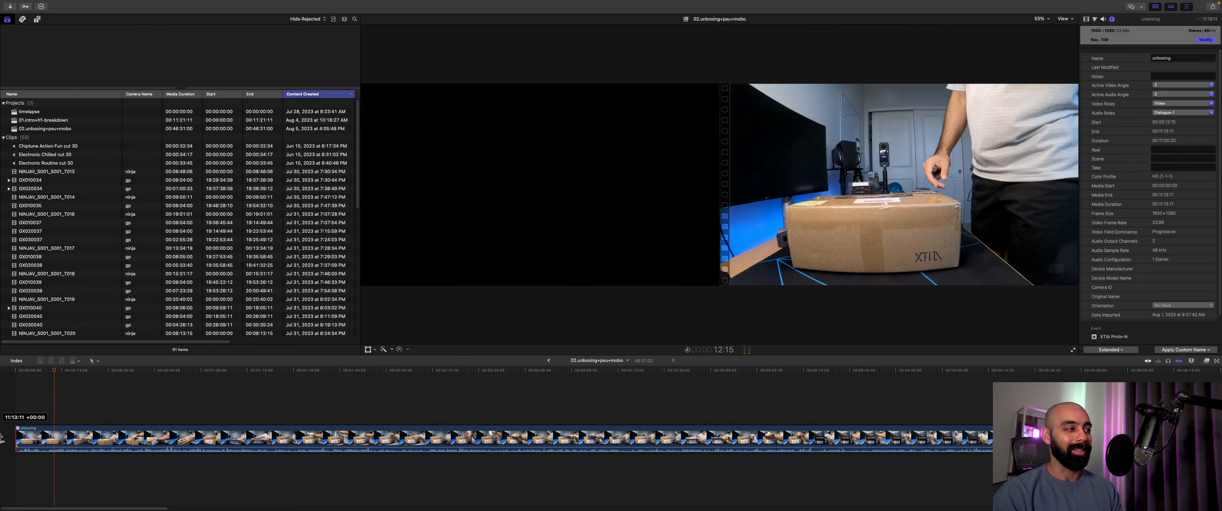
pyautogui.press('shift+super+7')
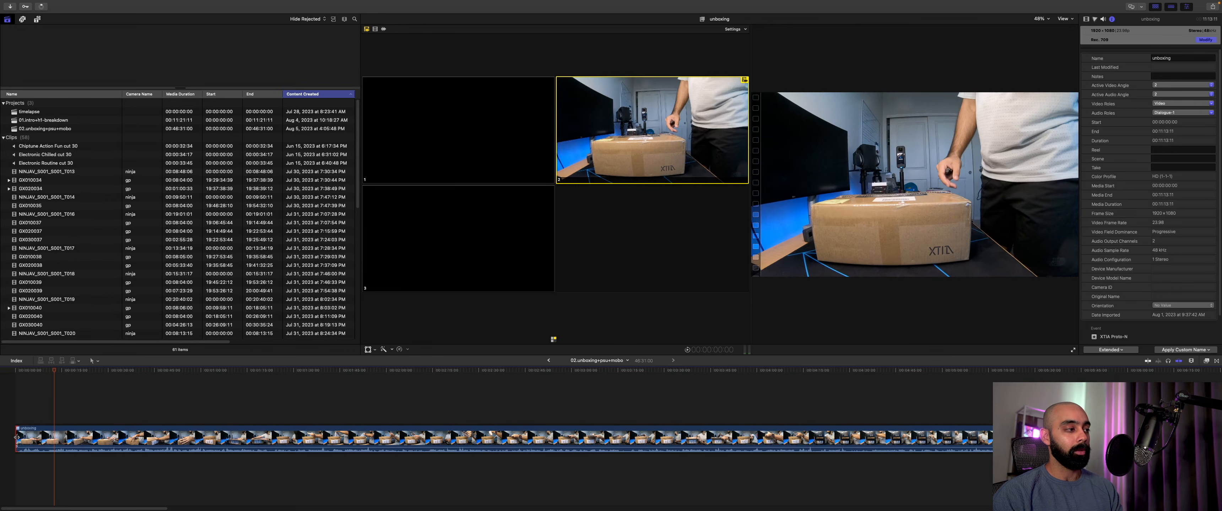
pyautogui.moveTo(16, 438); pyautogui.dragTo(56, 437)
pyautogui.press('super+shift+7')
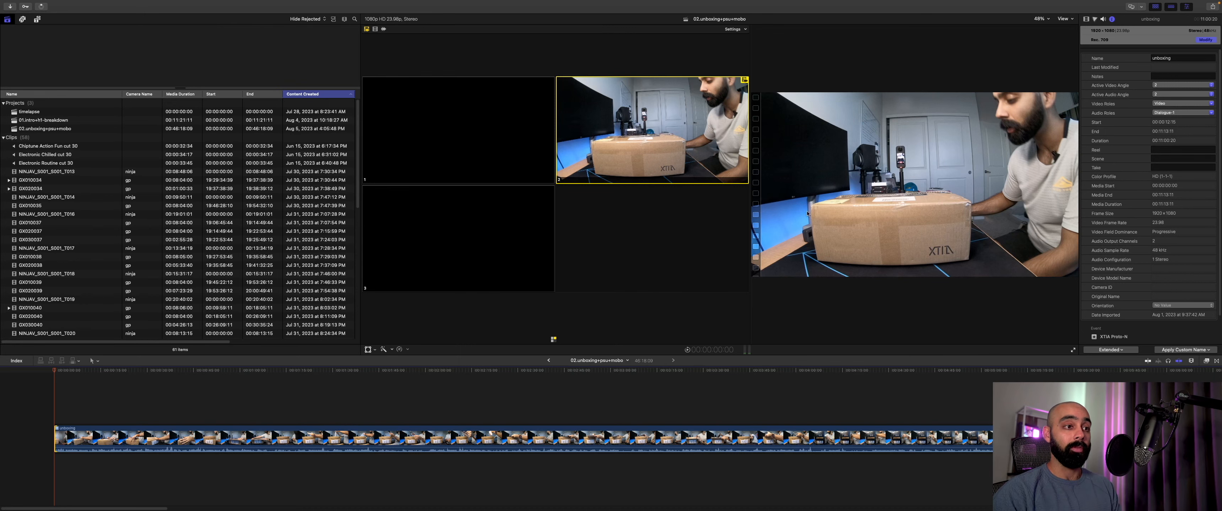
pyautogui.hscroll(5, 772, 398)
pyautogui.hscroll(-5, 769, 401)
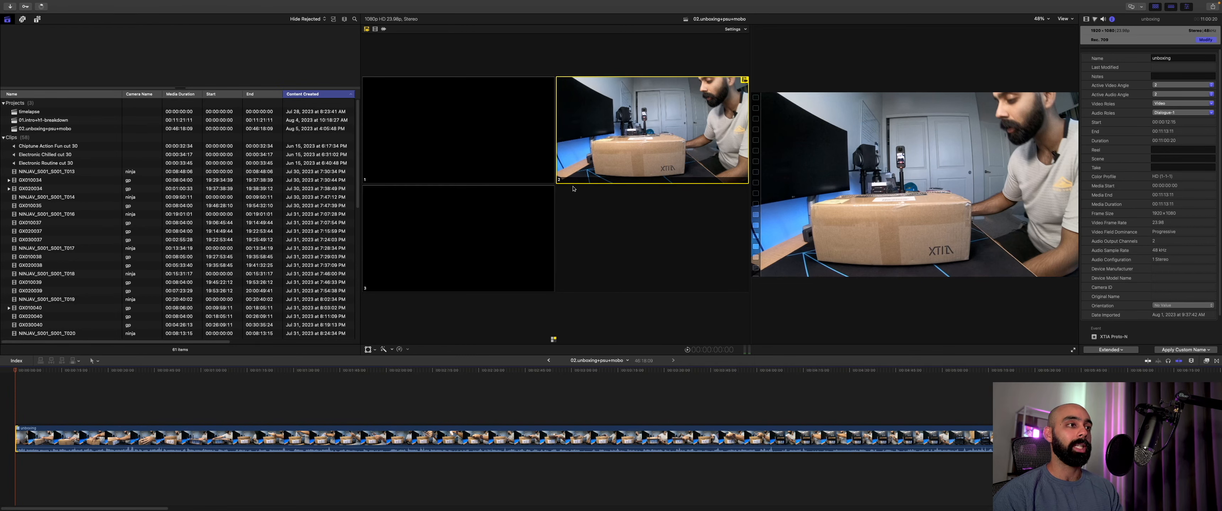
# Step: Hide the angle viewer and cut the unboxing clip to its first angle at 33:00
pyautogui.click(1062, 18)
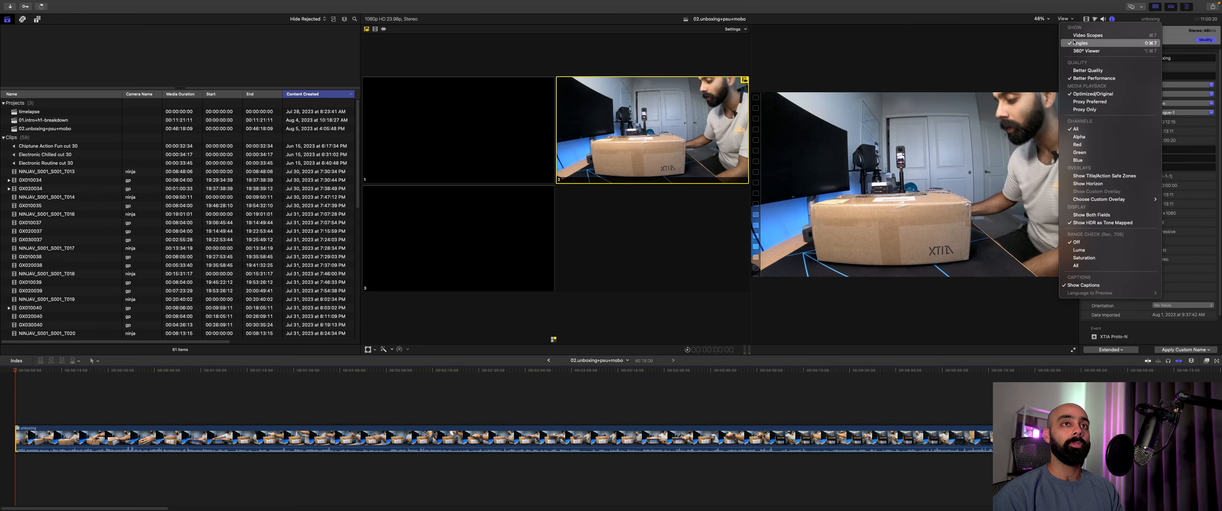
pyautogui.click(1089, 45)
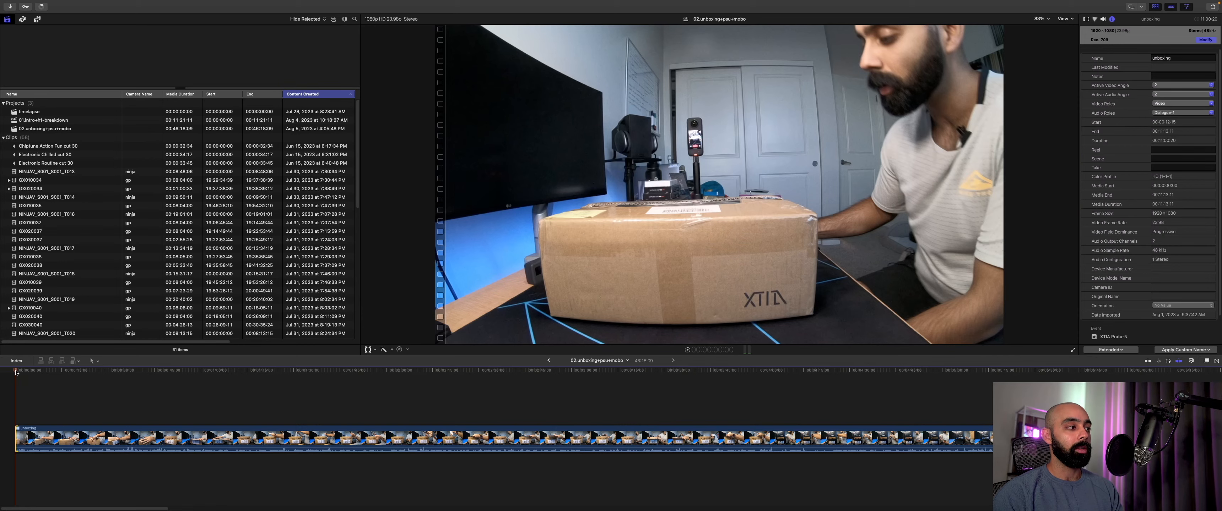
pyautogui.click(96, 371)
pyautogui.moveTo(96, 371); pyautogui.dragTo(76, 370)
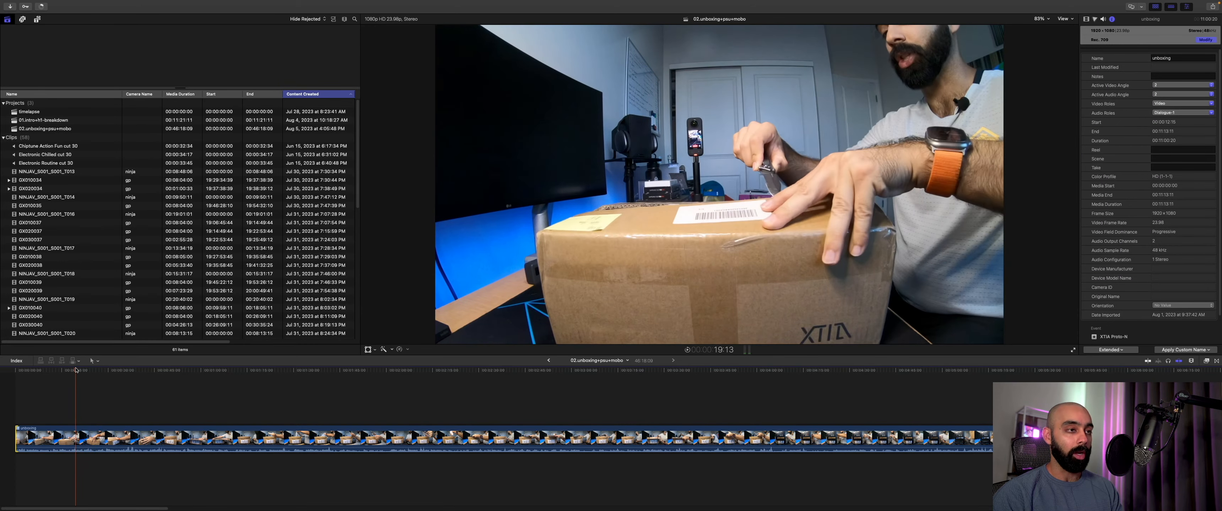
pyautogui.click(118, 371)
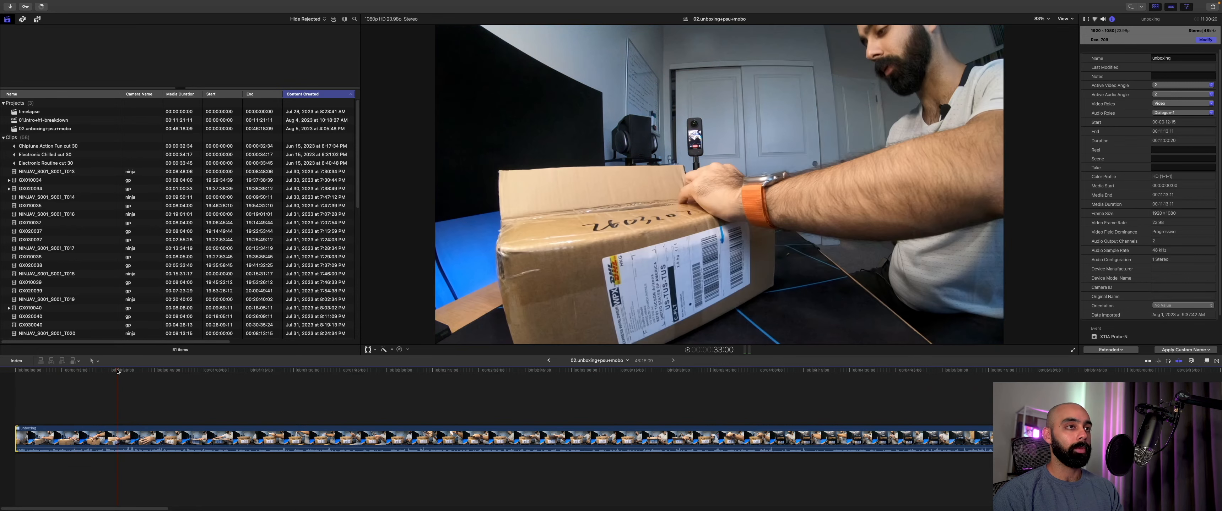
pyautogui.press('1')
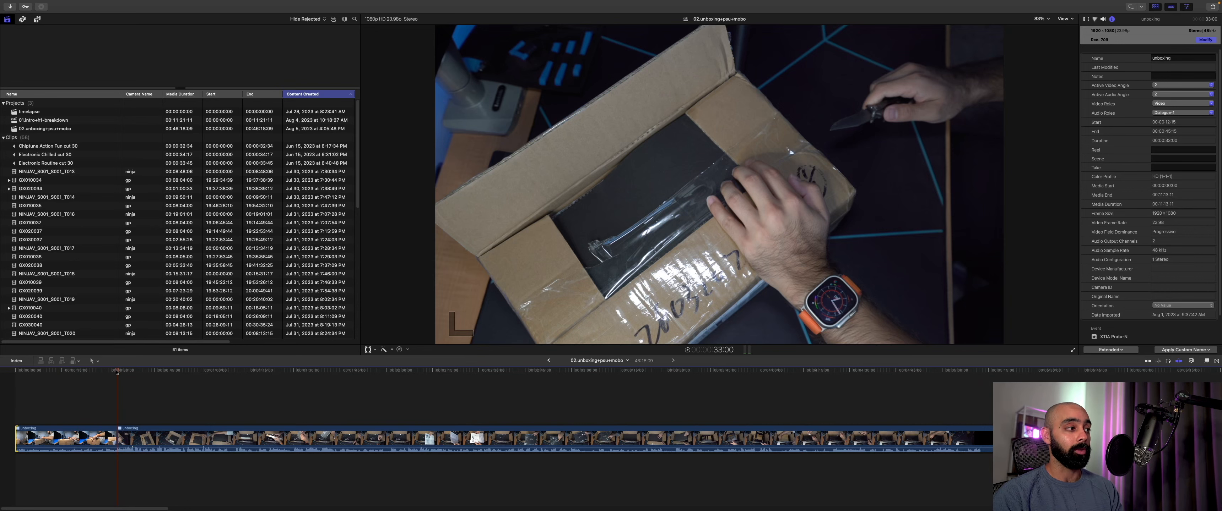
# Step: Undo the cut to the first angle and show the angle viewer again from the timeline start
pyautogui.moveTo(117, 371); pyautogui.dragTo(91, 372)
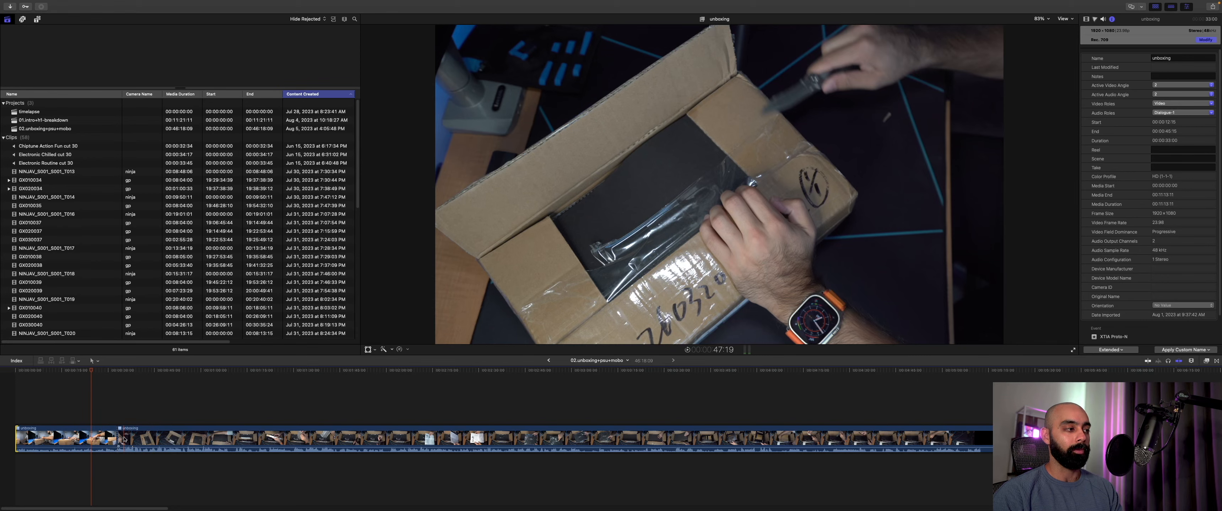
pyautogui.press('super+z')
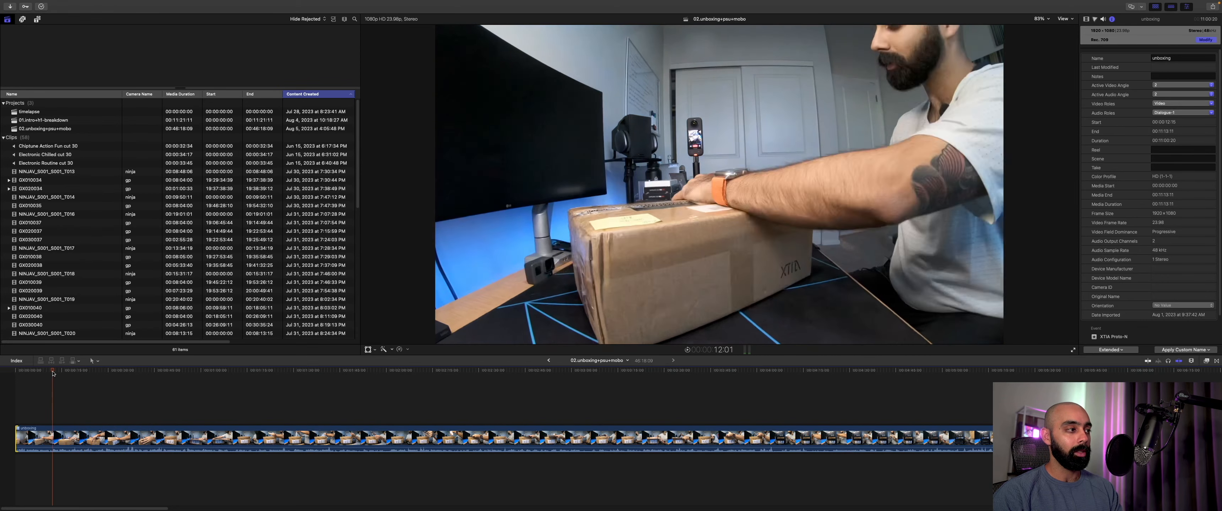
pyautogui.click(7, 377)
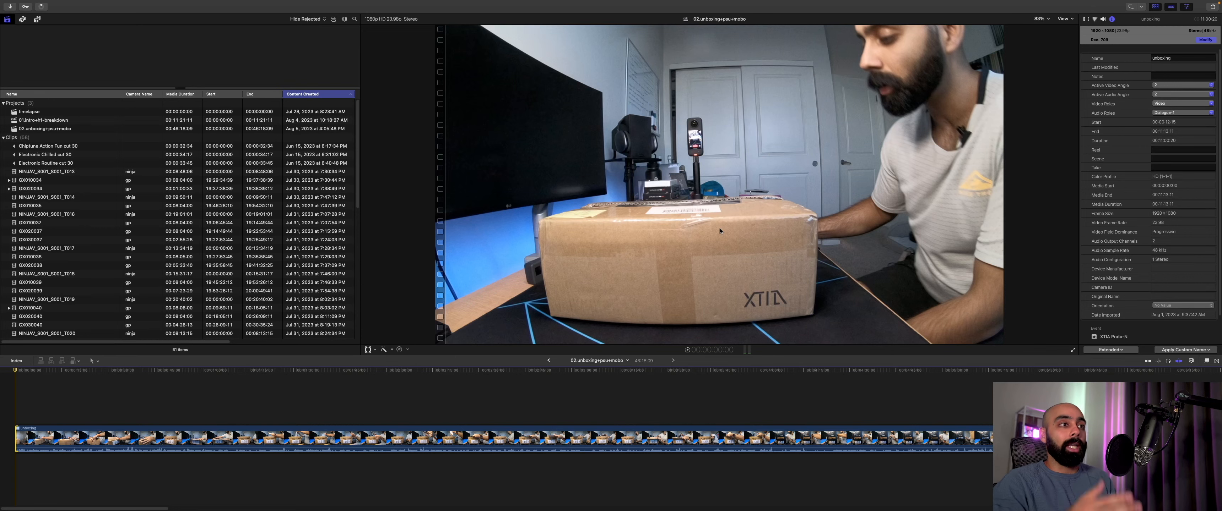
pyautogui.click(1063, 19)
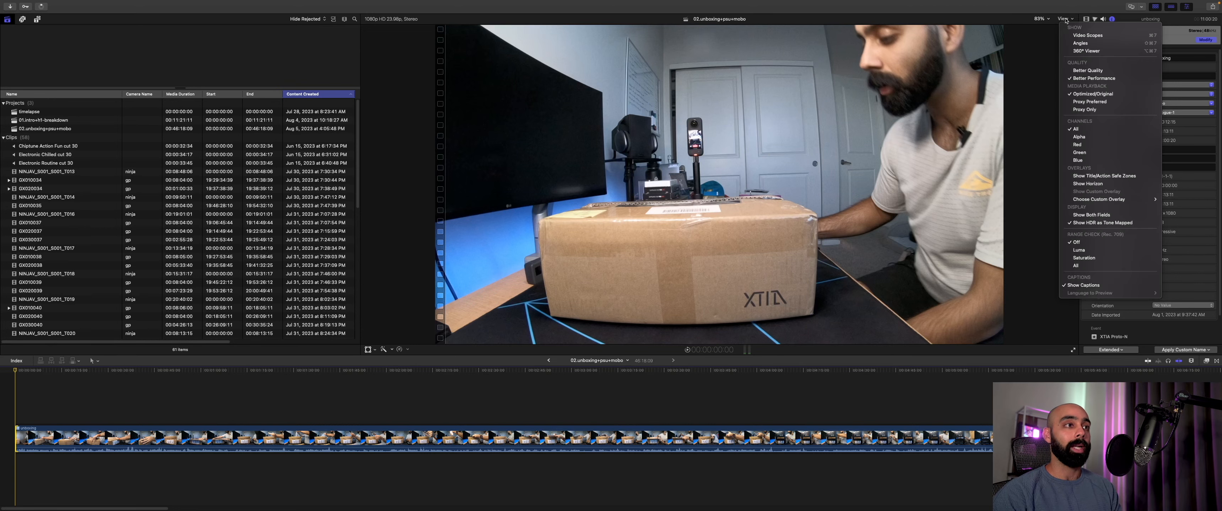
pyautogui.click(1086, 45)
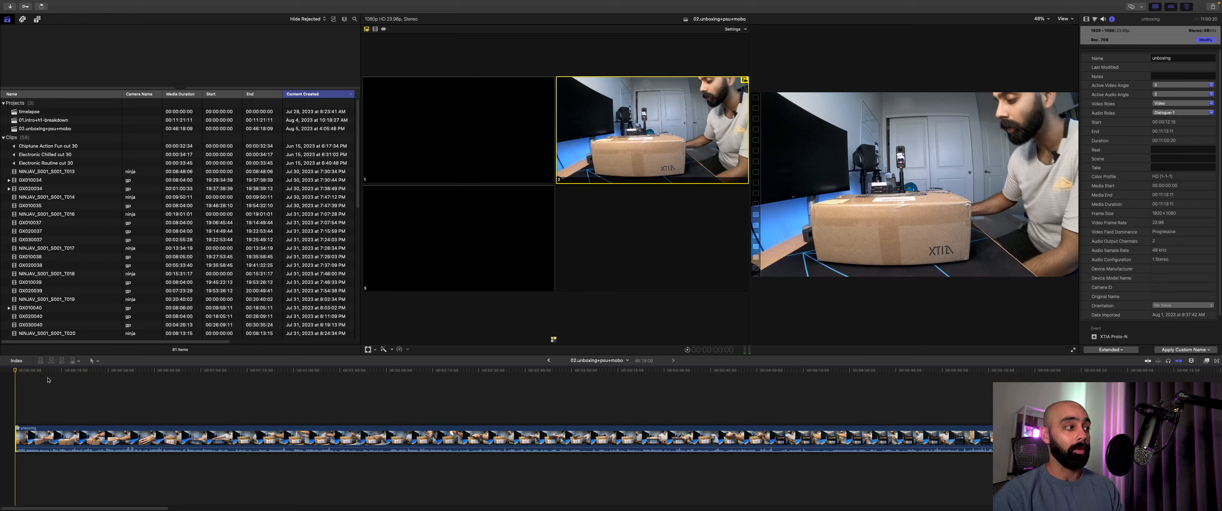
# Step: Cut the unboxing clip to its first angle at 27:14, switching both video and audio
pyautogui.moveTo(15, 372); pyautogui.dragTo(101, 375)
pyautogui.press('1')
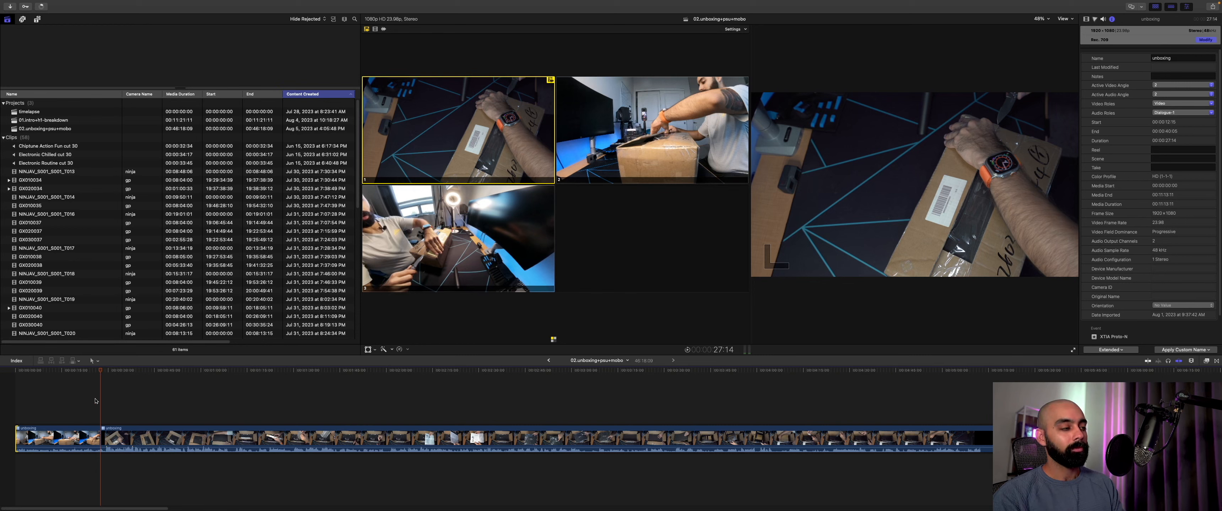
pyautogui.click(100, 372)
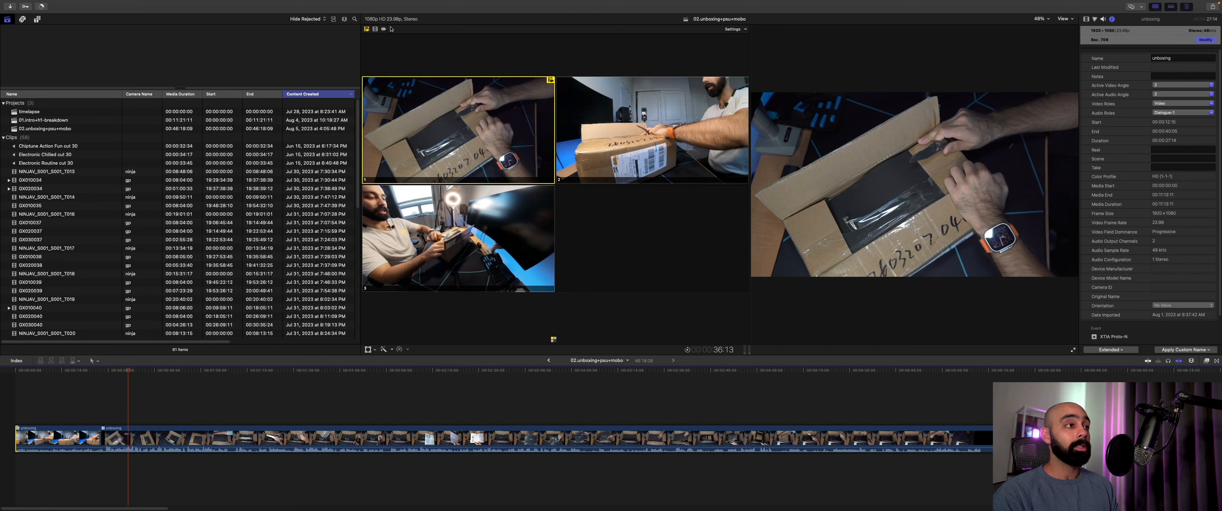
# Step: Set angle switching to video only and cut the unboxing clip to its second angle at 39:09
pyautogui.click(376, 29)
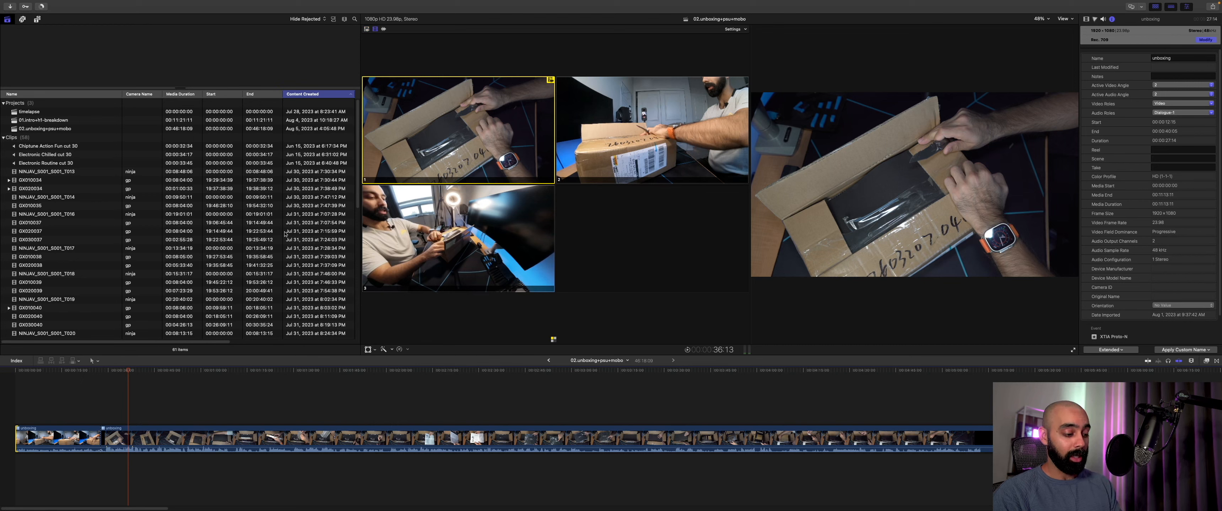
pyautogui.press('super+b')
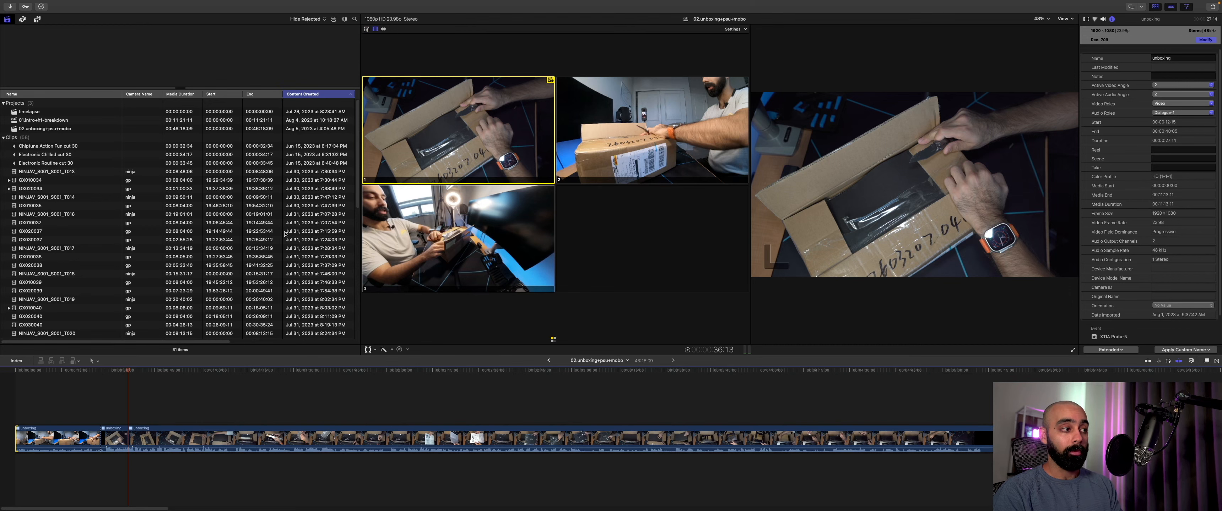
pyautogui.press('super+z')
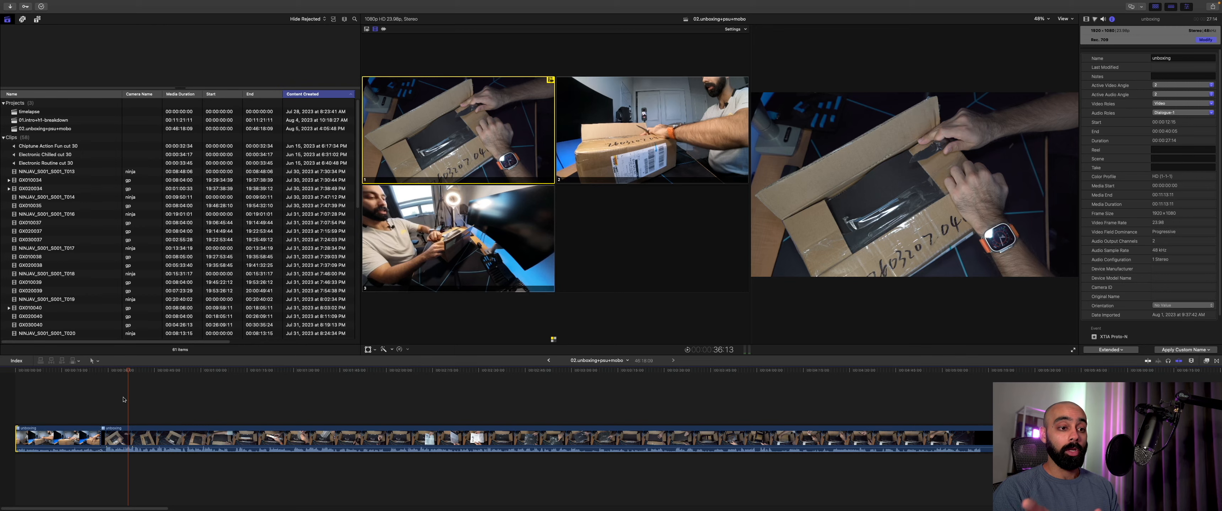
pyautogui.press('space')
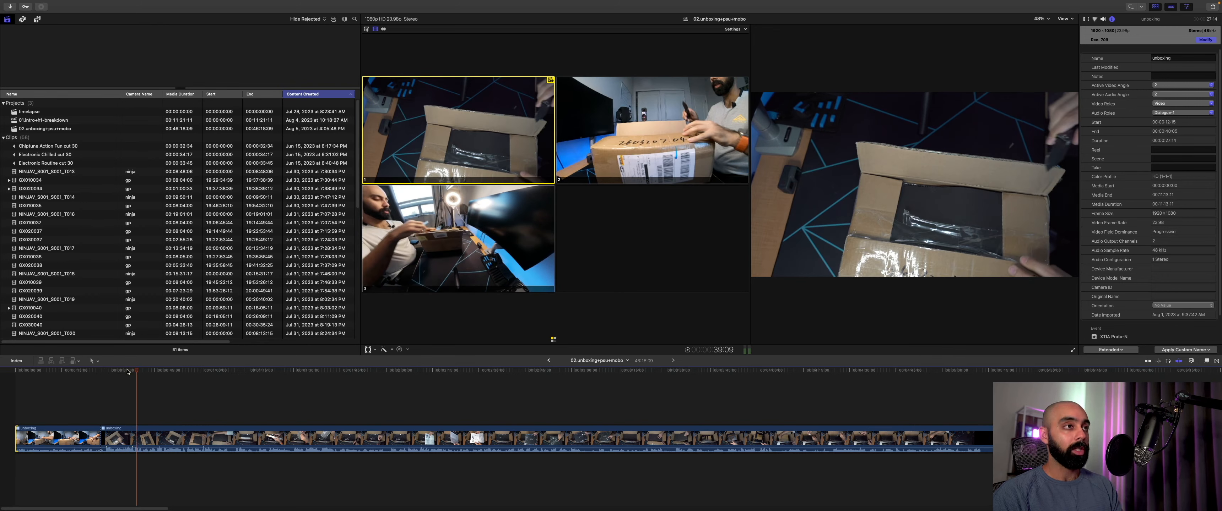
pyautogui.press('2')
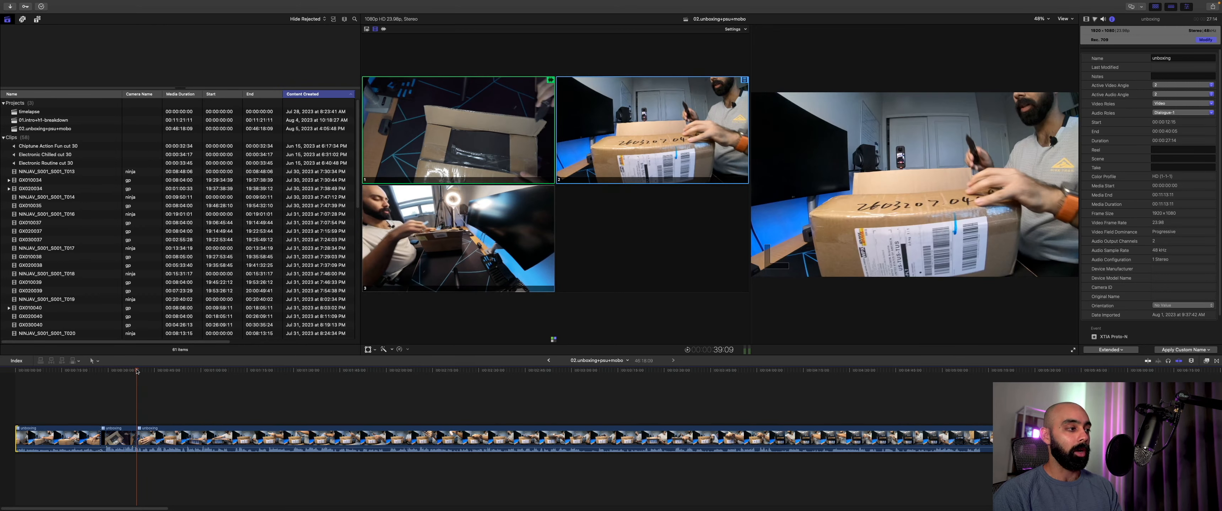
# Step: Roll the cut to the second angle slightly later and play back across the two angle cuts
pyautogui.moveTo(138, 371); pyautogui.dragTo(135, 372)
pyautogui.press('super+z')
pyautogui.press('super+shift+z')
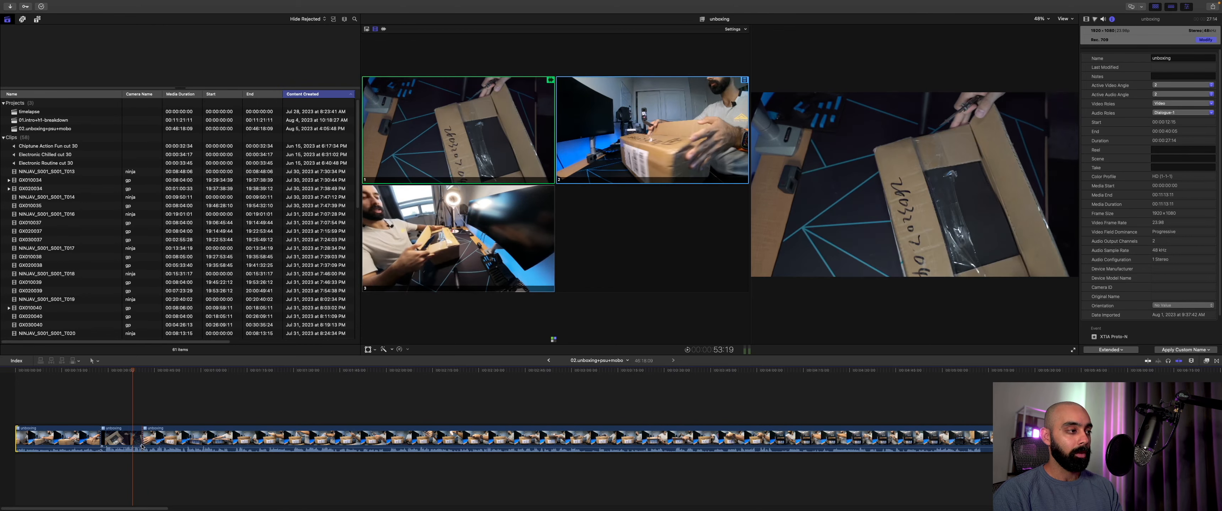
pyautogui.moveTo(133, 370); pyautogui.dragTo(138, 375)
pyautogui.press('space')
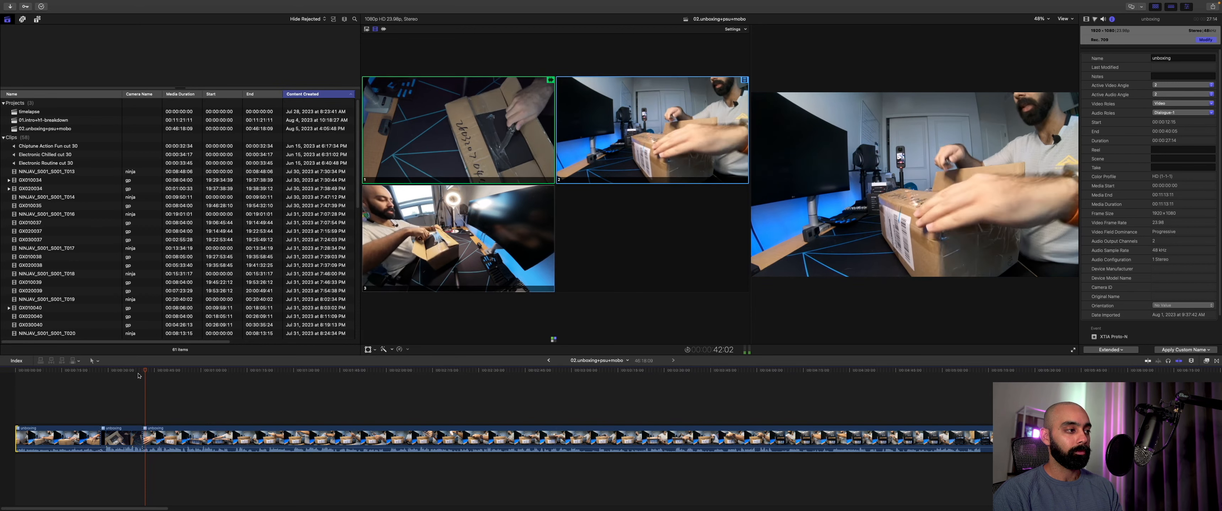
pyautogui.click(126, 373)
pyautogui.moveTo(126, 375); pyautogui.dragTo(97, 379)
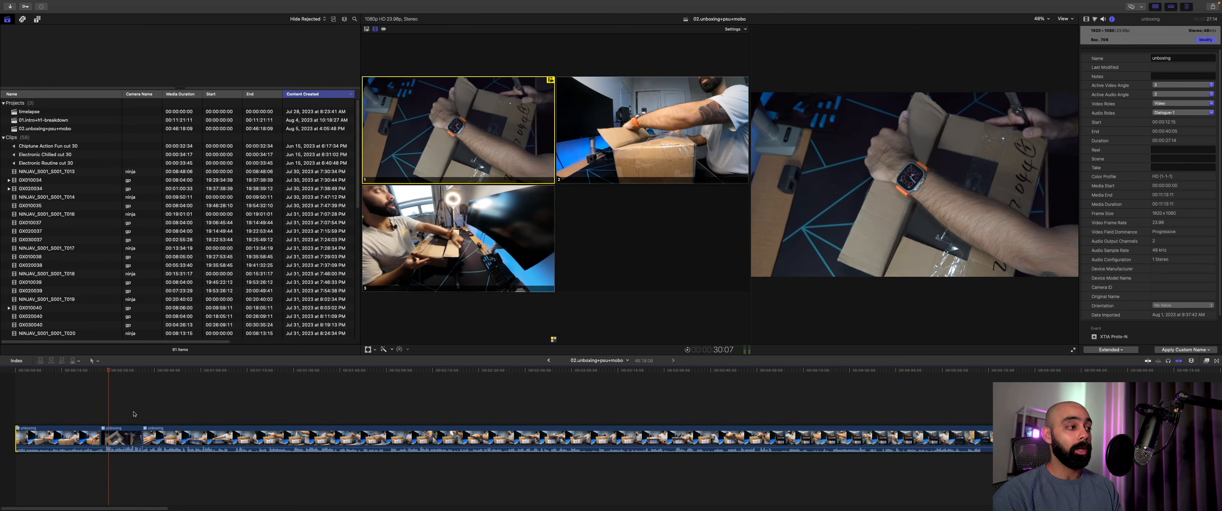
pyautogui.hscroll(10, 123, 403)
pyautogui.hotkey('shift', 'z')
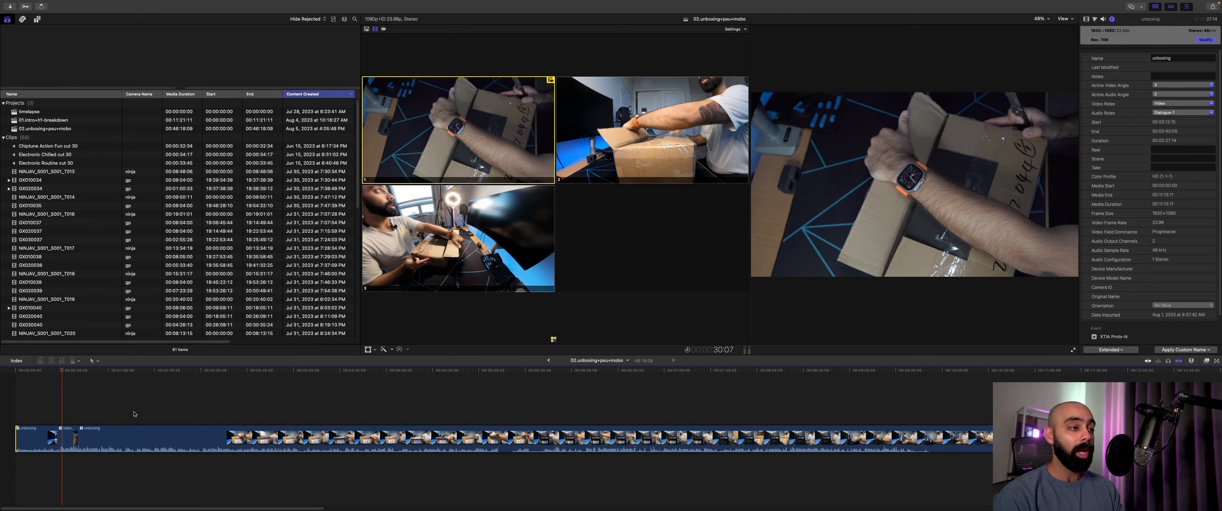
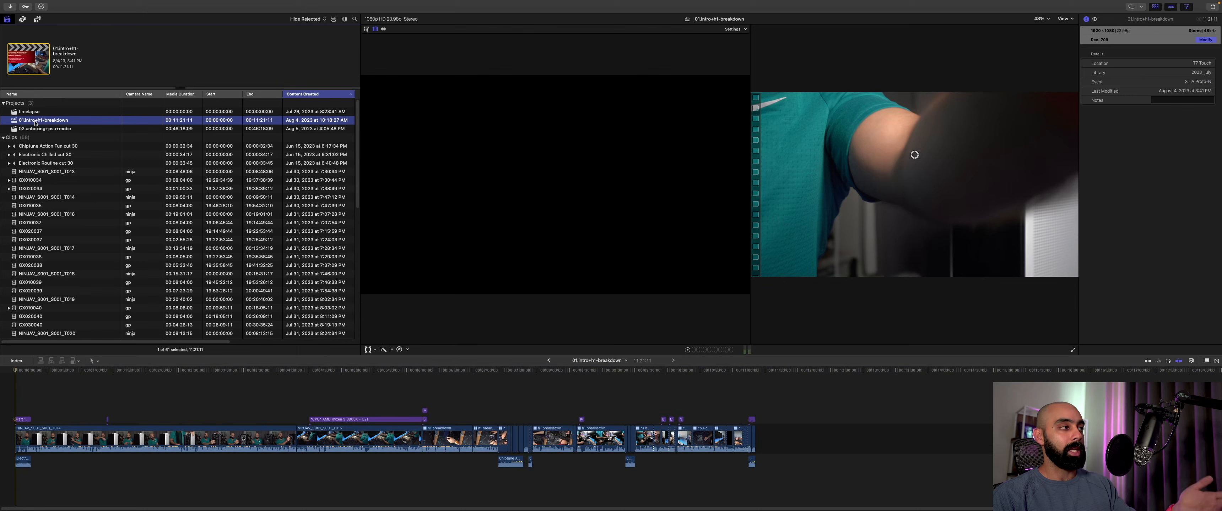
# Step: Select the 01.intro+h1-breakdown project and place the playhead at the start of its timeline
pyautogui.click(86, 125)
pyautogui.press('Up')
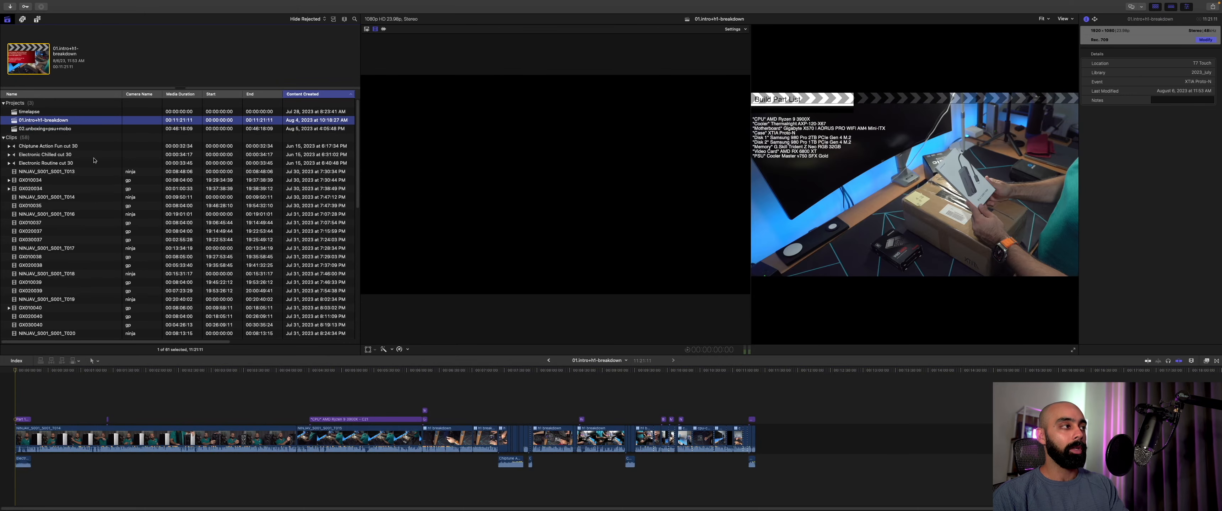
pyautogui.click(17, 373)
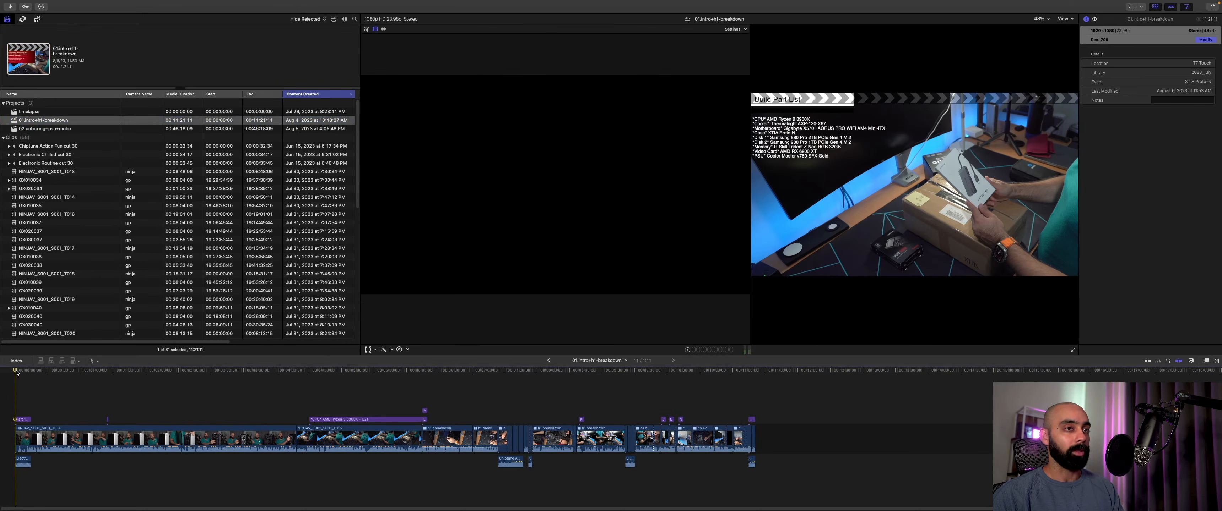
# Step: Move the playhead to the start of the H1 breakdown section and examine the titles placed above it
pyautogui.moveTo(17, 373); pyautogui.dragTo(422, 386)
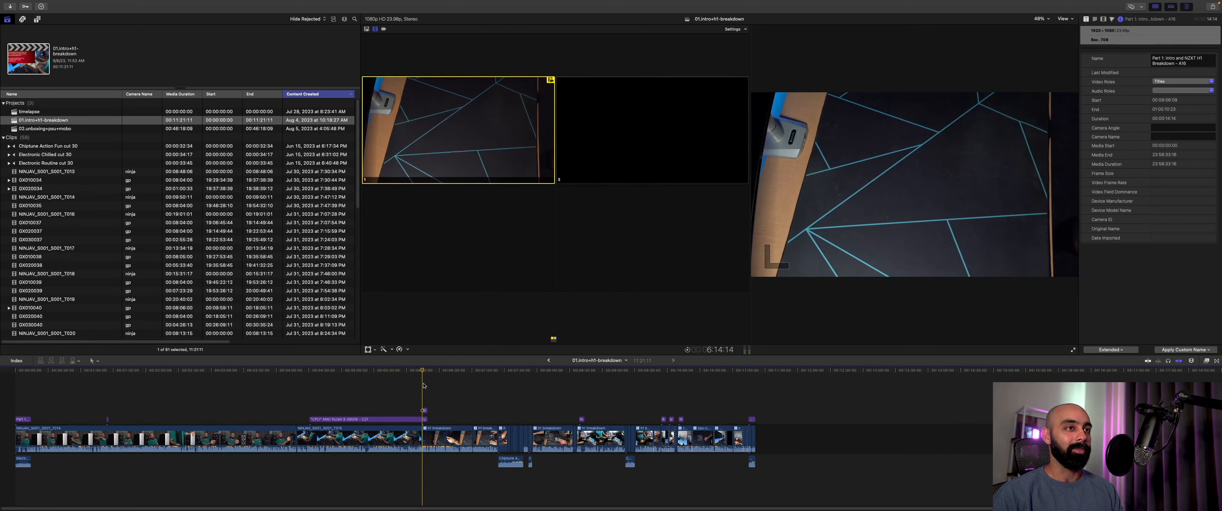
pyautogui.press('super+equal')
pyautogui.press('super+equal')
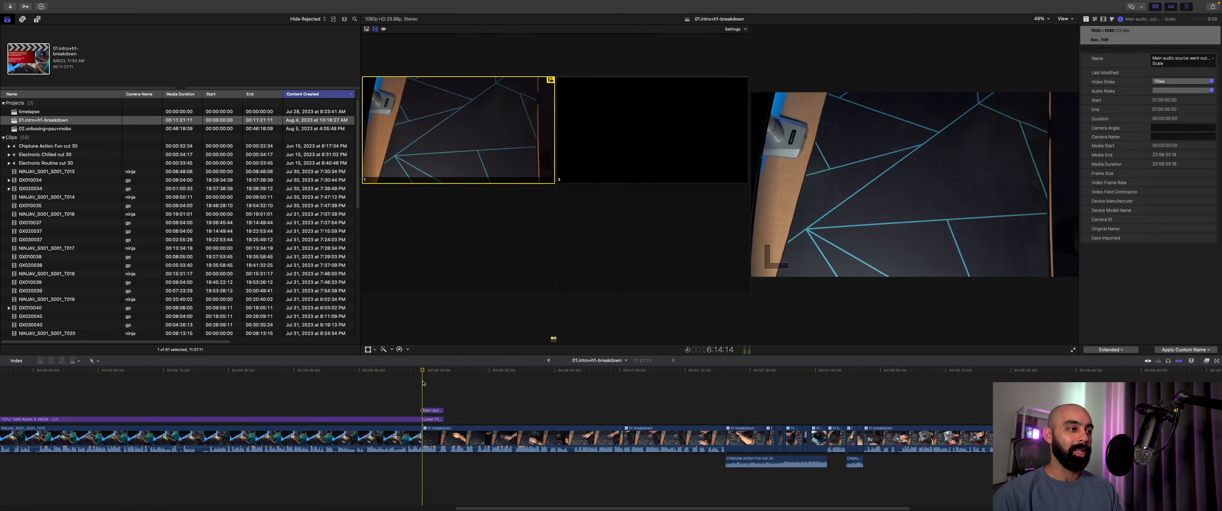
pyautogui.click(435, 373)
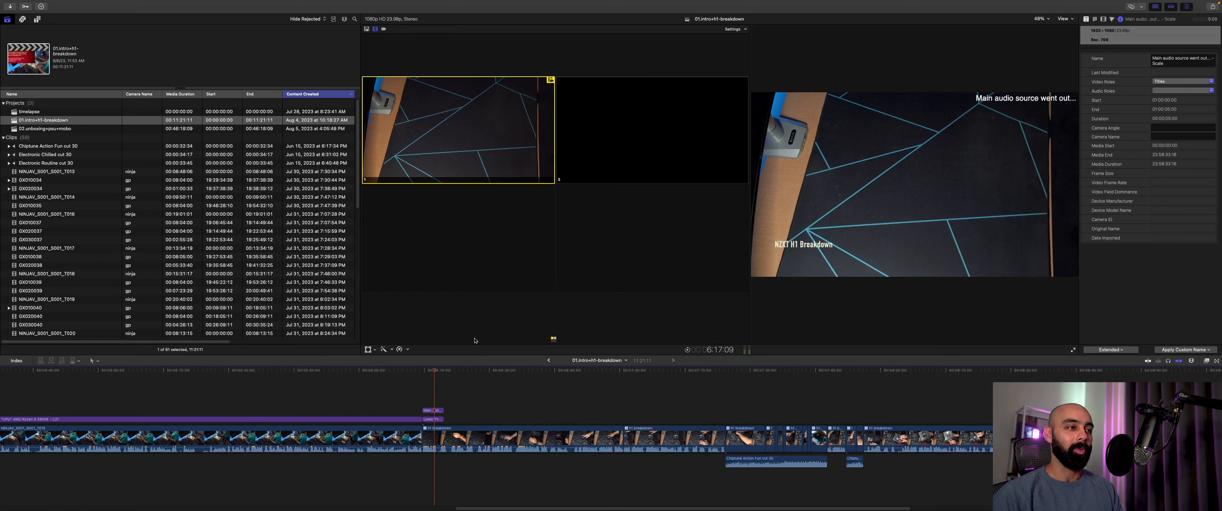
pyautogui.click(475, 406)
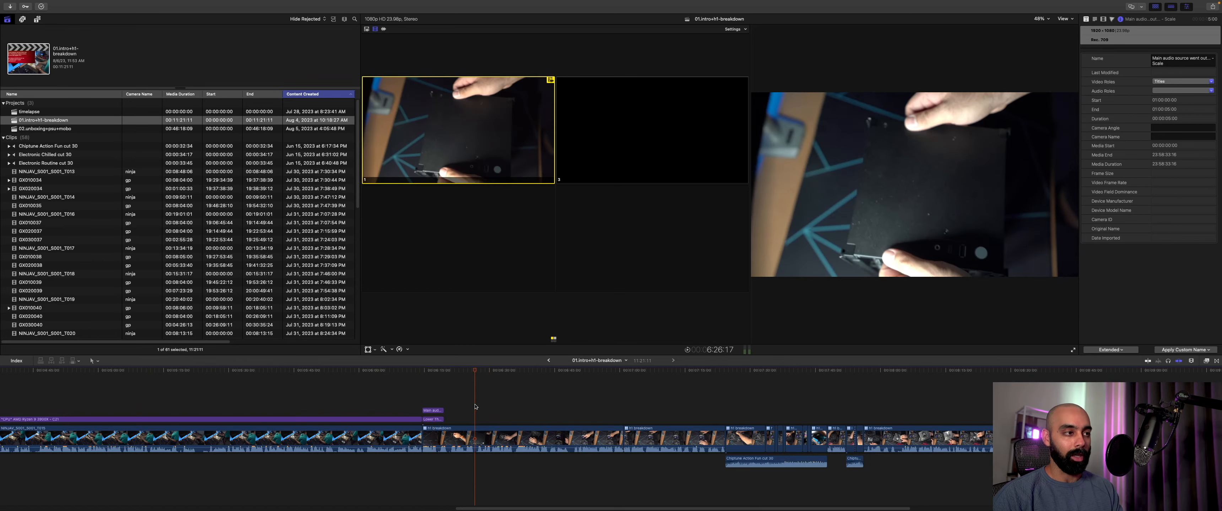
# Step: Examine the on-screen note titles above the further multicam cuts of the H1 breakdown
pyautogui.press('super+minus')
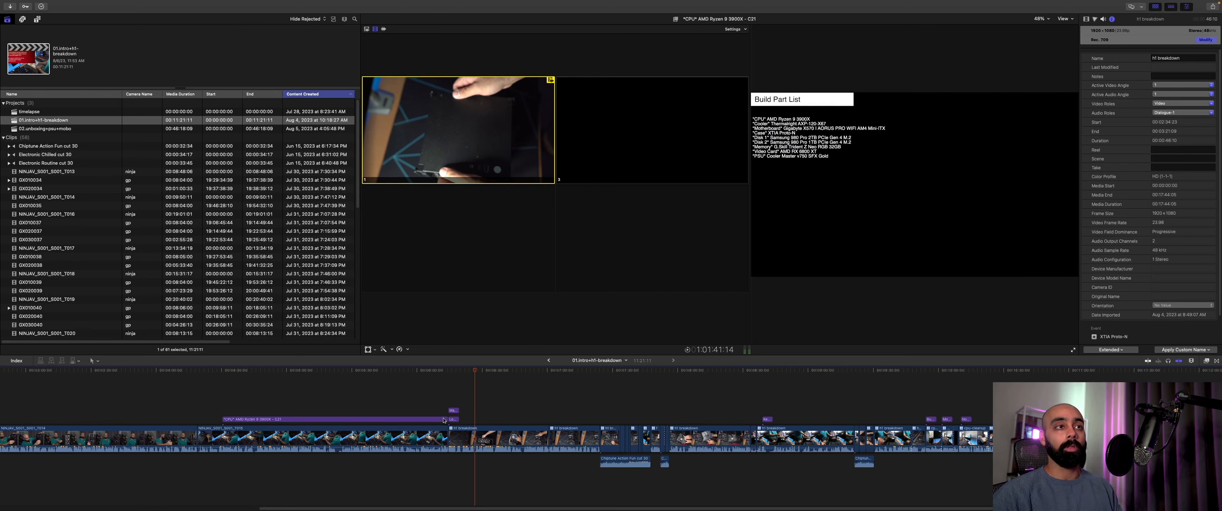
pyautogui.click(762, 372)
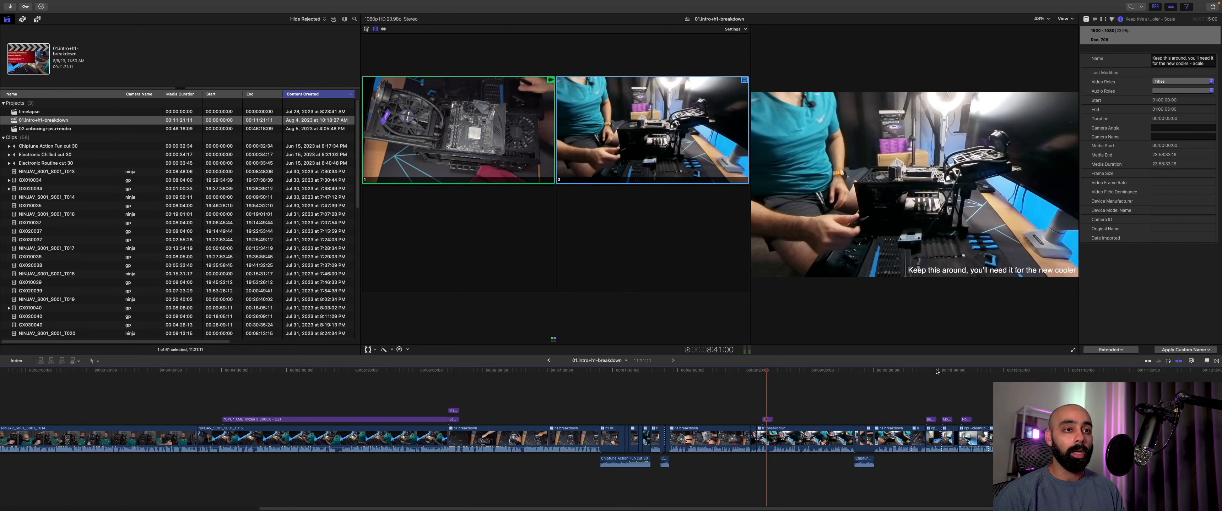
pyautogui.click(925, 372)
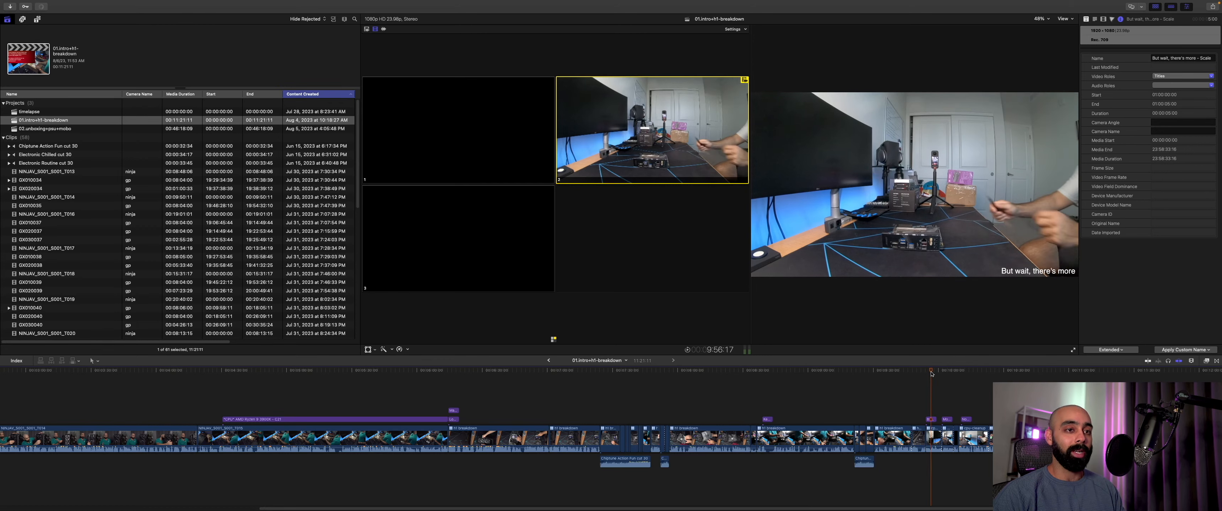
pyautogui.click(952, 373)
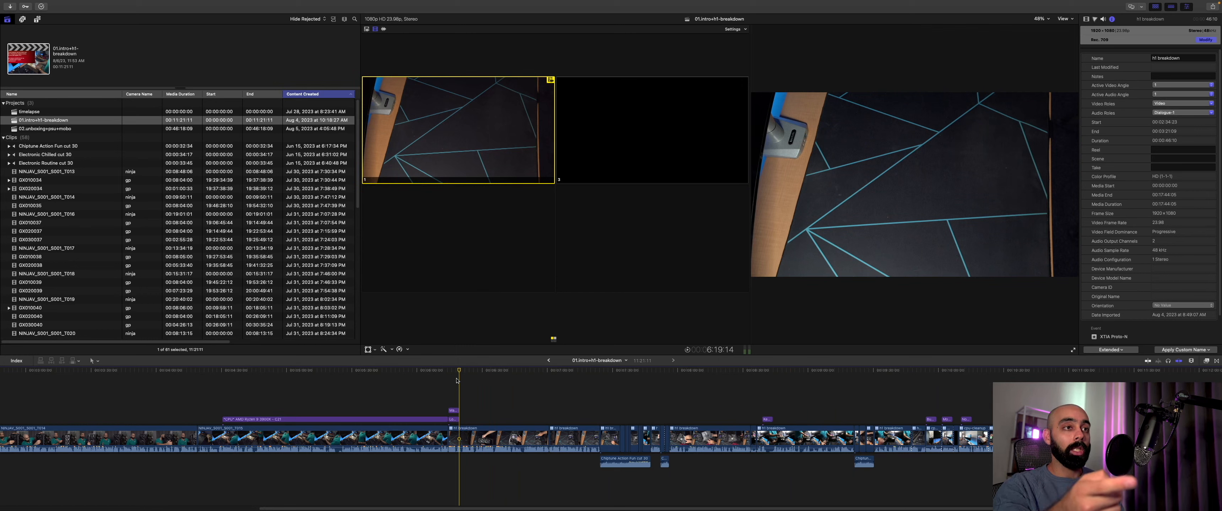
# Step: Select the 01.intro+h1-breakdown project and look over the available share destinations
pyautogui.click(43, 121)
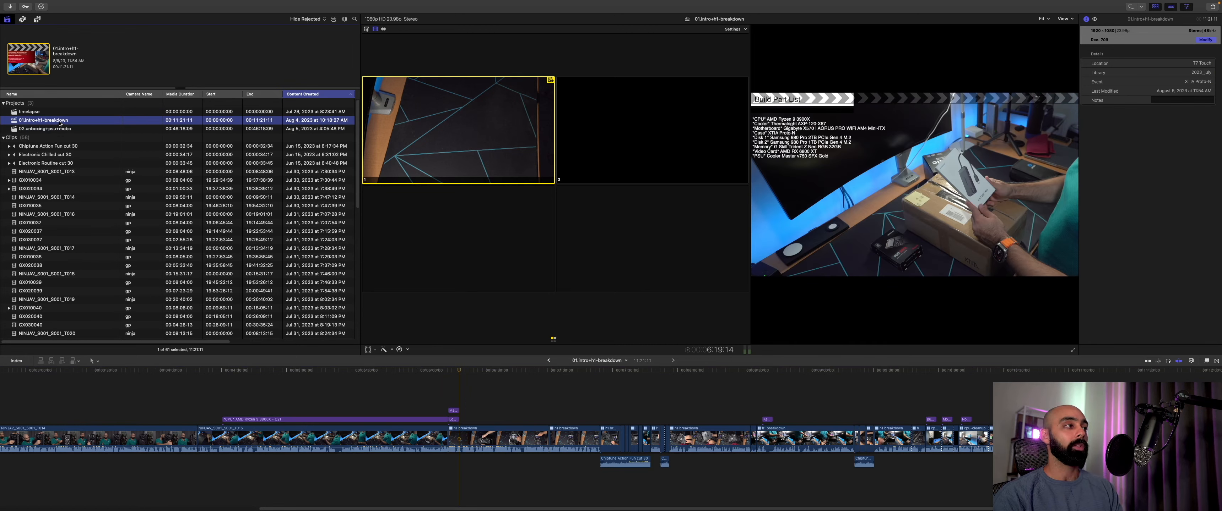
pyautogui.rightClick(59, 123)
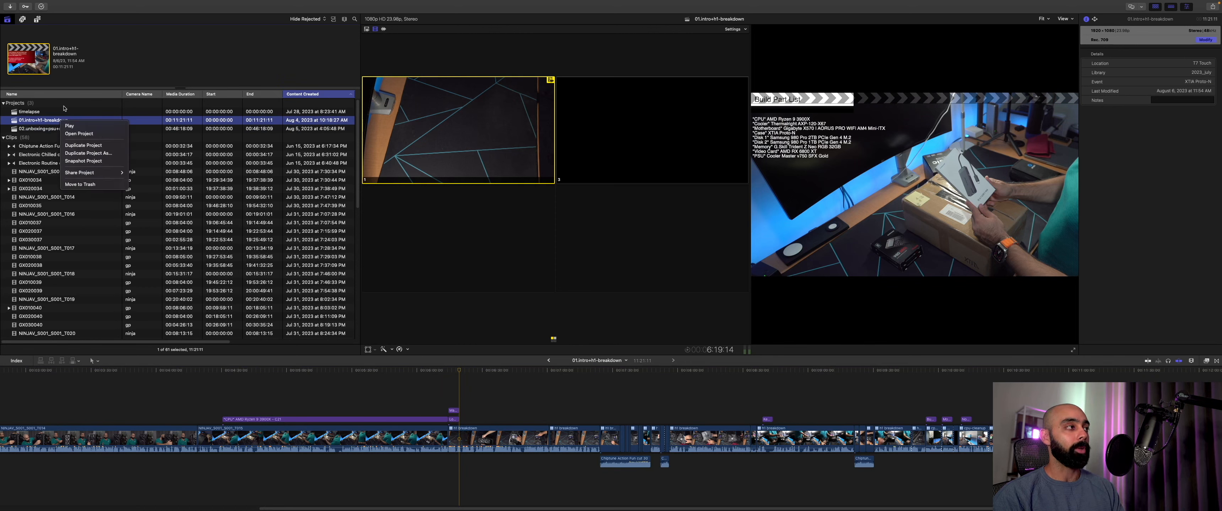
pyautogui.click(81, 11)
pyautogui.moveTo(37, 2)
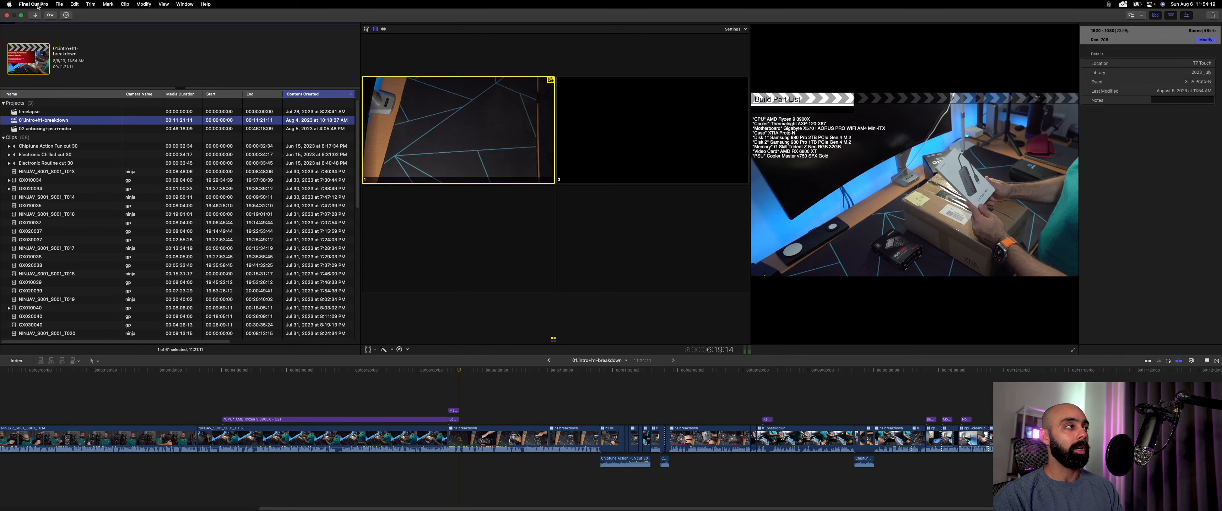
pyautogui.click(59, 4)
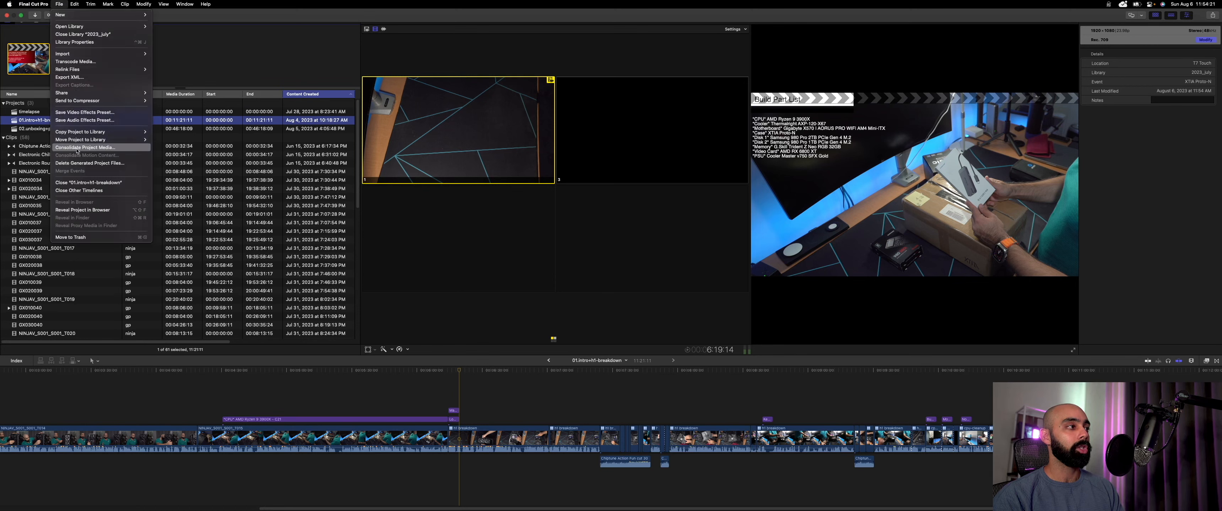
pyautogui.moveTo(133, 93)
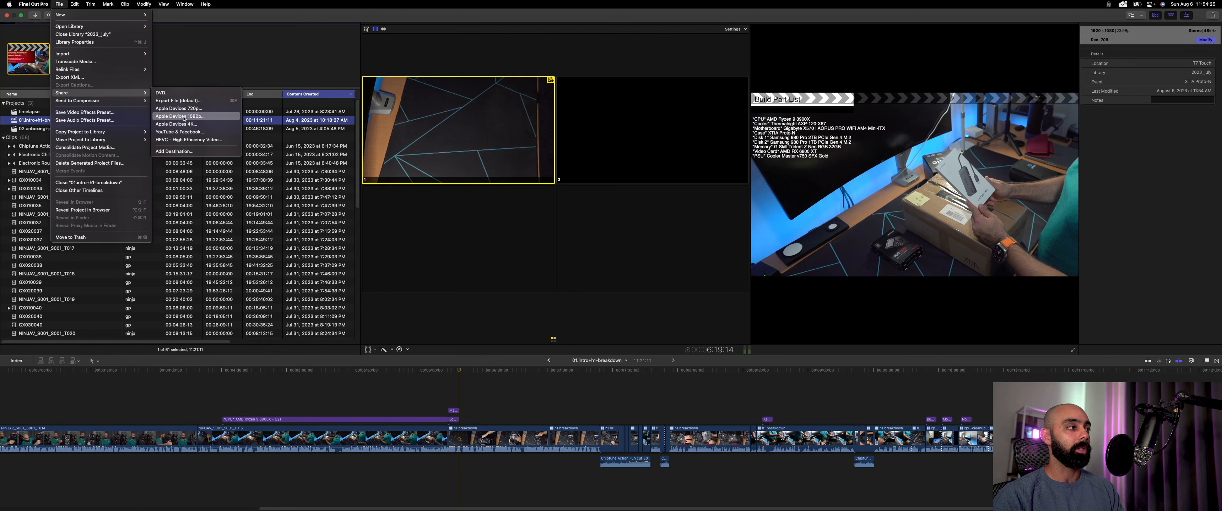
# Step: Start a HEVC - High Efficiency Video share of 01.intro+h1-breakdown, keeping only the XTIA Proto-N tag and clearing the description
pyautogui.rightClick(34, 123)
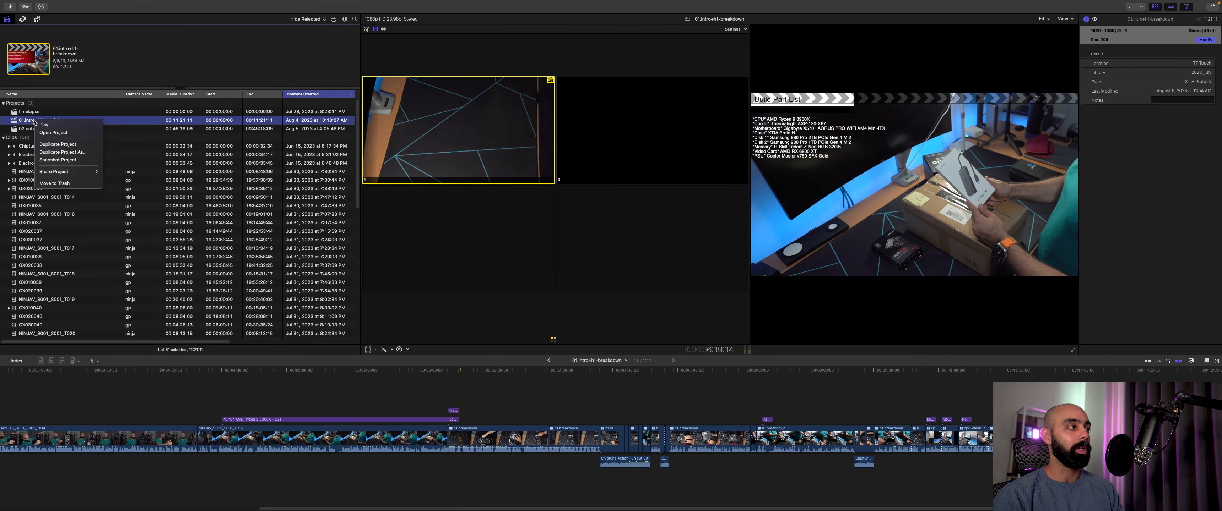
pyautogui.moveTo(71, 172)
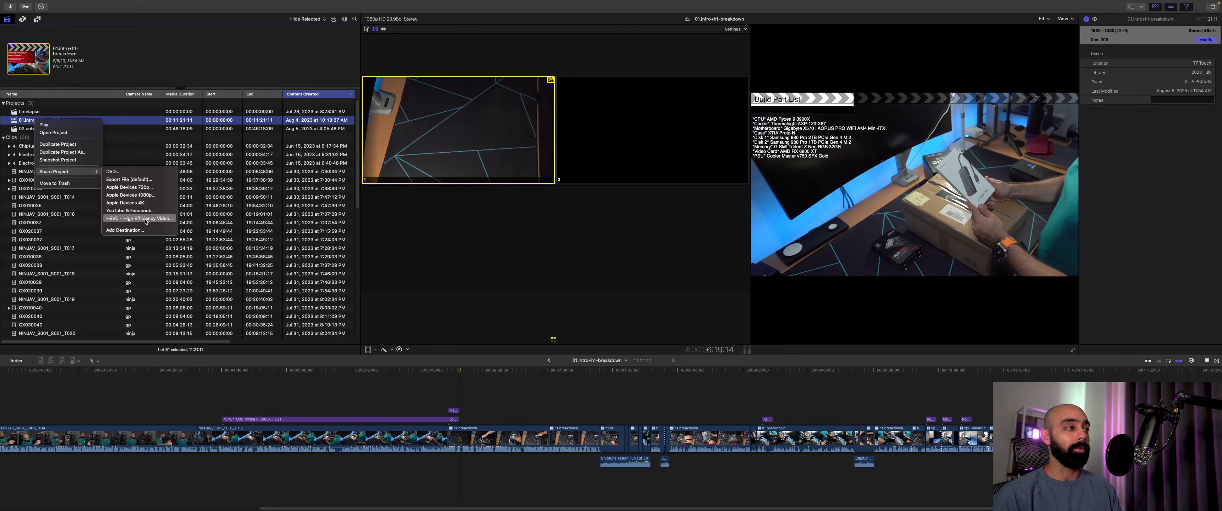
pyautogui.click(140, 219)
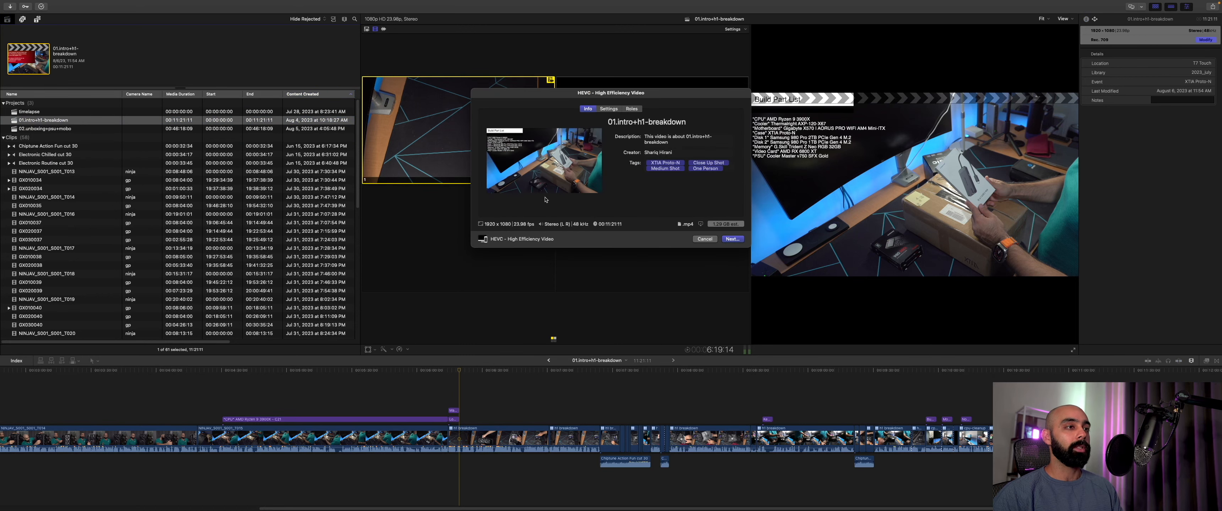
pyautogui.click(700, 164)
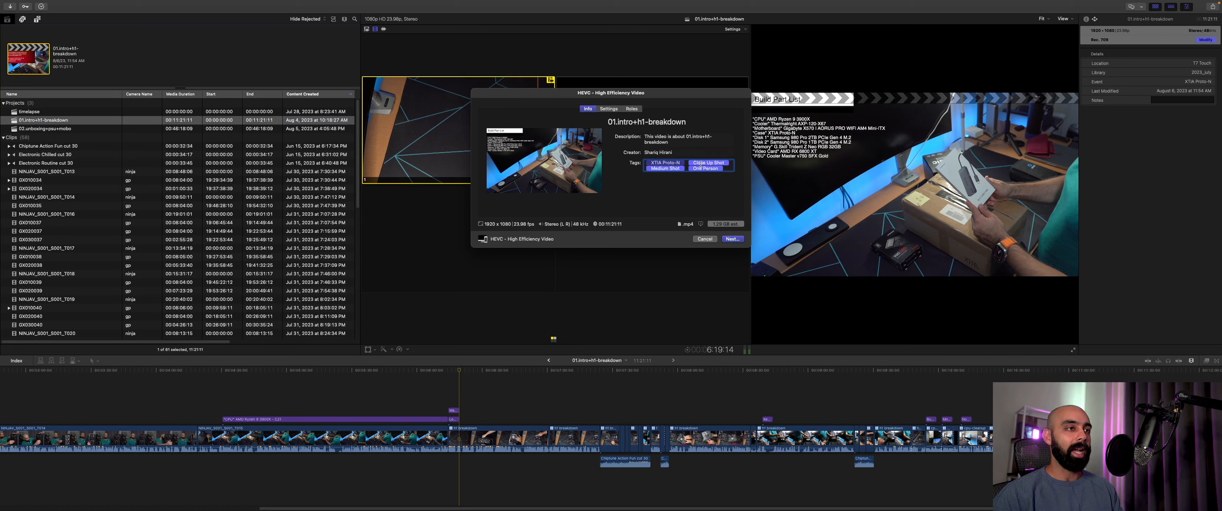
pyautogui.press('BackSpace')
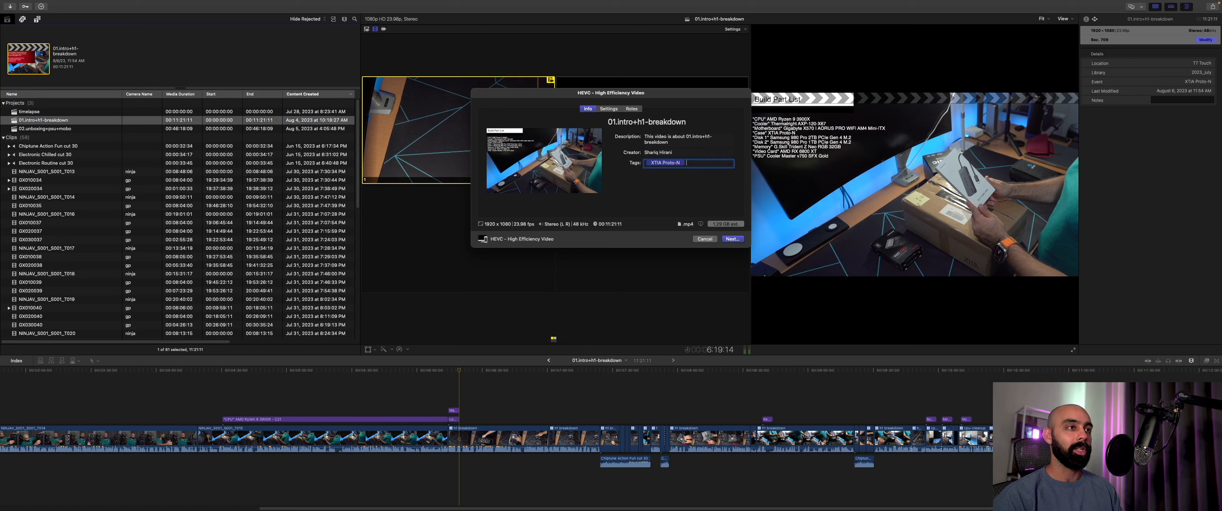
pyautogui.tripleClick(668, 141)
pyautogui.press('BackSpace')
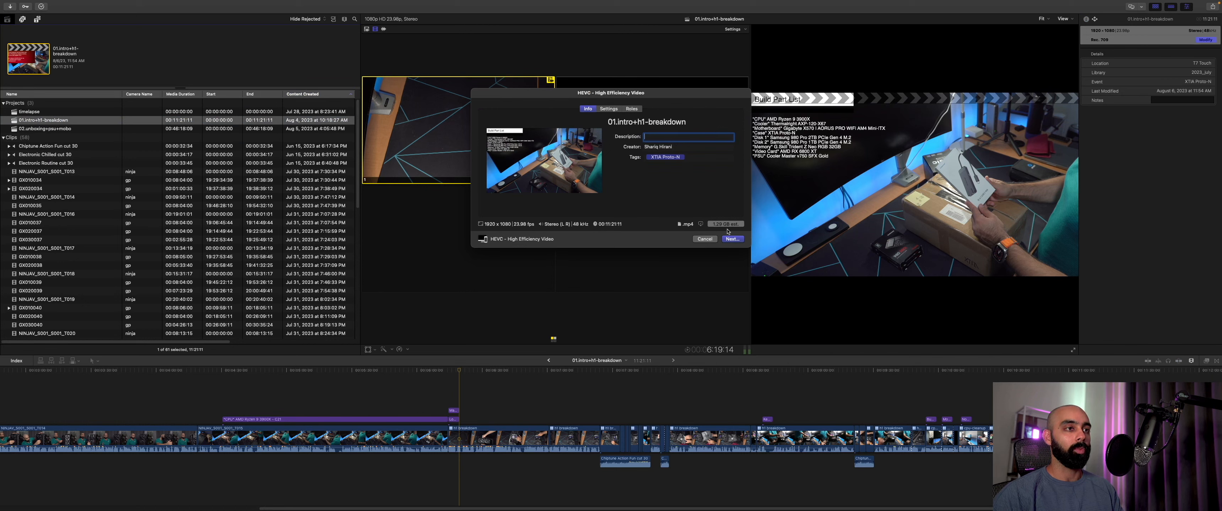
# Step: Examine the HEVC share's video codec, resolution and after-export action choices, and cancel the share
pyautogui.click(612, 110)
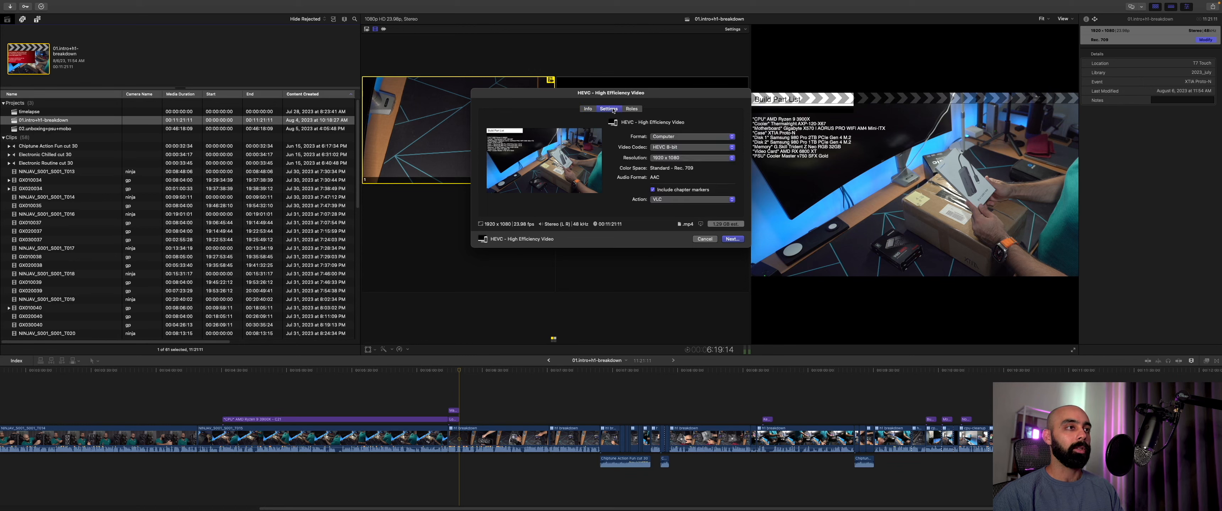
pyautogui.click(671, 151)
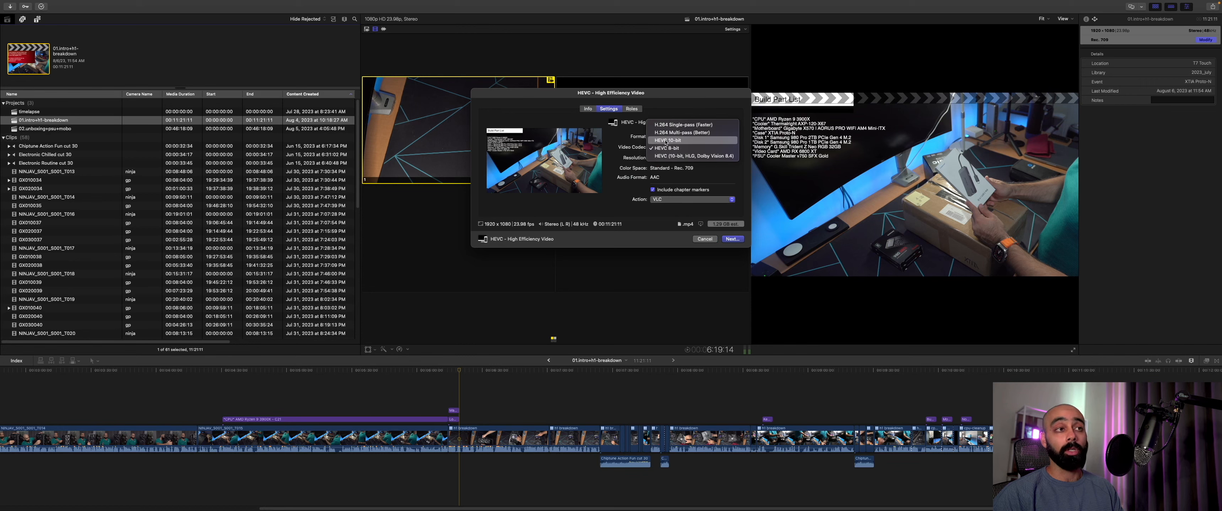
pyautogui.click(619, 153)
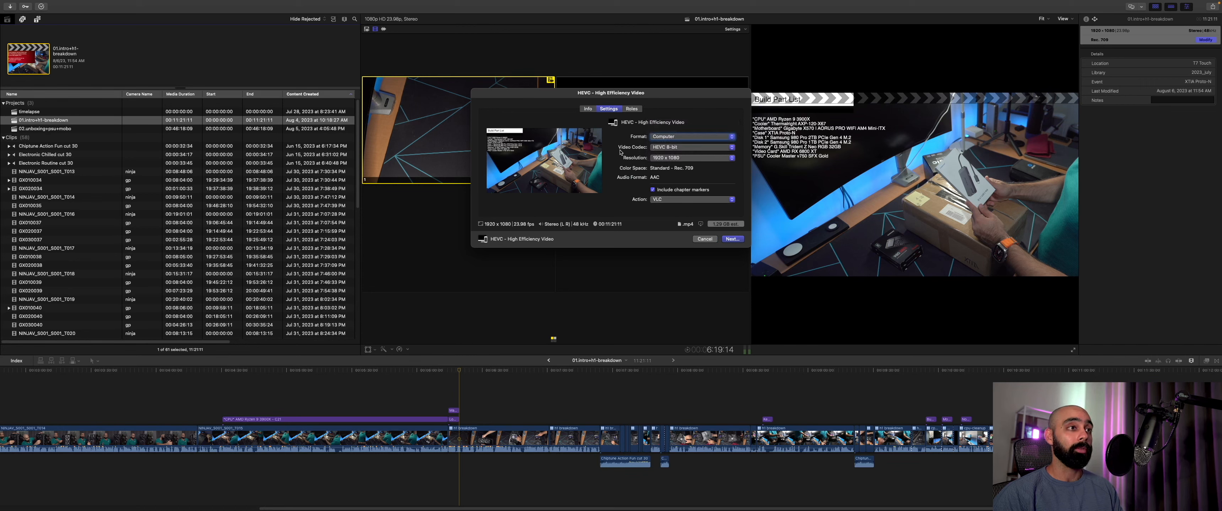
pyautogui.click(653, 158)
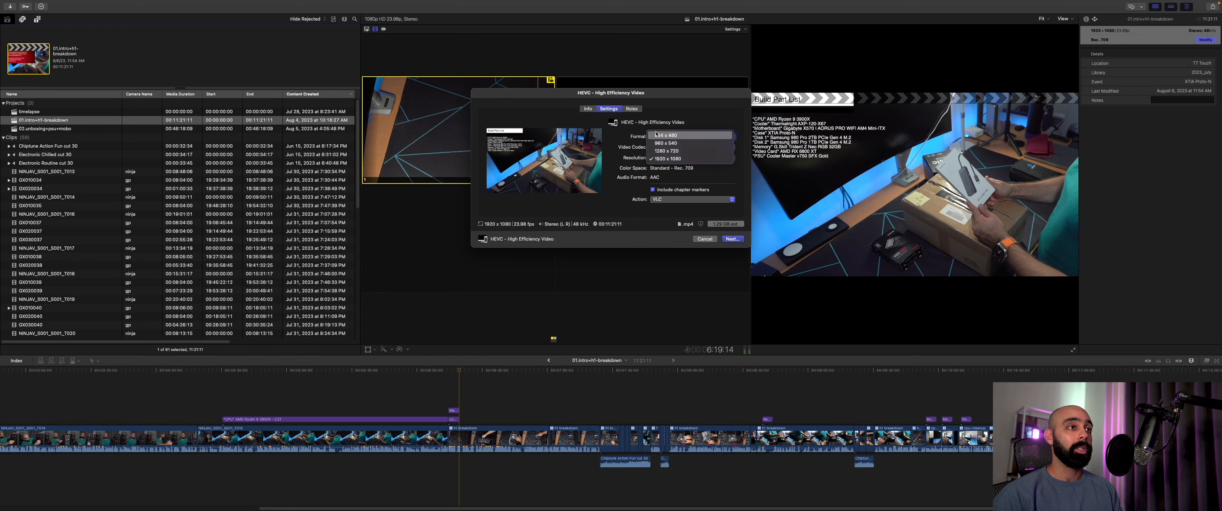
pyautogui.click(626, 162)
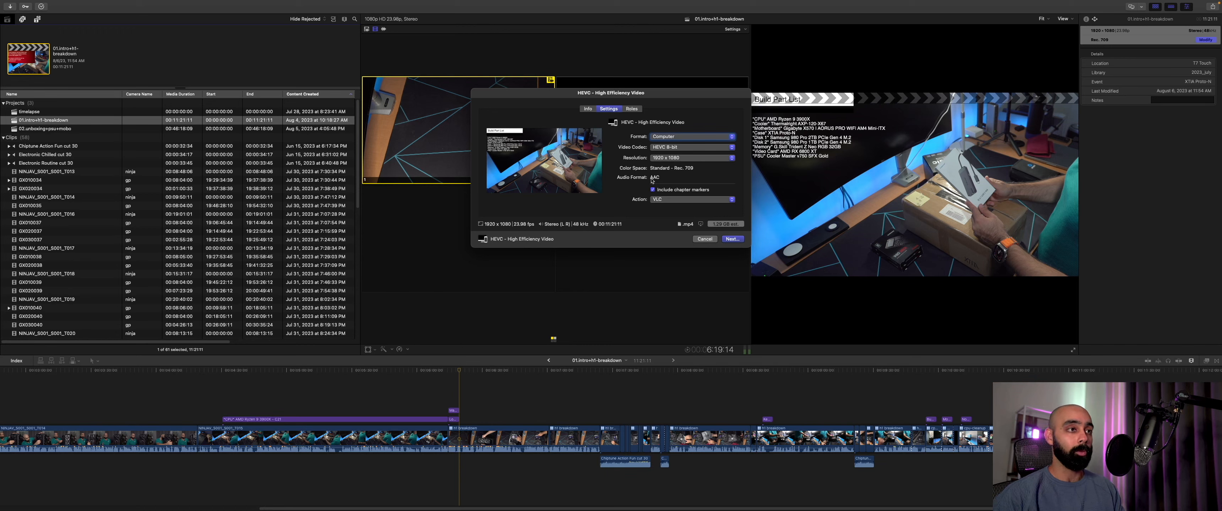
pyautogui.click(659, 201)
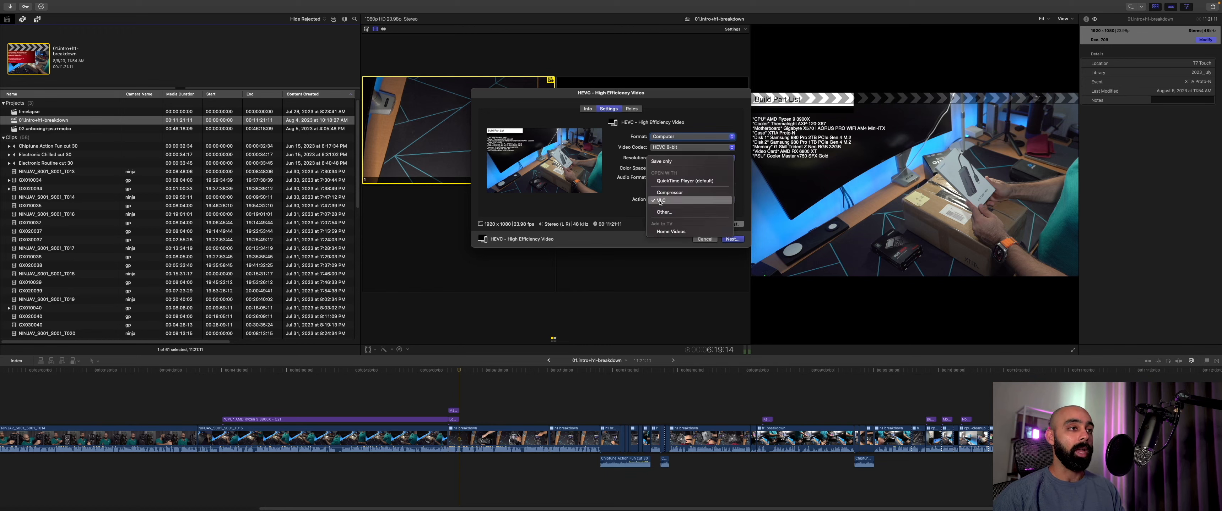
pyautogui.click(620, 201)
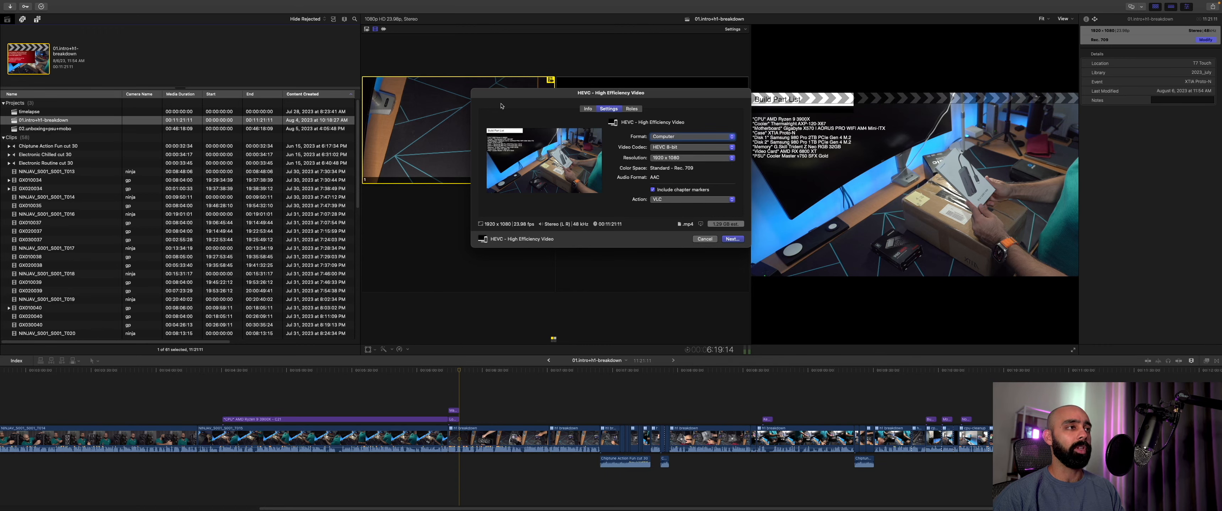
pyautogui.click(704, 239)
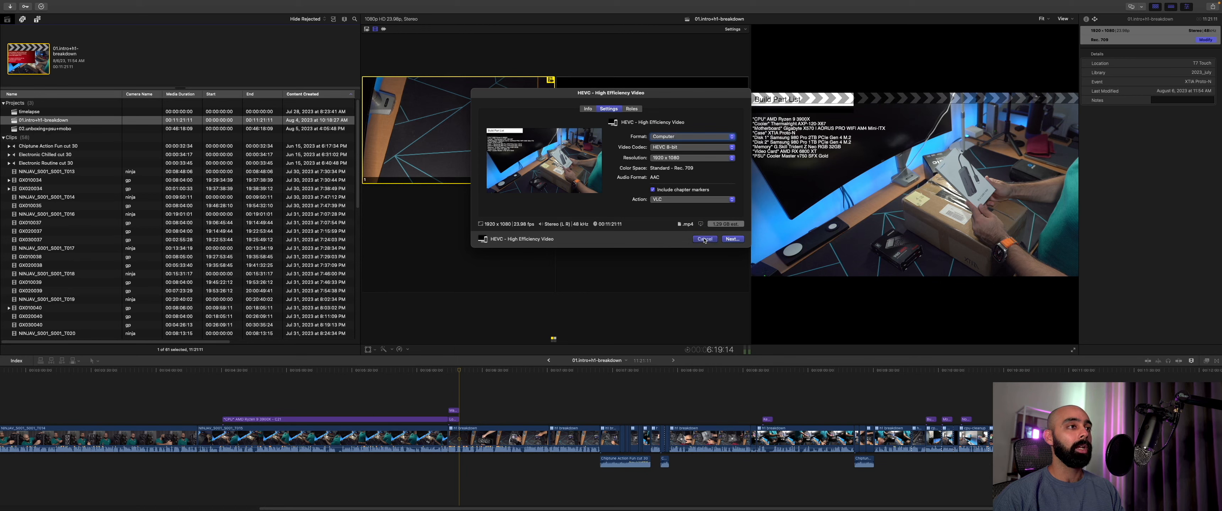
# Step: Open the default Export File share for 01.intro+h1-breakdown, examine its video codec choices, and cancel it
pyautogui.moveTo(88, 3)
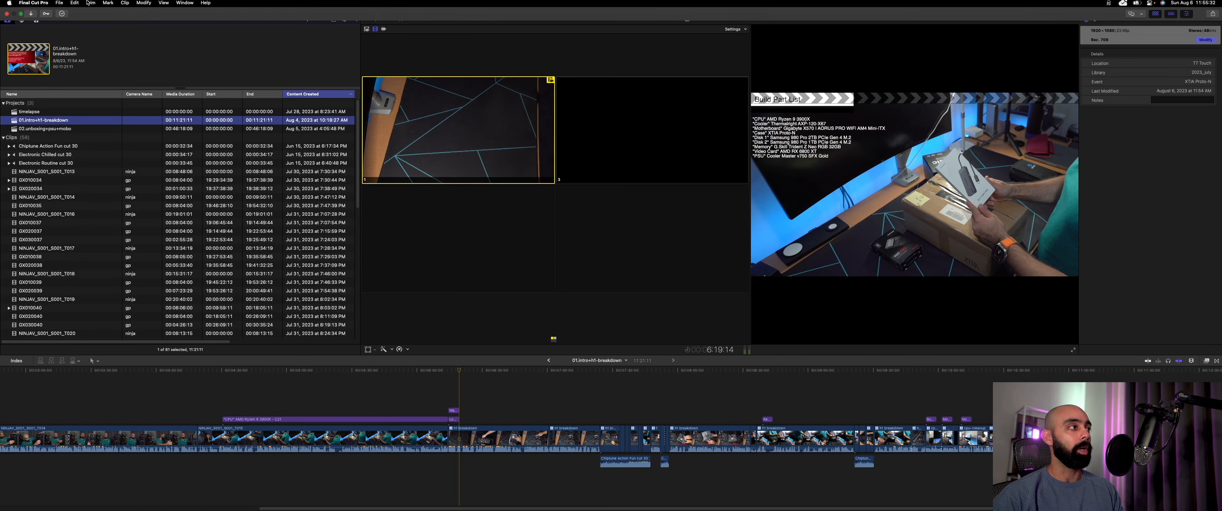
pyautogui.rightClick(57, 121)
pyautogui.moveTo(88, 170)
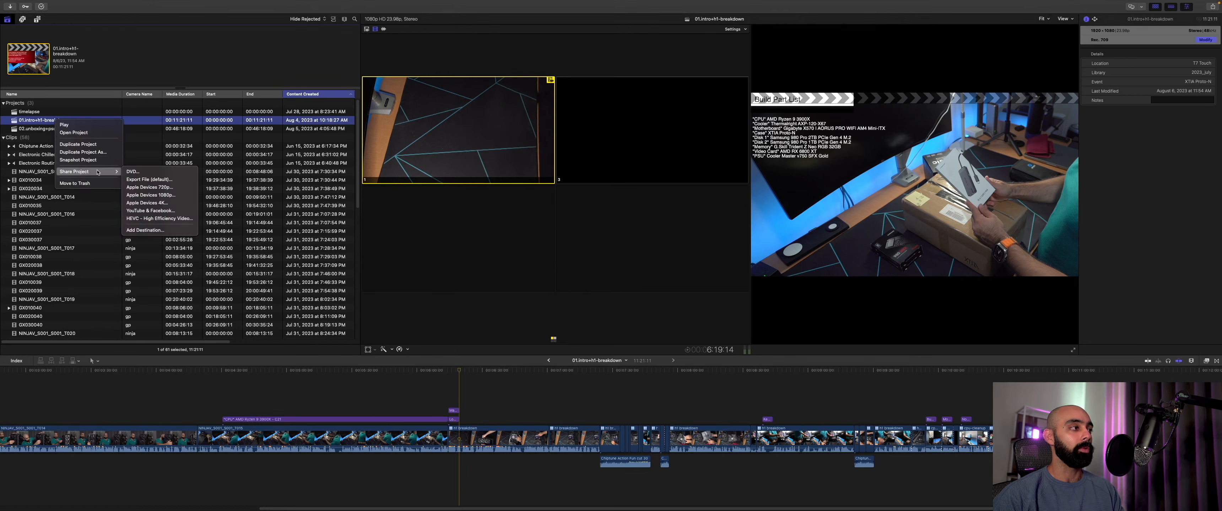
pyautogui.click(172, 180)
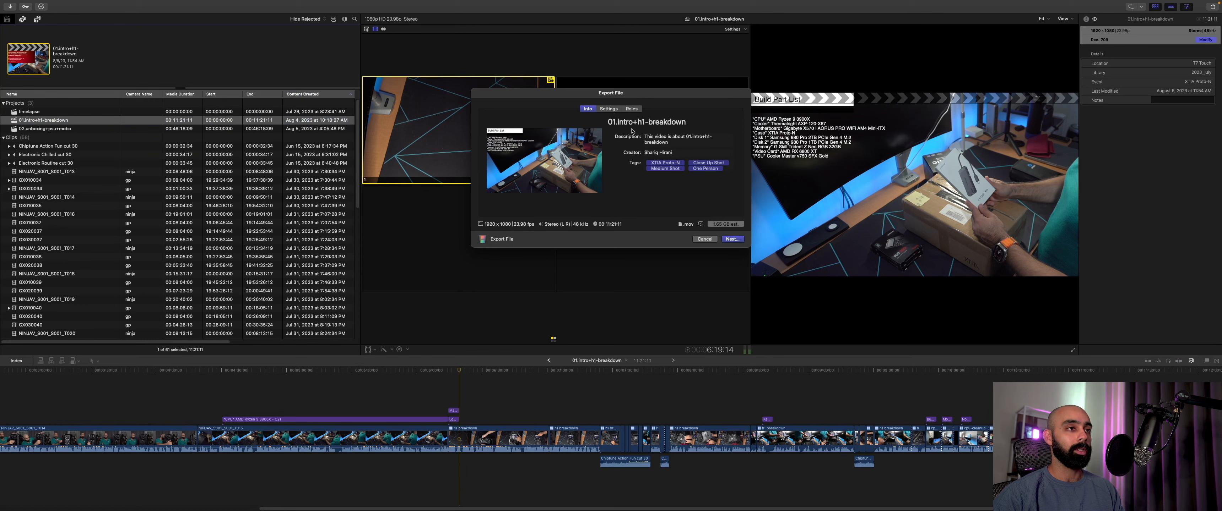
pyautogui.click(608, 108)
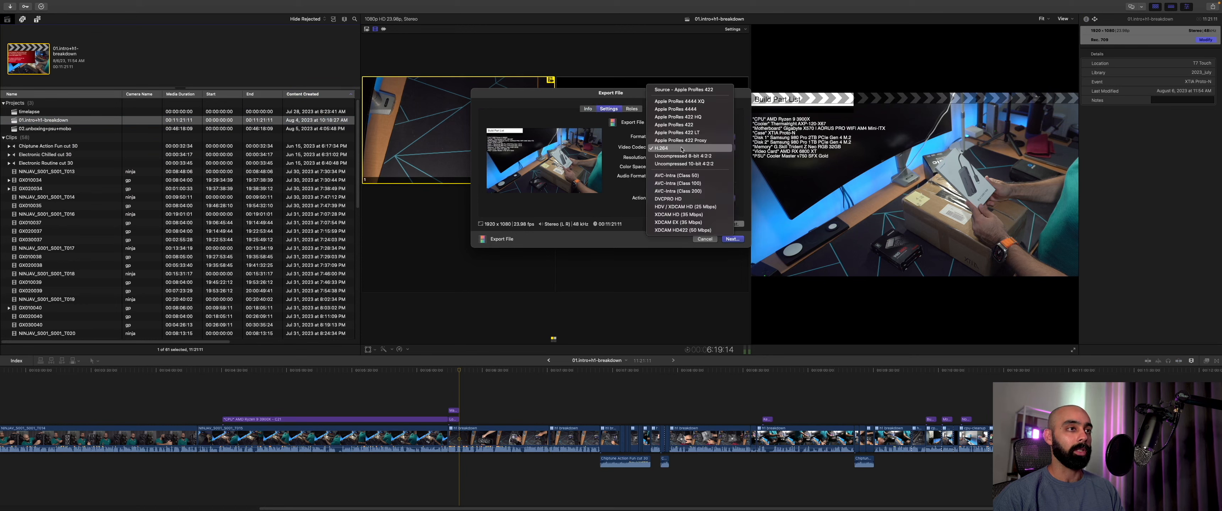
pyautogui.click(610, 208)
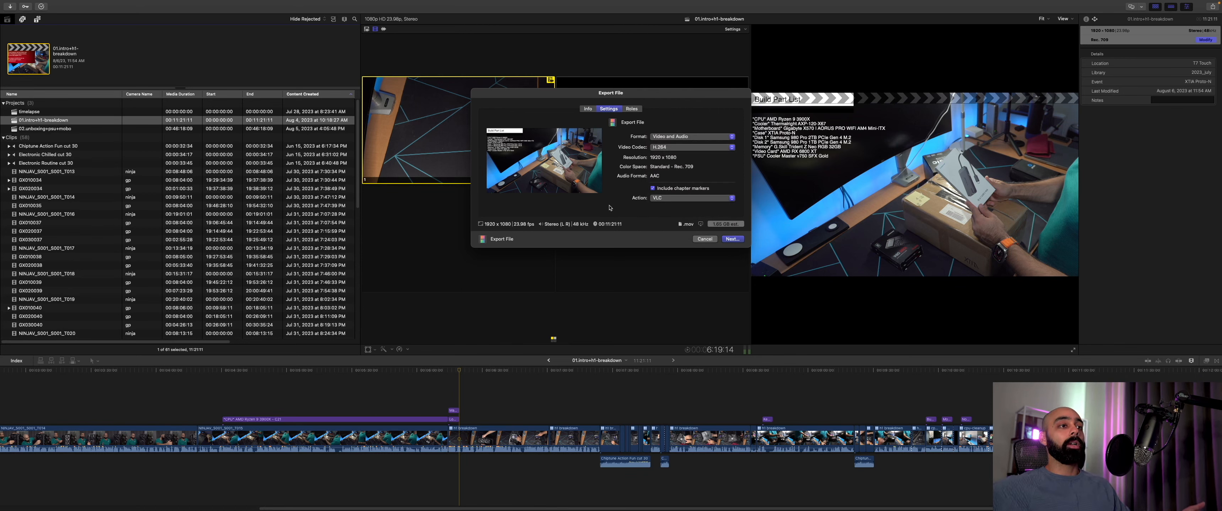
pyautogui.click(704, 240)
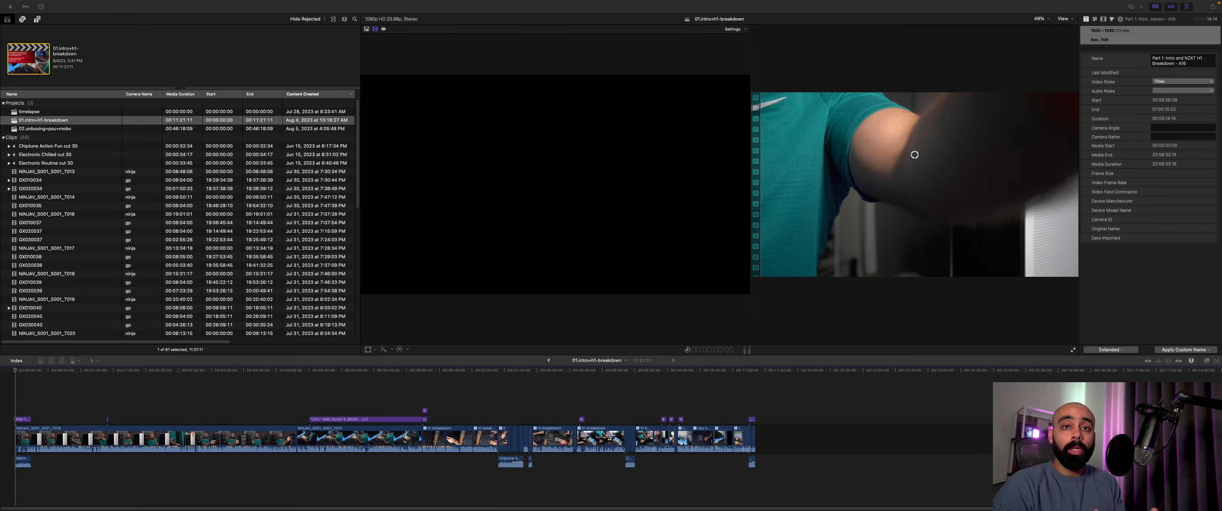